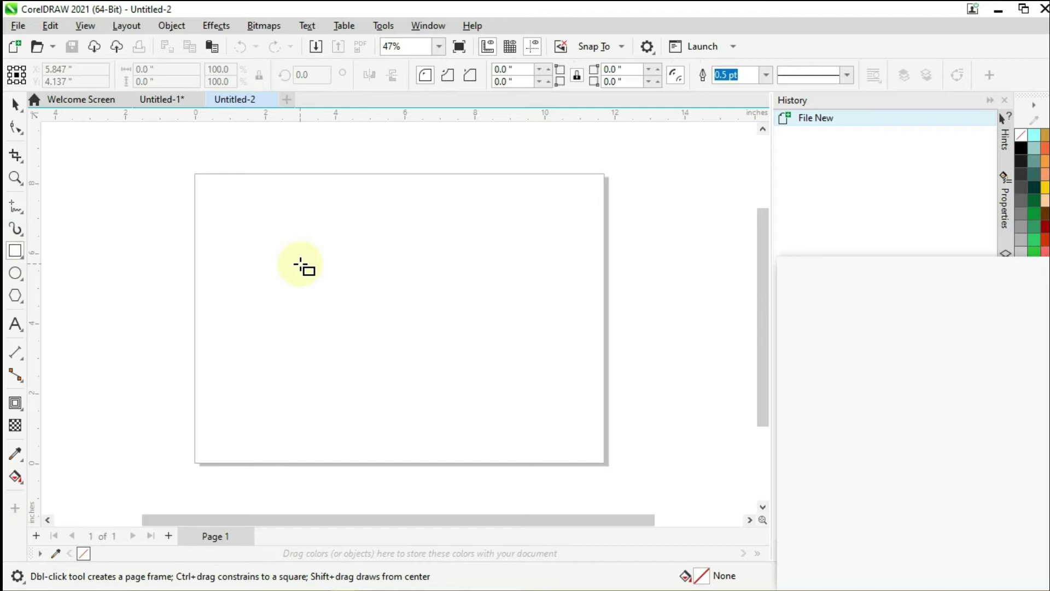
Step: Draw a square about 3.34 inches wide and fully round its two right-hand corners to form a D shape
{"action": "left_click_drag", "start_coordinate": [299, 261], "coordinate": [408, 378]}
{"action": "left_click", "coordinate": [25, 137]}
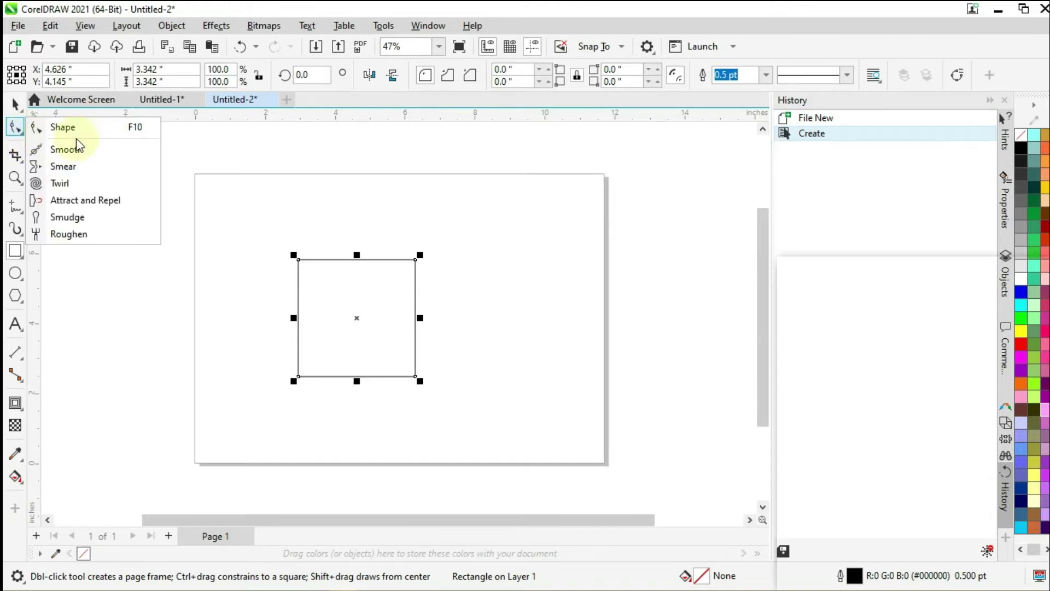
{"action": "left_click", "coordinate": [94, 131]}
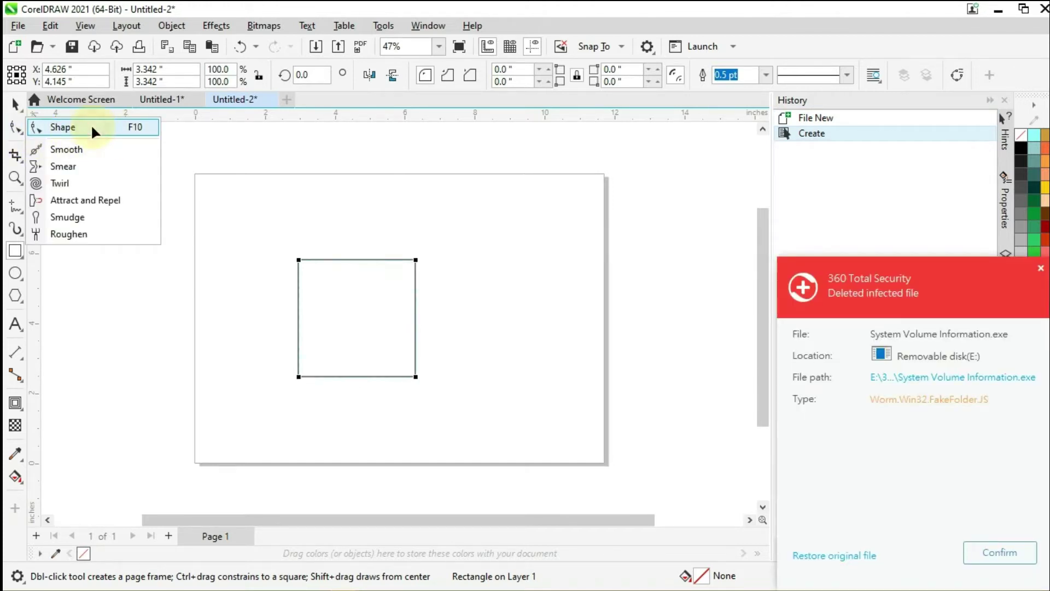
{"action": "left_click", "coordinate": [417, 260]}
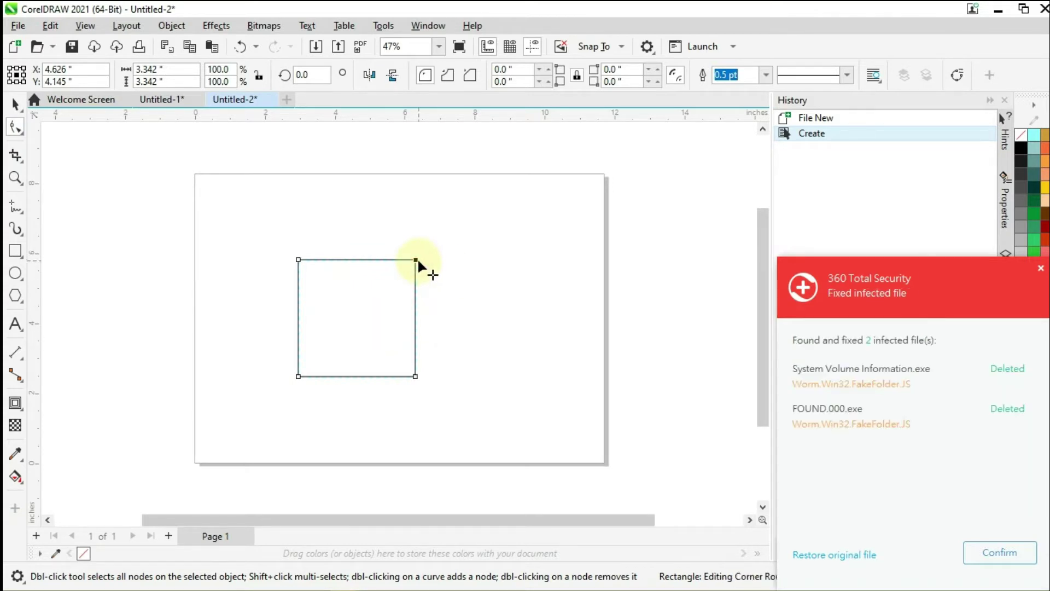
{"action": "left_click", "coordinate": [417, 377]}
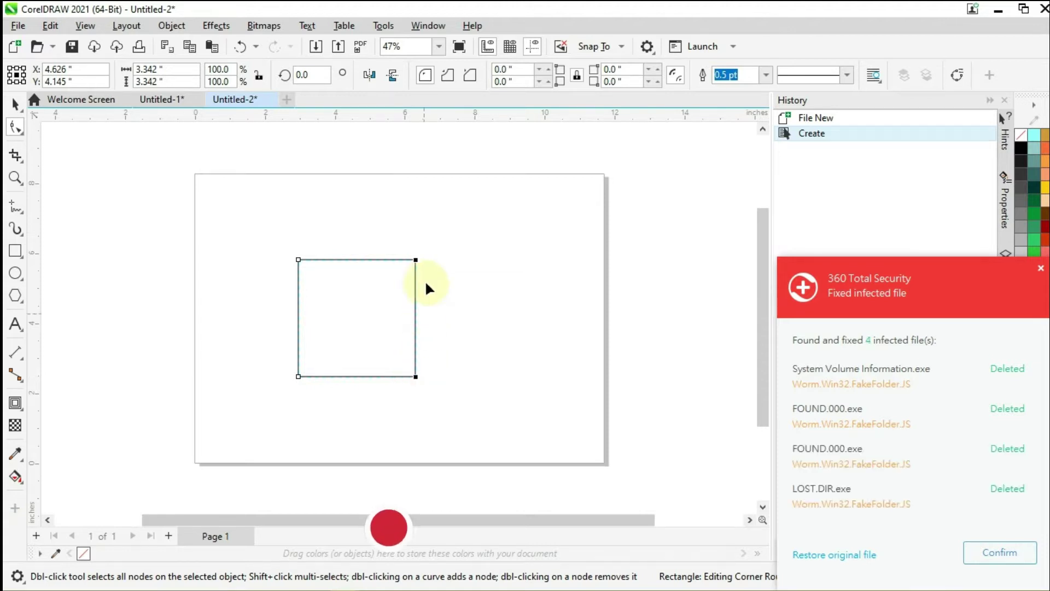
{"action": "left_click_drag", "start_coordinate": [416, 262], "coordinate": [413, 337]}
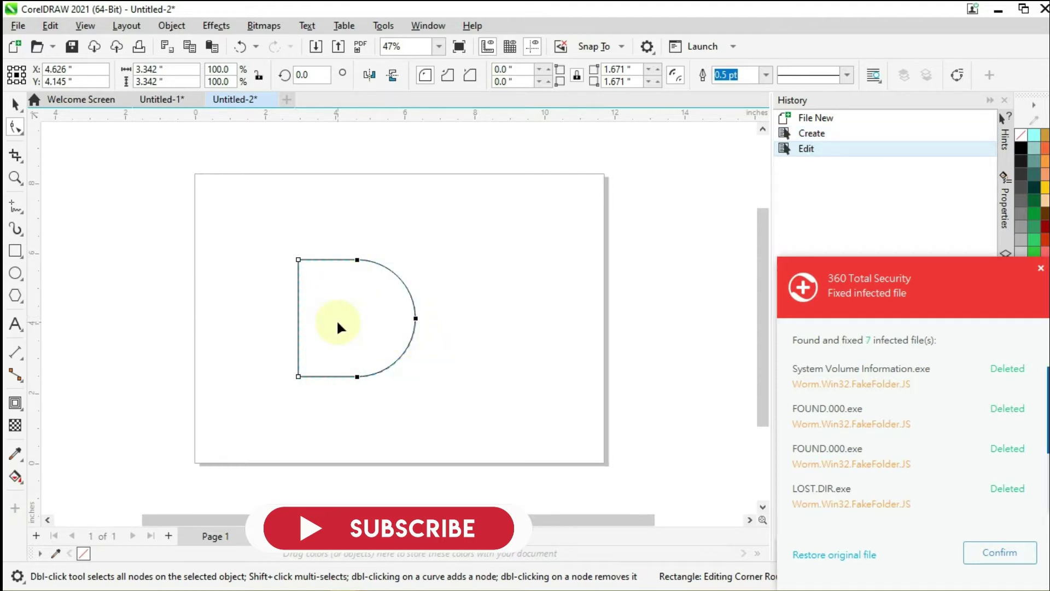
Step: Scale the D shape up from its center to about 3.91 inches wide and high
{"action": "left_click", "coordinate": [15, 104]}
{"action": "left_click", "coordinate": [371, 221]}
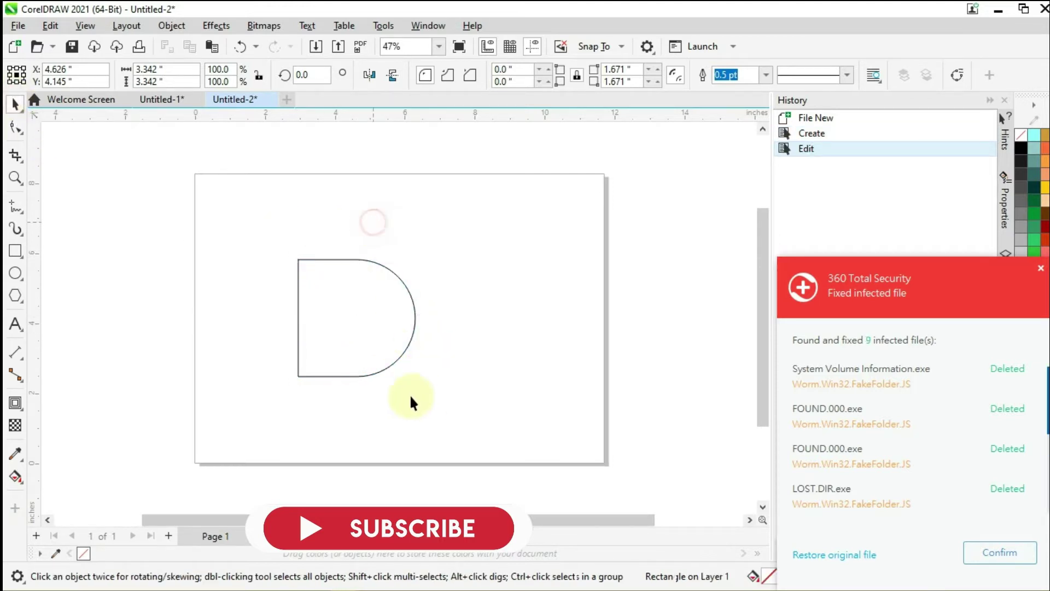
{"action": "left_click", "coordinate": [386, 338]}
{"action": "left_click_drag", "start_coordinate": [420, 381], "coordinate": [436, 395]}
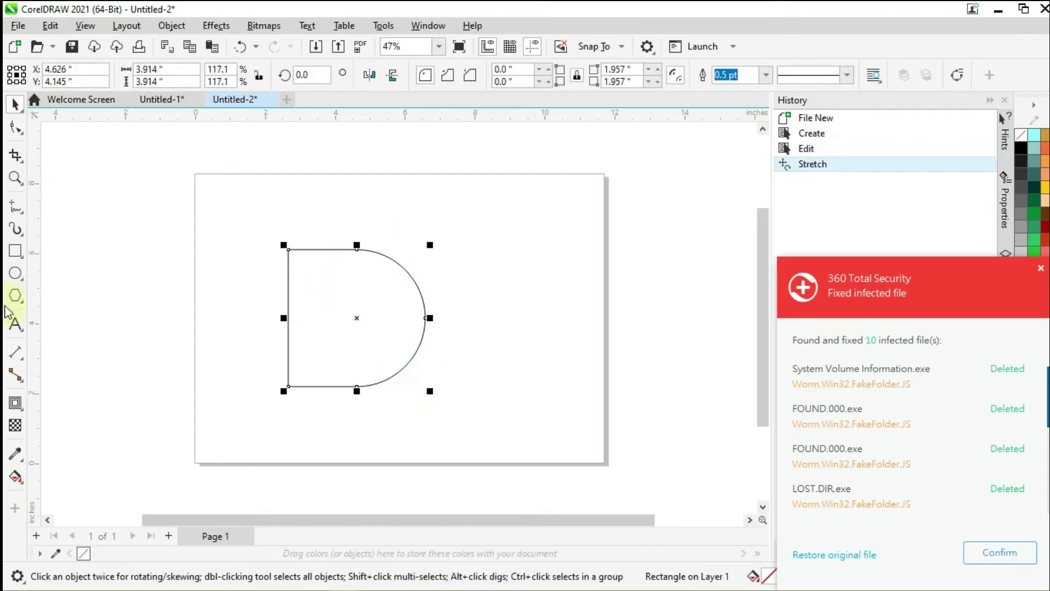
Step: Add a one-step inward contour to the D with an offset of about 1.385 inches
{"action": "left_click", "coordinate": [15, 405]}
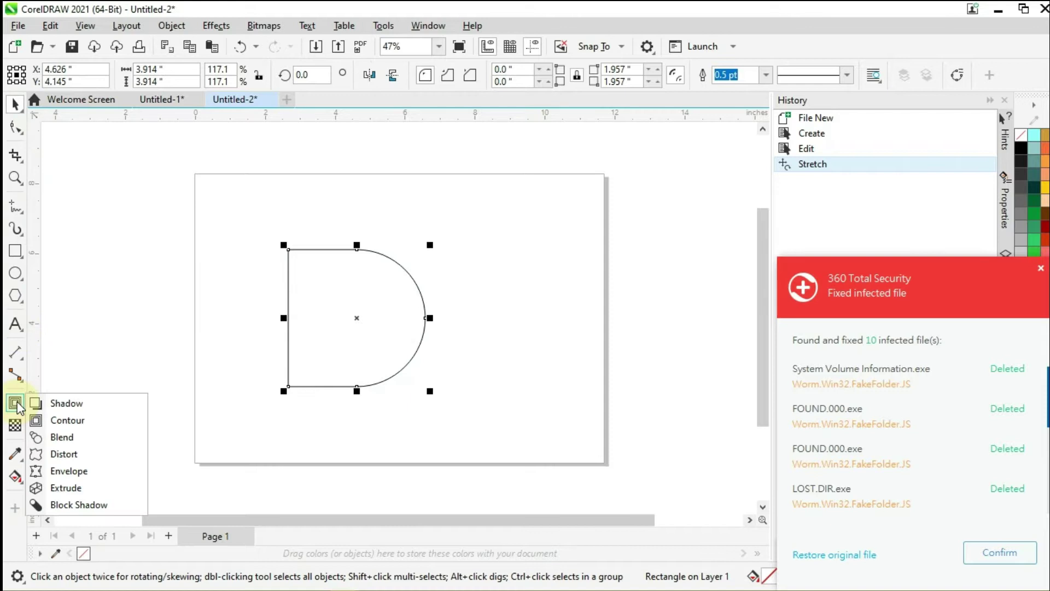
{"action": "left_click", "coordinate": [67, 420]}
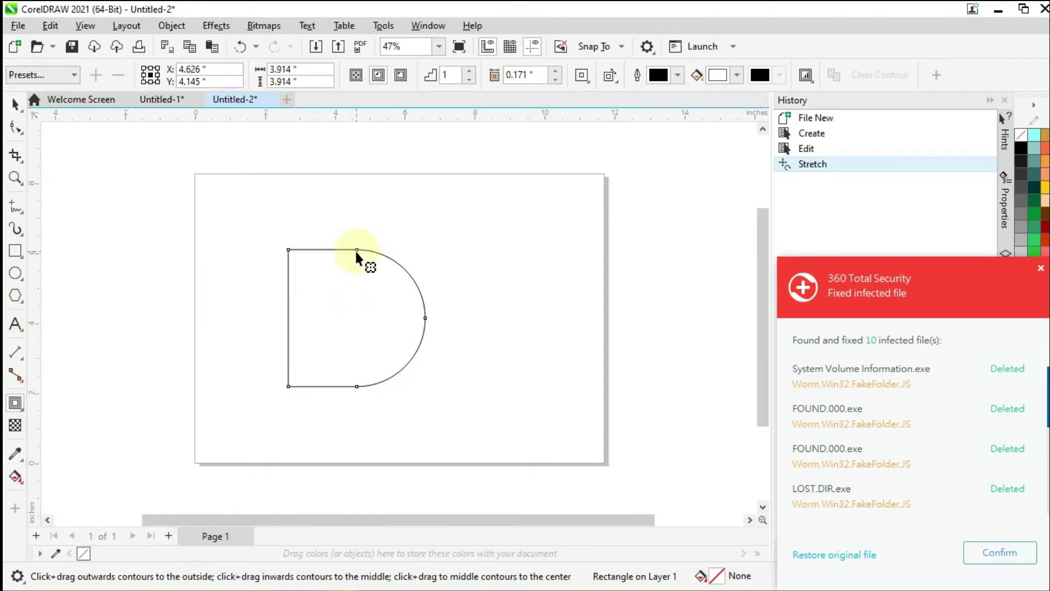
{"action": "left_click_drag", "start_coordinate": [356, 250], "coordinate": [356, 301]}
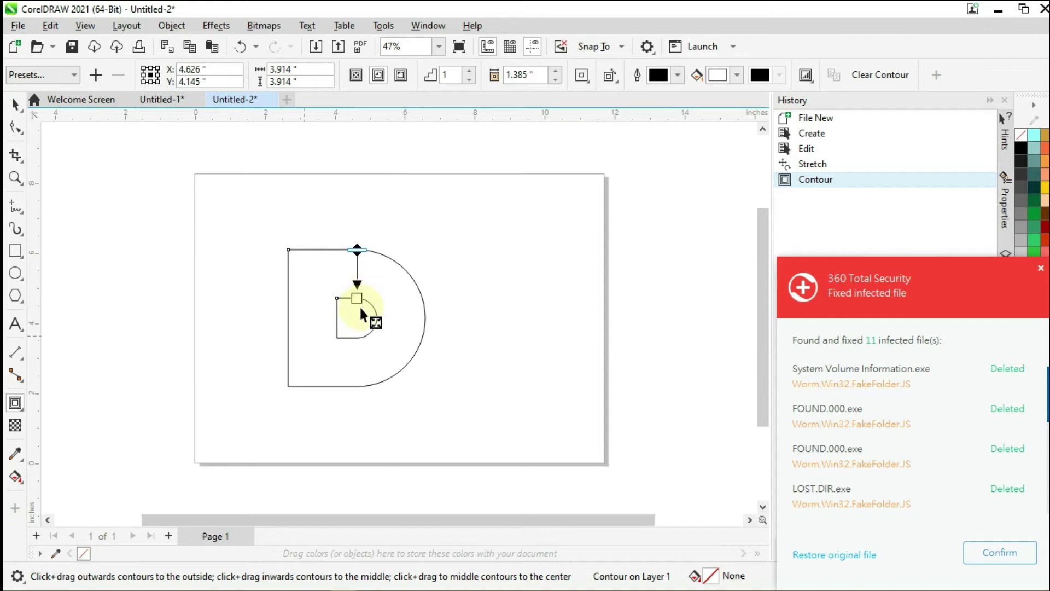
Step: Break the contour apart so the inner D becomes separate from the outer D
{"action": "left_click", "coordinate": [16, 103]}
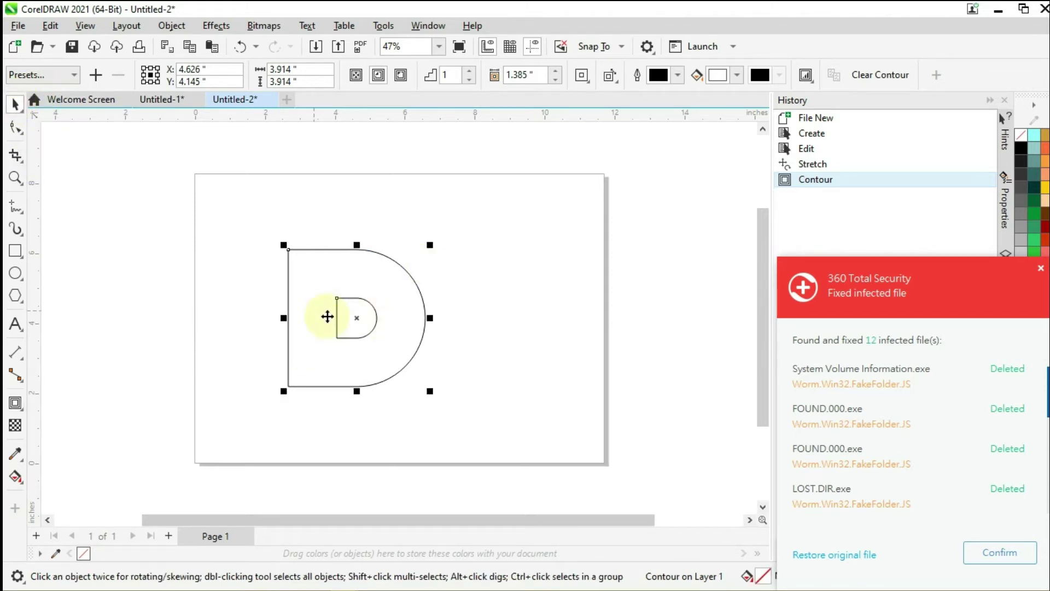
{"action": "left_click", "coordinate": [174, 25]}
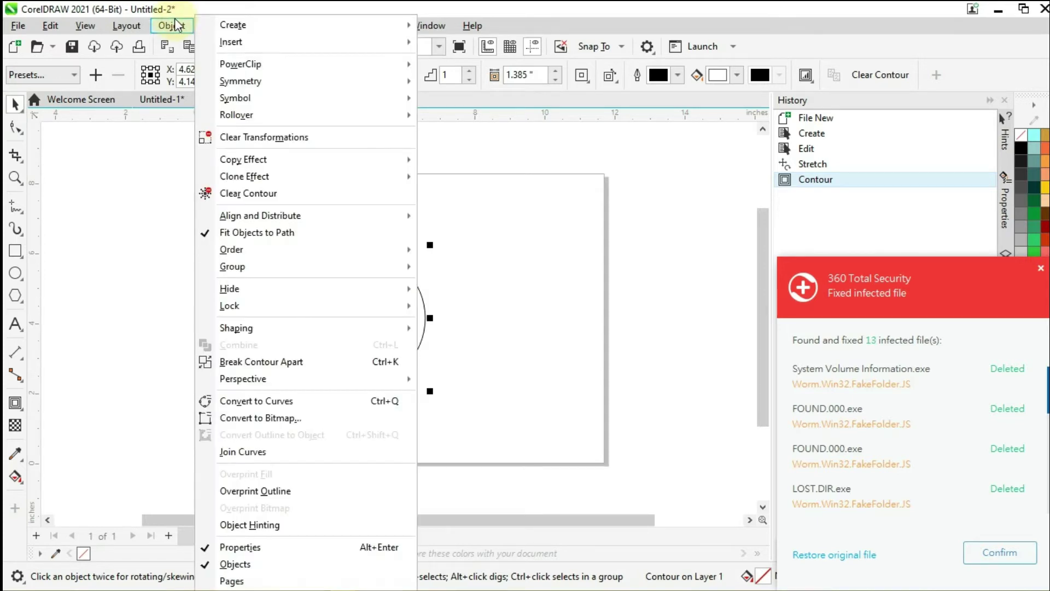
{"action": "left_click", "coordinate": [328, 360]}
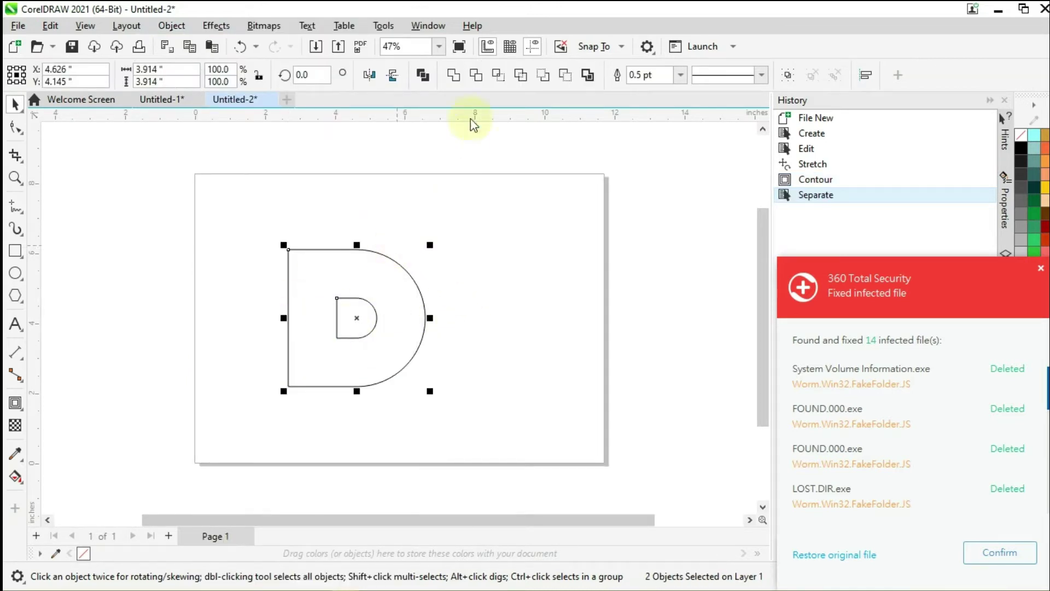
Step: Try to trim the two selected D shapes against each other
{"action": "left_click", "coordinate": [477, 77]}
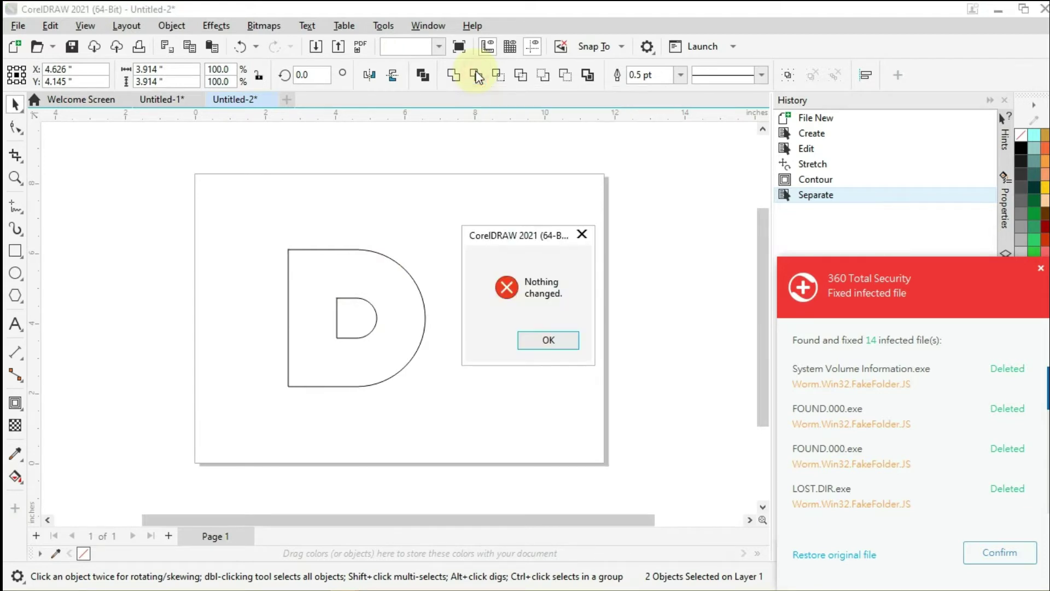
{"action": "left_click", "coordinate": [525, 345]}
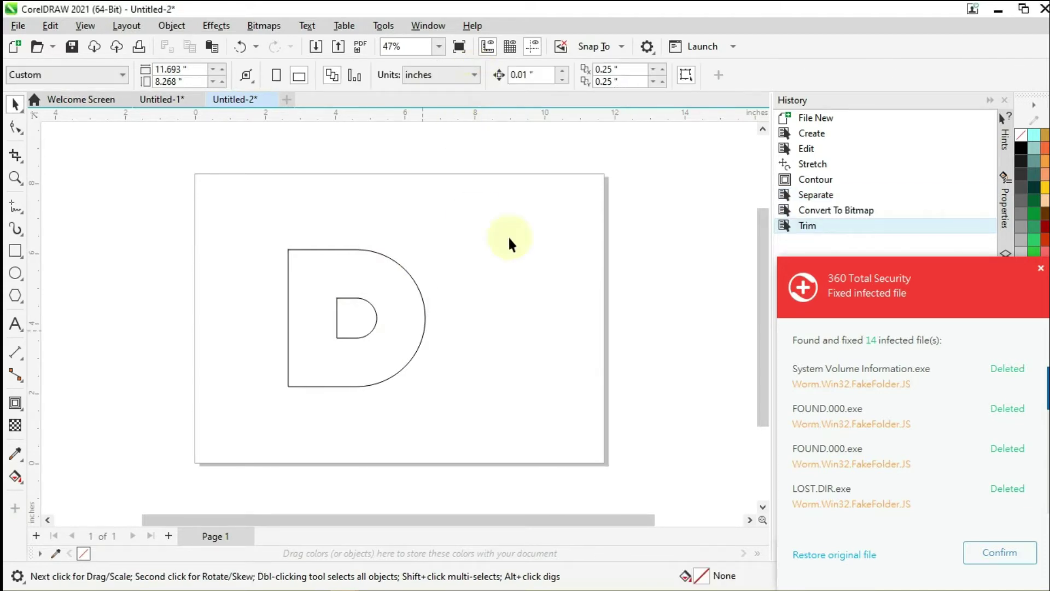
{"action": "left_click", "coordinate": [352, 264]}
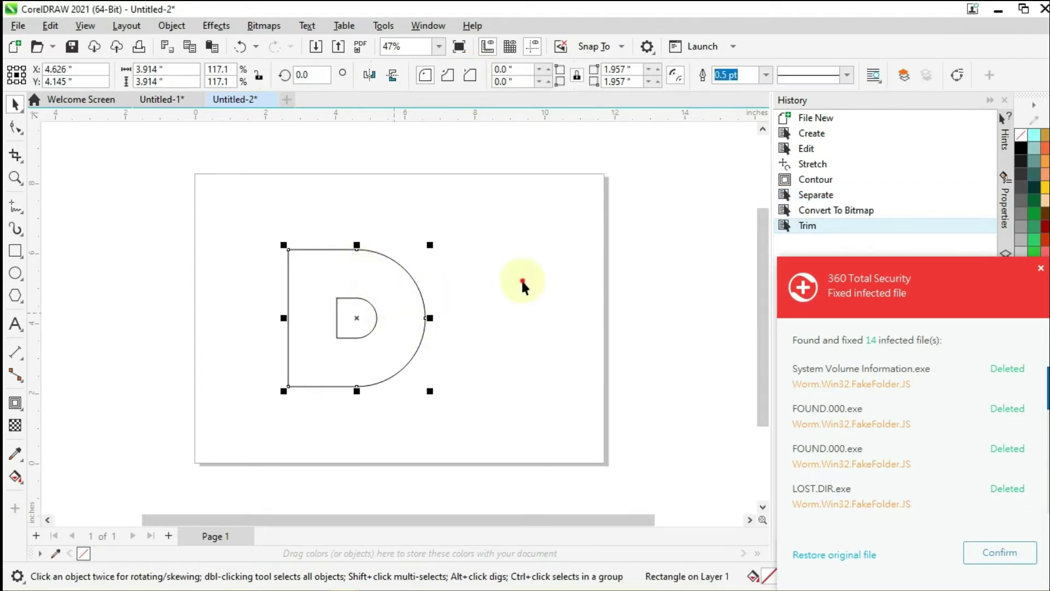
Step: Trim the large D with the small inner D, selecting the inner shape first, and deselect everything
{"action": "left_click", "coordinate": [351, 316]}
{"action": "left_click", "coordinate": [351, 316]}
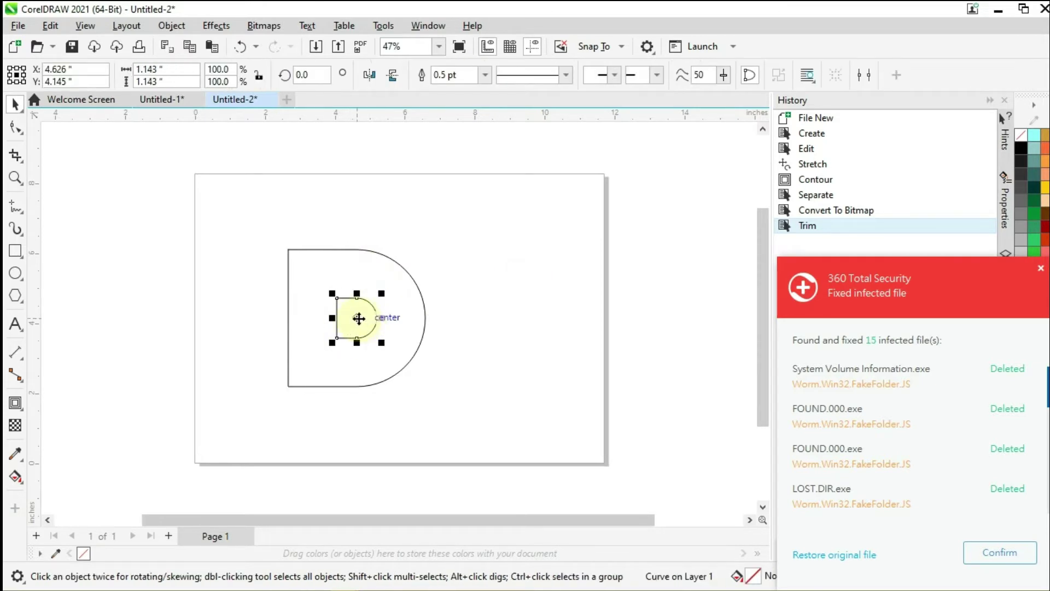
{"action": "left_click", "coordinate": [290, 271], "text": "shift"}
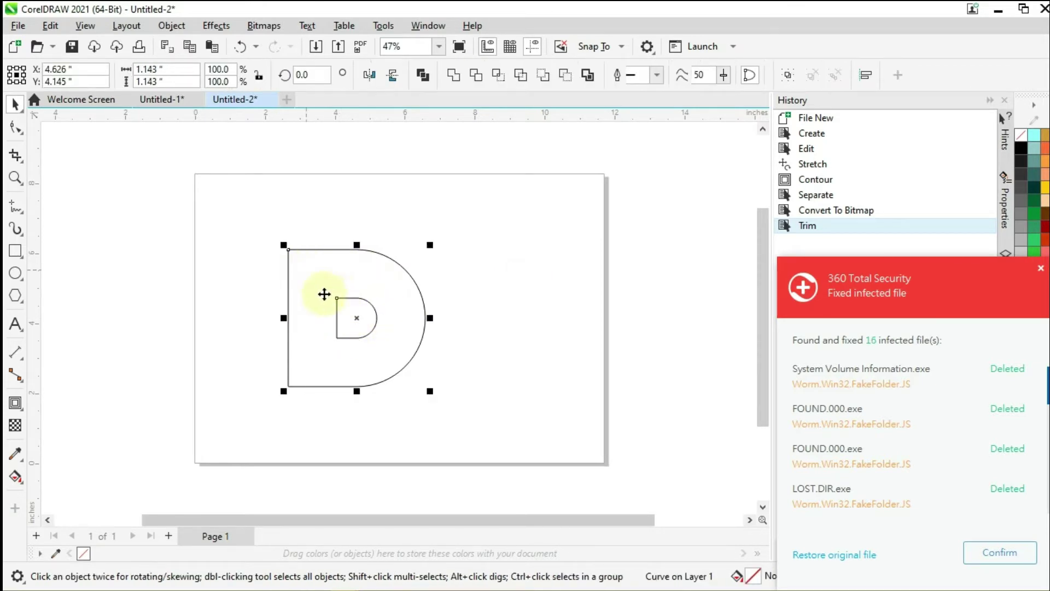
{"action": "left_click", "coordinate": [478, 76]}
{"action": "left_click", "coordinate": [495, 294]}
Step: Pull the leftover small D out and delete it, then move the trimmed D to about X 5.51, Y 4.26 inches
{"action": "left_click_drag", "start_coordinate": [349, 313], "coordinate": [495, 280]}
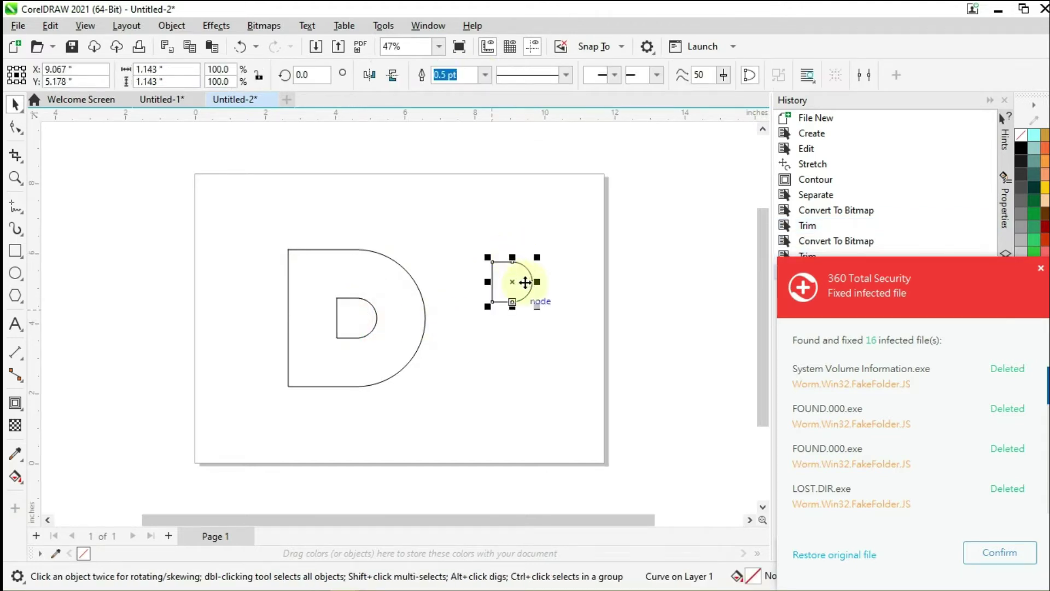
{"action": "right_click", "coordinate": [514, 279]}
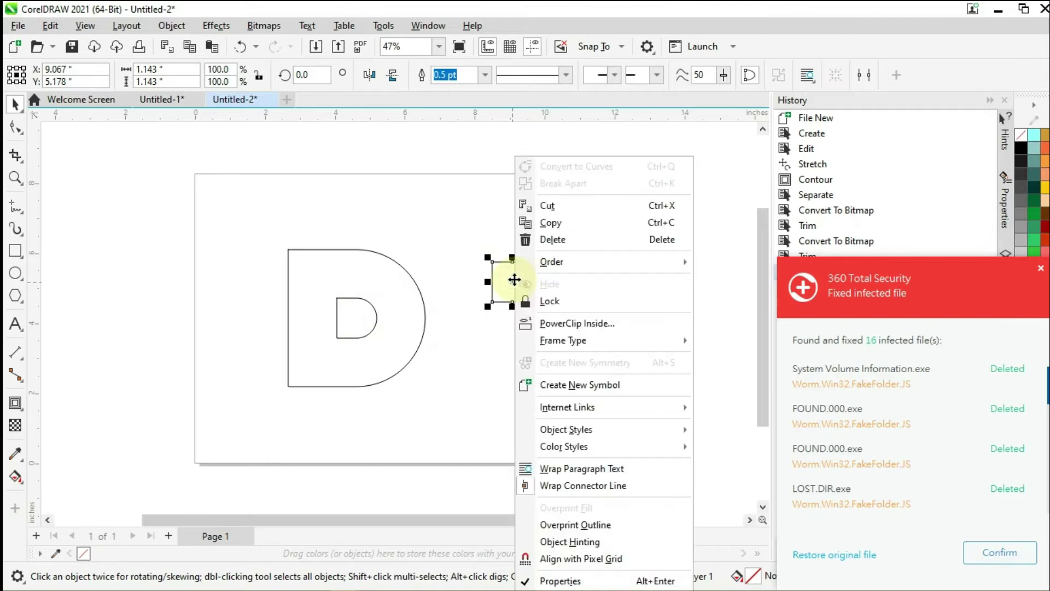
{"action": "left_click", "coordinate": [563, 241]}
{"action": "left_click", "coordinate": [358, 279]}
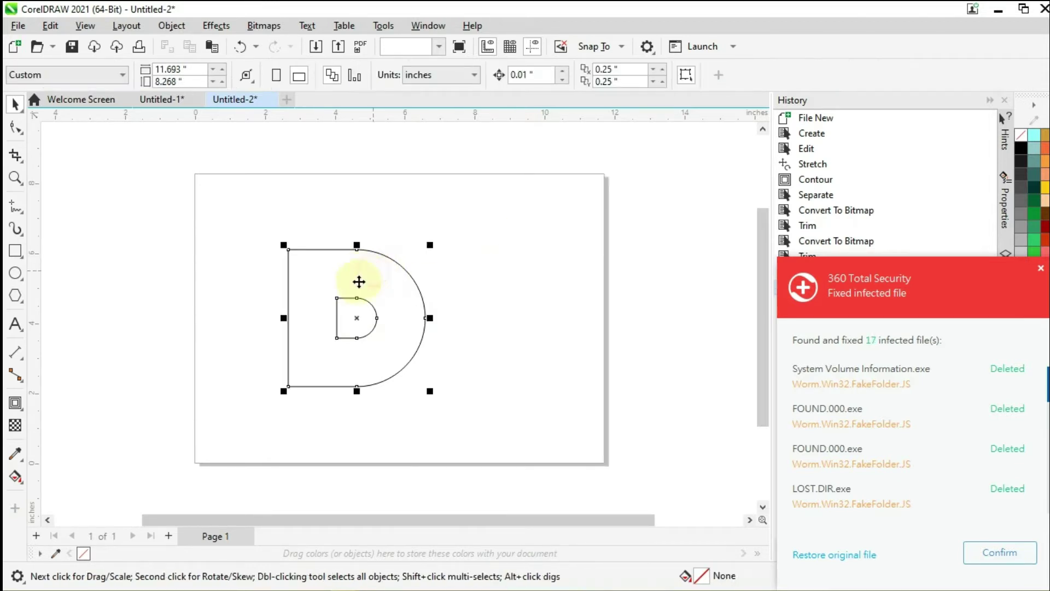
{"action": "left_click_drag", "start_coordinate": [357, 278], "coordinate": [388, 274]}
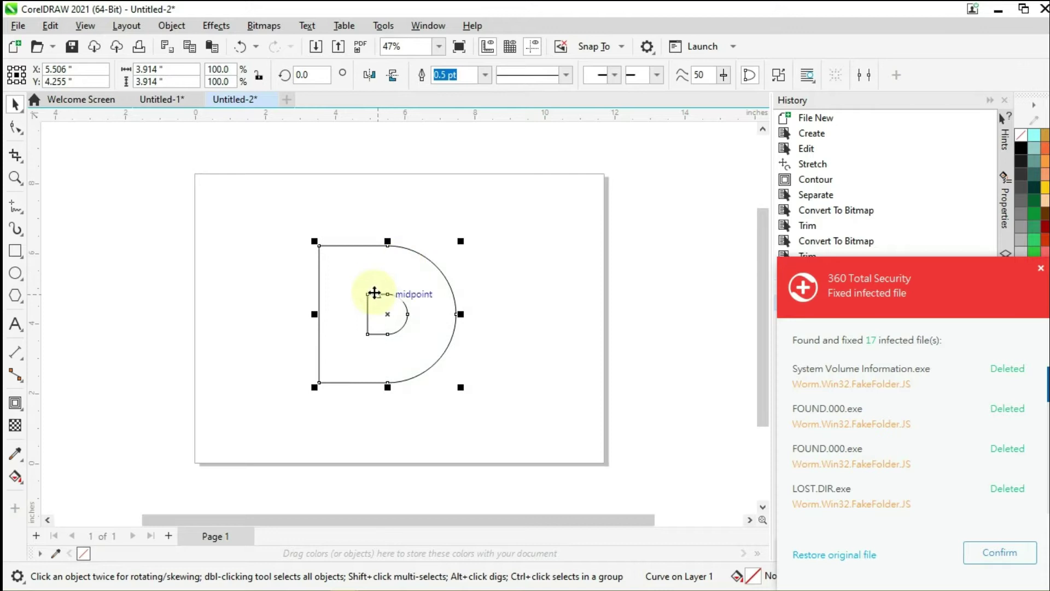
{"action": "left_click", "coordinate": [24, 213]}
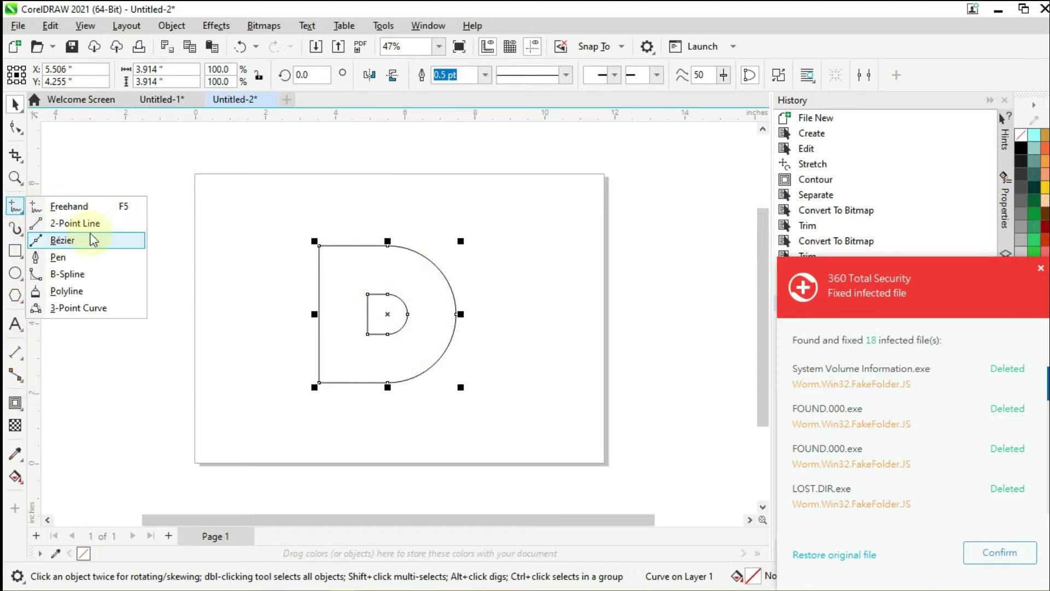
{"action": "left_click", "coordinate": [90, 206]}
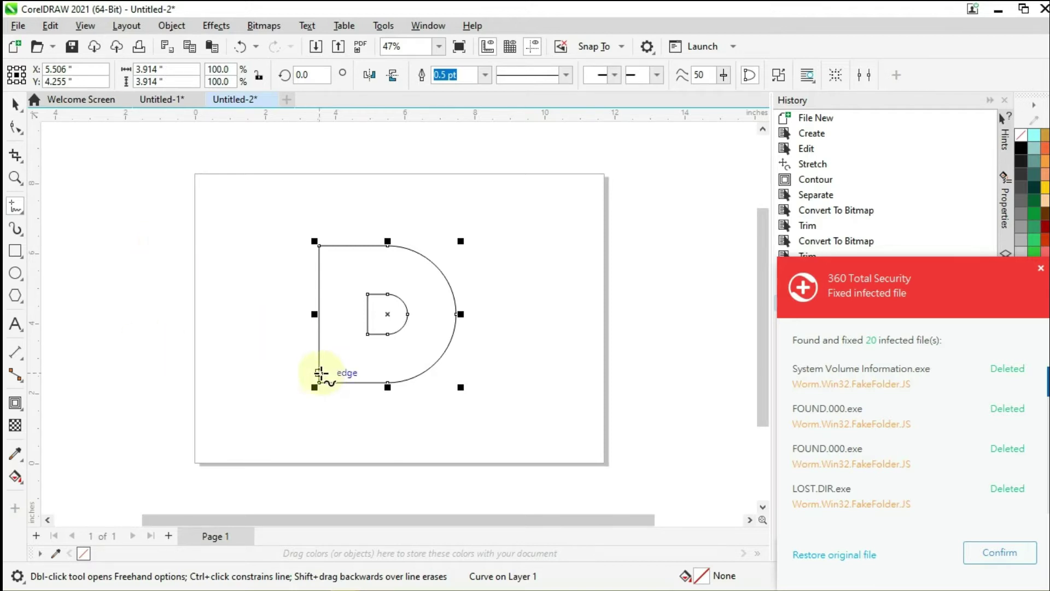
{"action": "scroll", "coordinate": [321, 371], "scroll_direction": "up", "scroll_amount": 1}
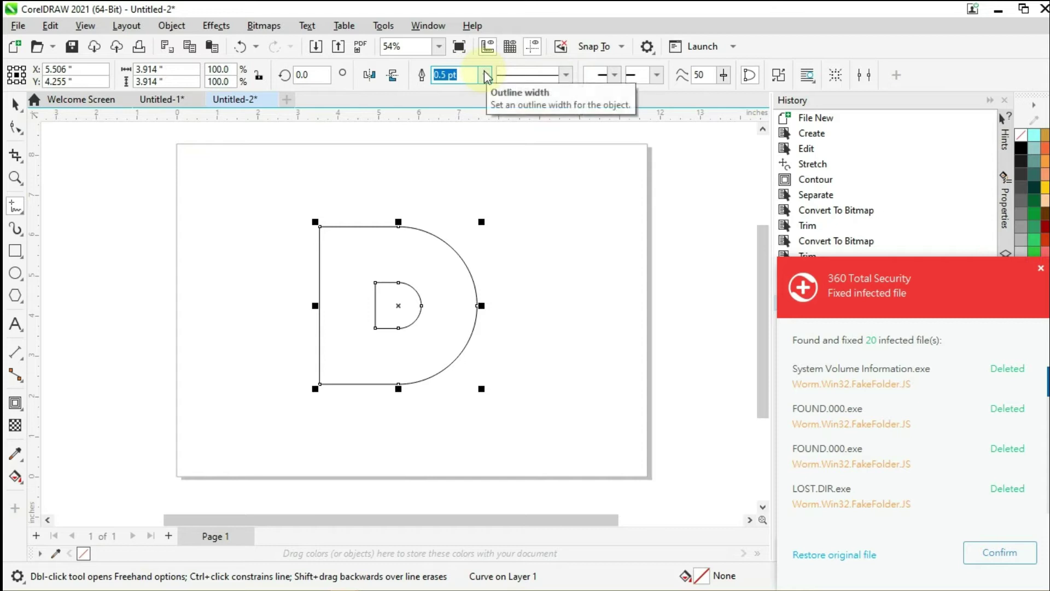
{"action": "left_click", "coordinate": [15, 104]}
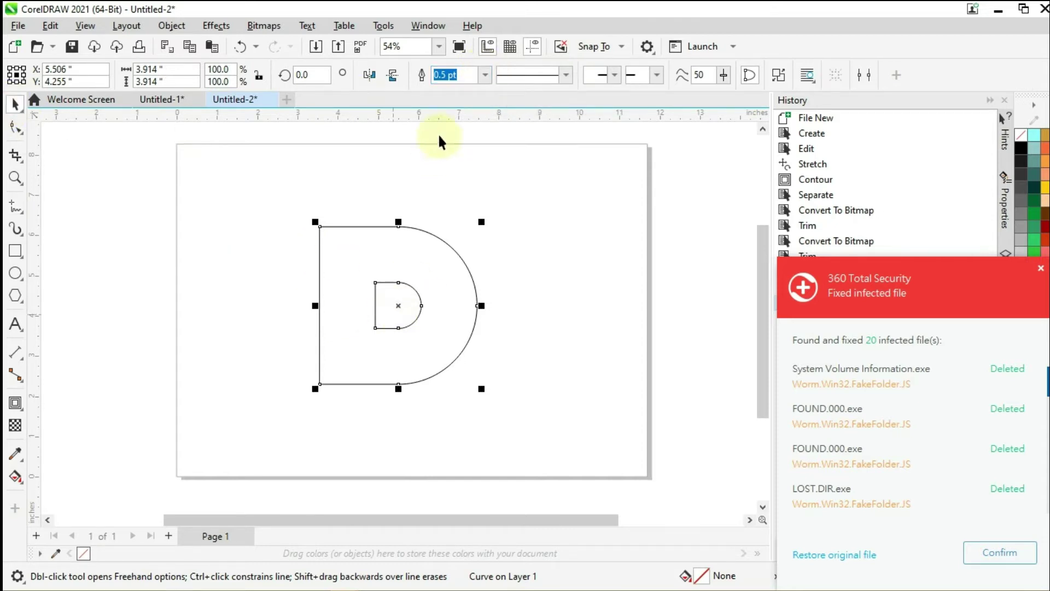
Step: Set the outline width of the trimmed D to 3.0 pt
{"action": "left_click", "coordinate": [486, 75]}
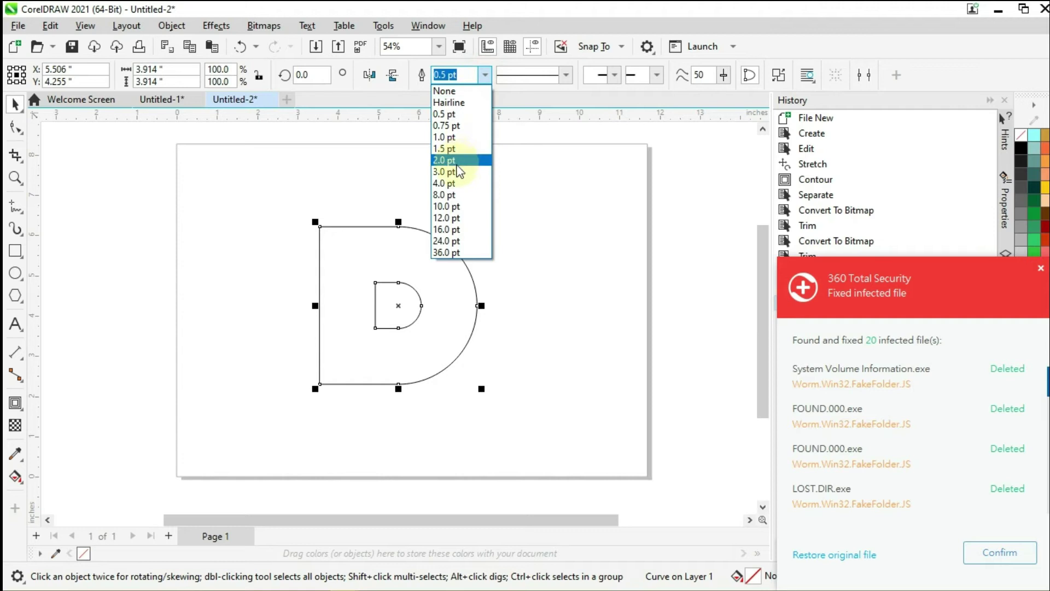
{"action": "left_click", "coordinate": [458, 172]}
{"action": "scroll", "coordinate": [448, 294], "scroll_direction": "up", "scroll_amount": 2}
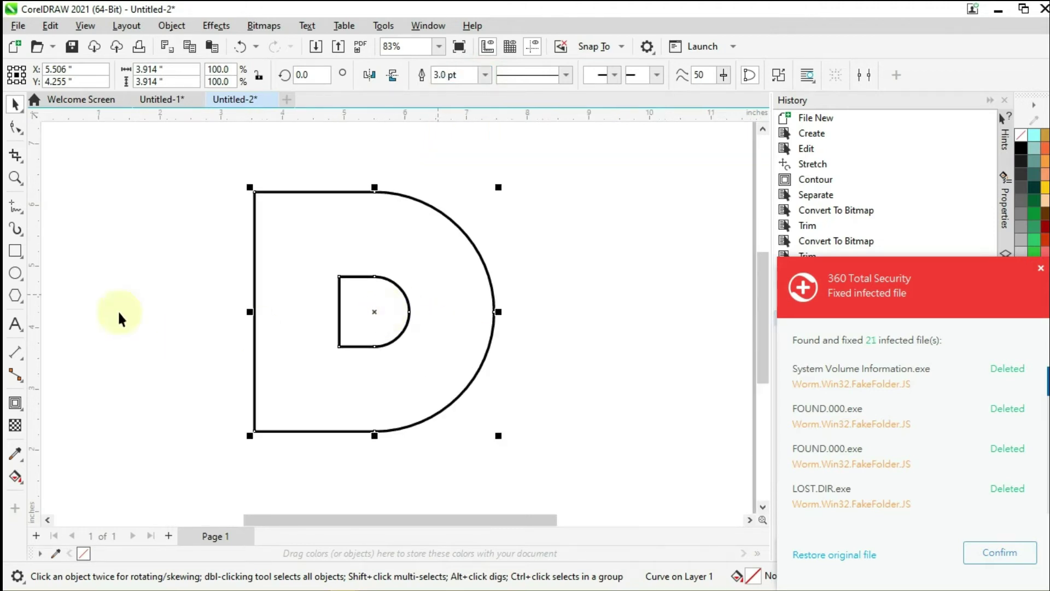
Step: Draw a straight 45-degree Freehand line from the D's lower-left corner through its center to just beyond the outer curve, spanning about 3.75 by 3.75 inches
{"action": "left_click", "coordinate": [16, 207]}
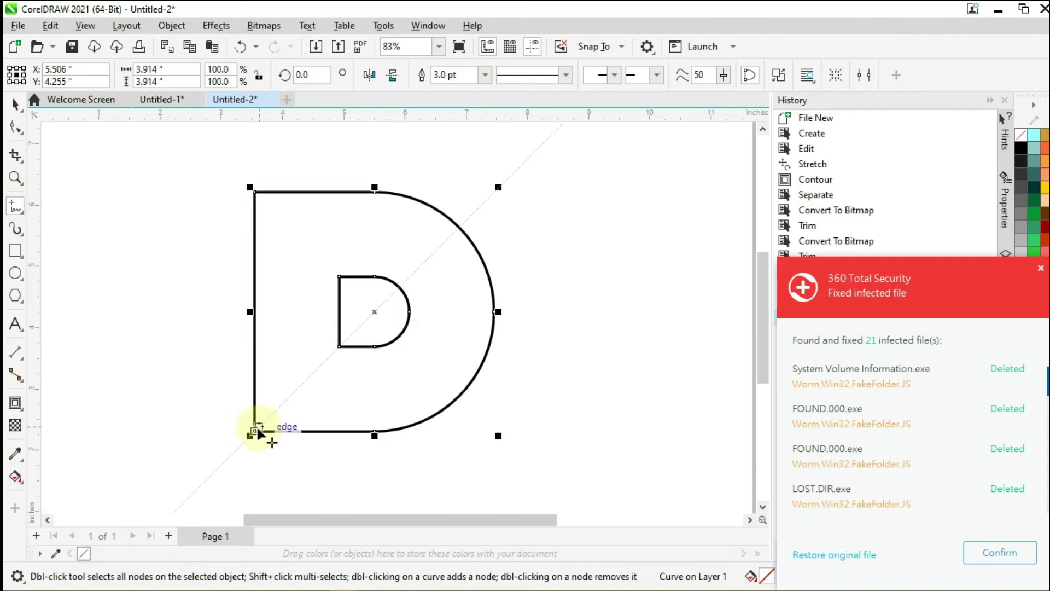
{"action": "left_click", "coordinate": [16, 107]}
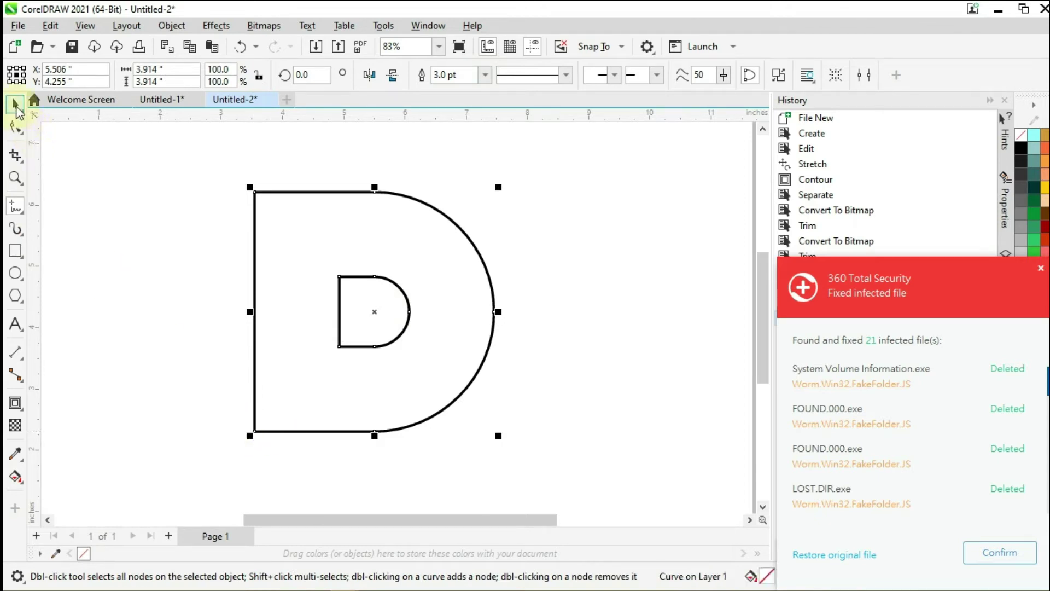
{"action": "left_click", "coordinate": [219, 280]}
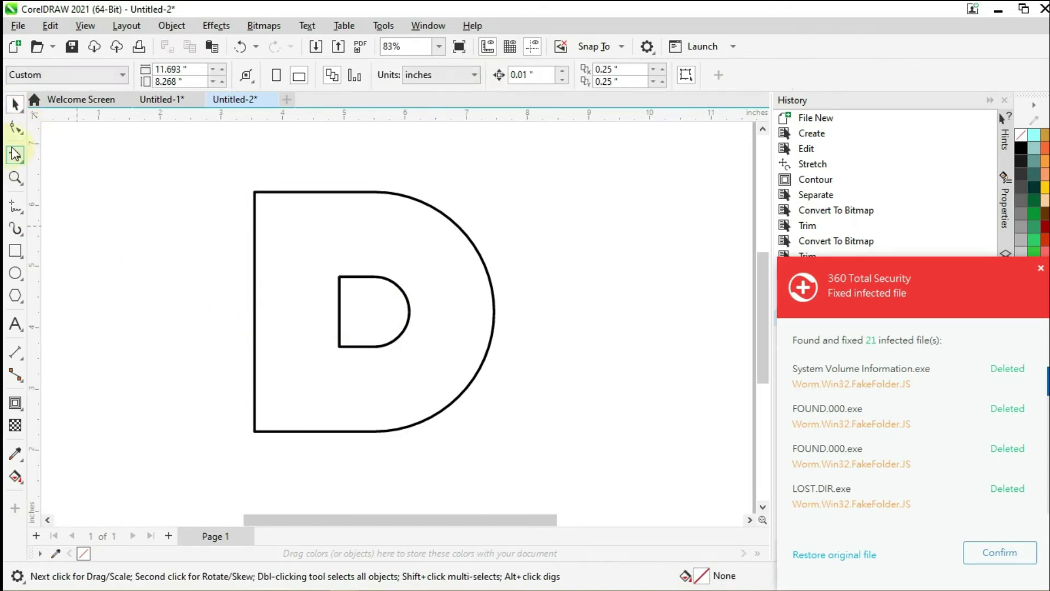
{"action": "left_click", "coordinate": [15, 206]}
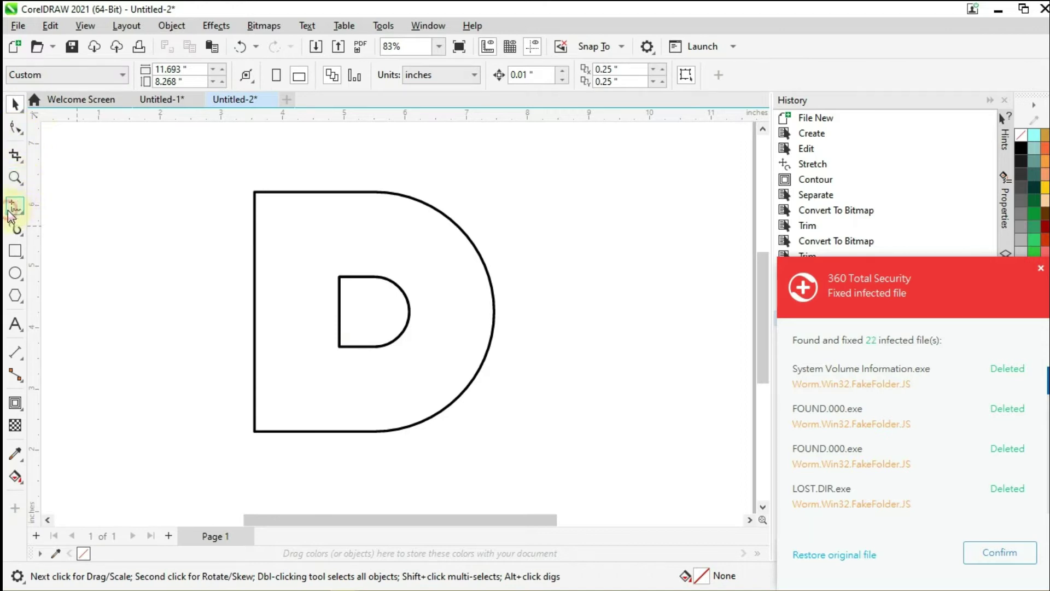
{"action": "left_click", "coordinate": [254, 430]}
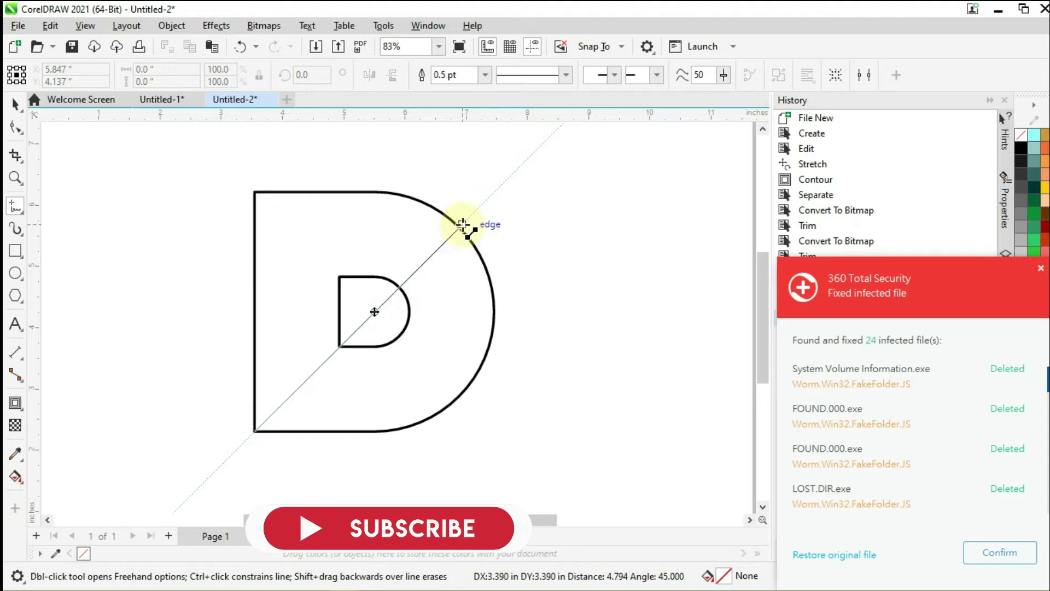
{"action": "left_click", "coordinate": [483, 204]}
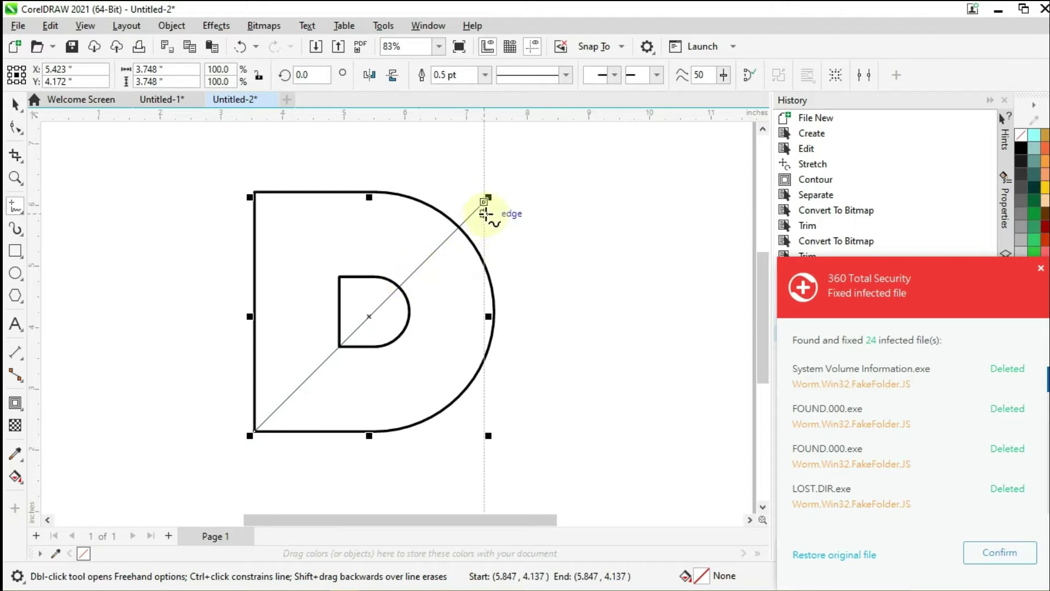
Step: Shorten the diagonal line by moving its upper end node back onto the D's outer curve
{"action": "left_click", "coordinate": [15, 127]}
{"action": "scroll", "coordinate": [443, 210], "scroll_direction": "up", "scroll_amount": 1}
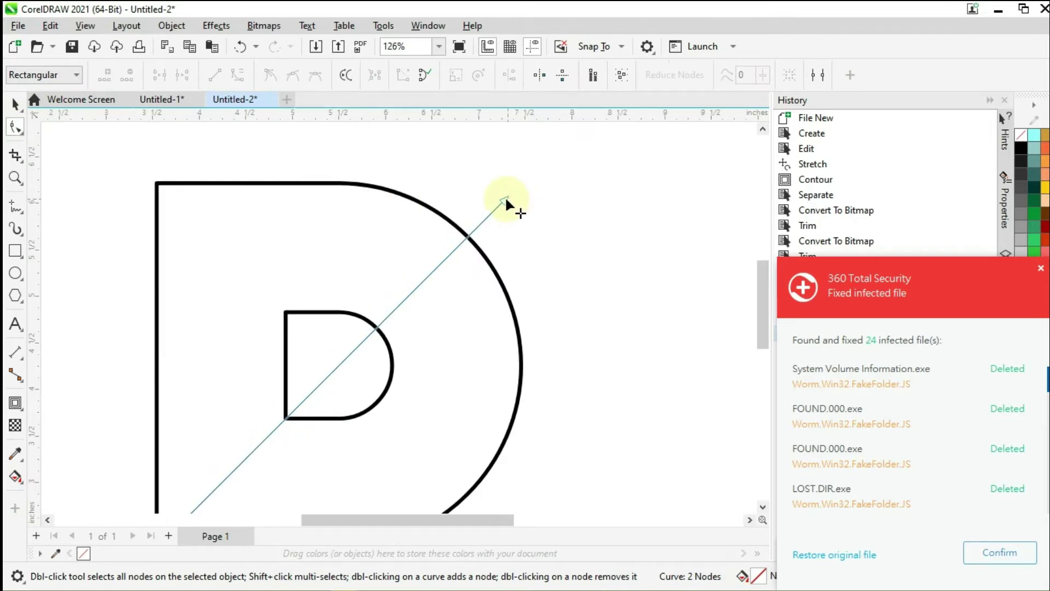
{"action": "left_click_drag", "start_coordinate": [505, 200], "coordinate": [468, 231]}
{"action": "scroll", "coordinate": [468, 231], "scroll_direction": "down", "scroll_amount": 1}
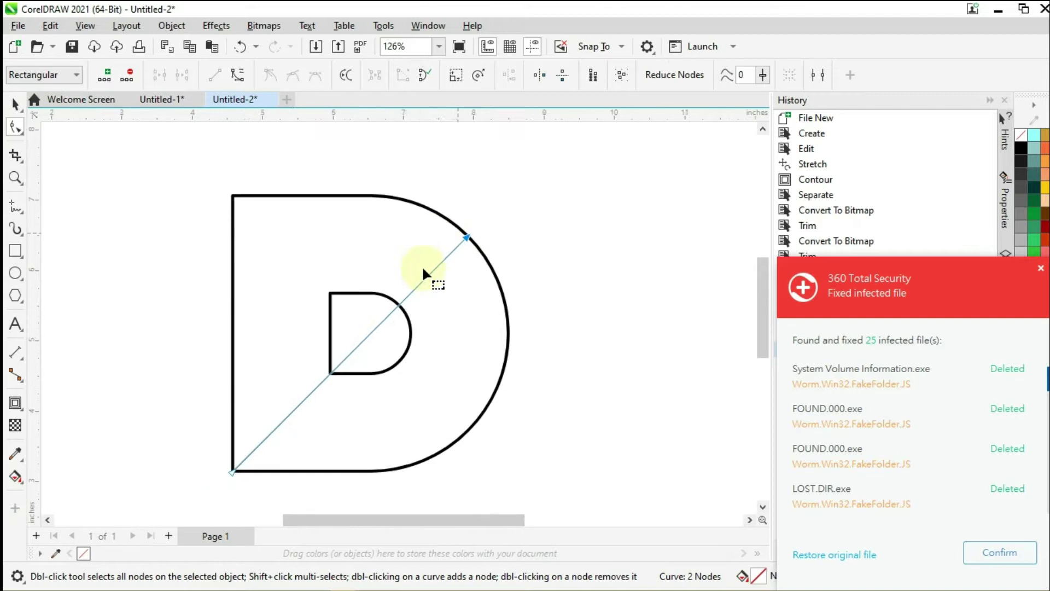
Step: Convert the diagonal line to a curve and bend it into an S, its upper handle pulled upward and its lower handle downward
{"action": "left_click", "coordinate": [237, 75]}
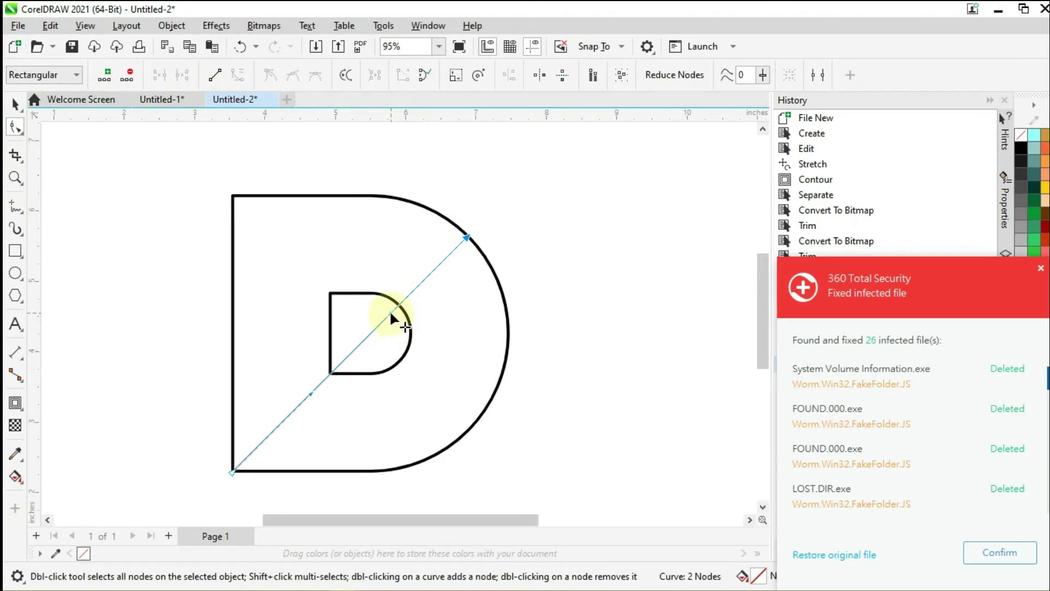
{"action": "left_click_drag", "start_coordinate": [389, 309], "coordinate": [366, 252]}
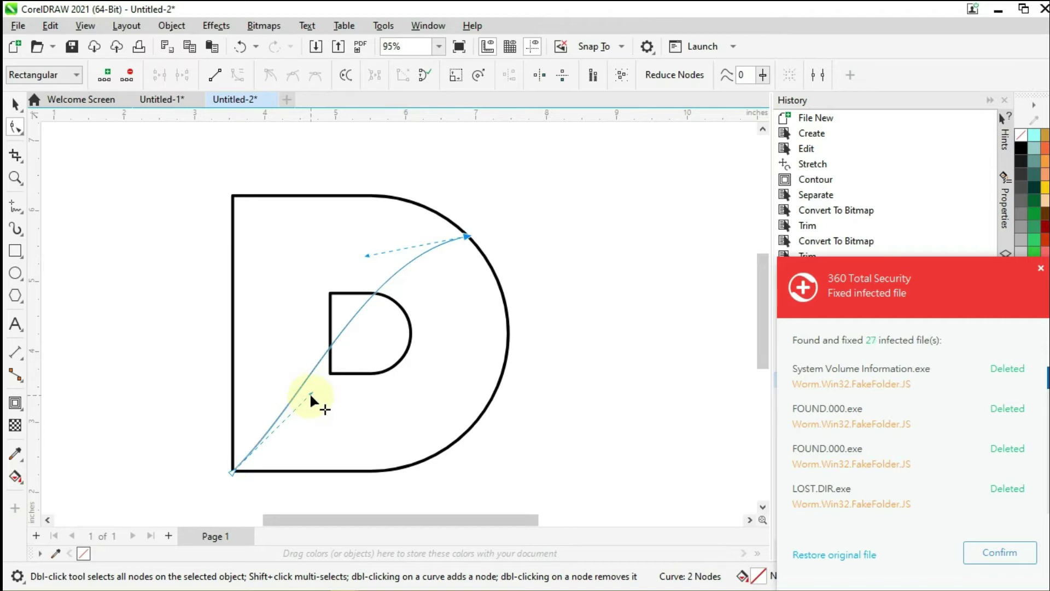
{"action": "left_click_drag", "start_coordinate": [310, 392], "coordinate": [332, 464]}
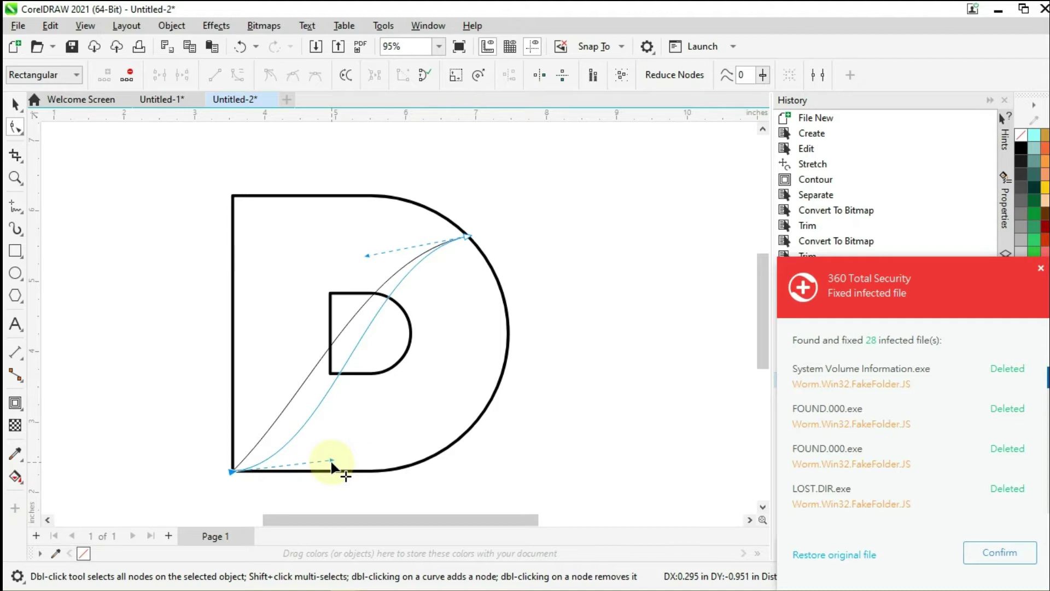
{"action": "left_click_drag", "start_coordinate": [331, 466], "coordinate": [332, 466]}
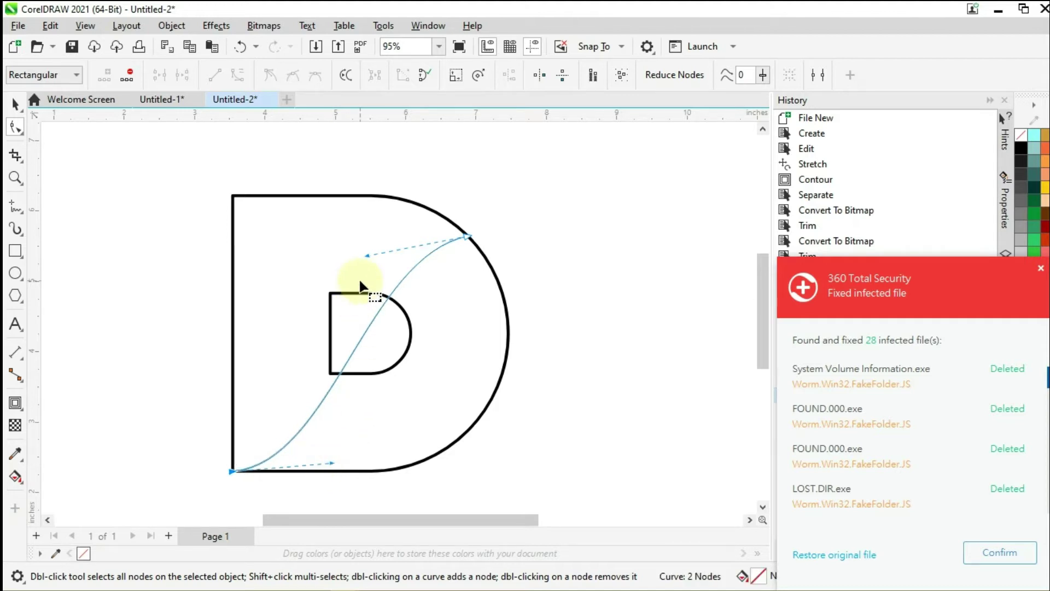
{"action": "left_click_drag", "start_coordinate": [367, 255], "coordinate": [363, 246]}
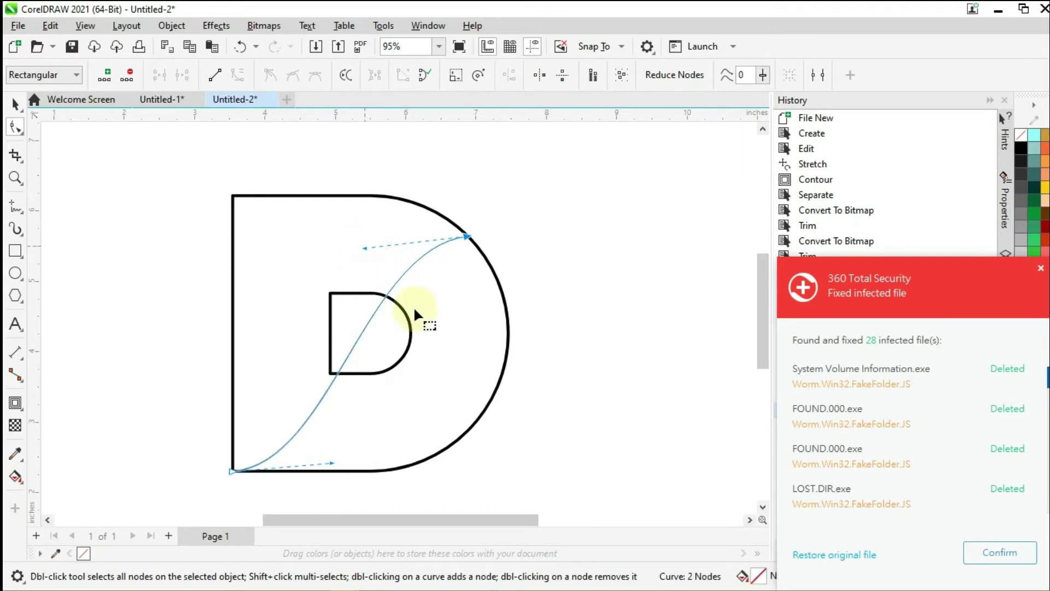
Step: Draw a second straight Freehand line from the D's left edge above the lower corner to the outer curve, spanning about 3.43 by 2.62 inches
{"action": "left_click", "coordinate": [11, 210]}
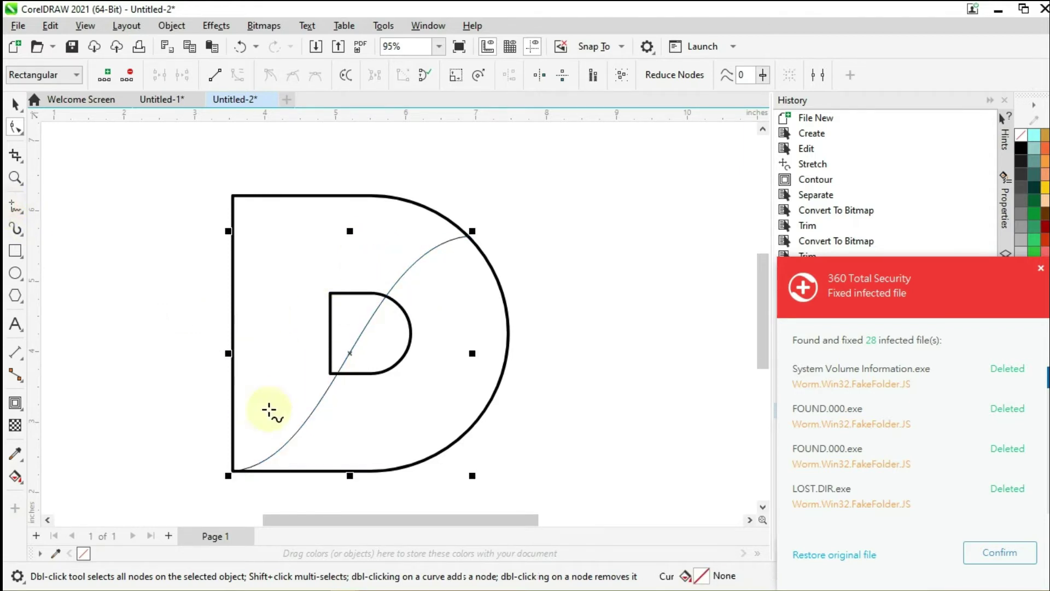
{"action": "left_click", "coordinate": [234, 427]}
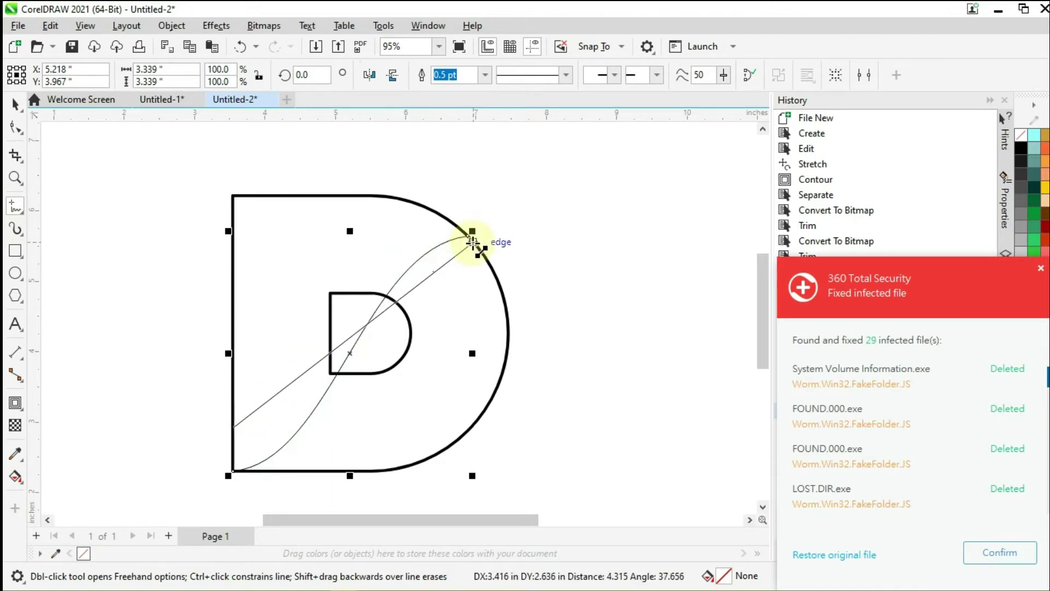
{"action": "left_click", "coordinate": [473, 242]}
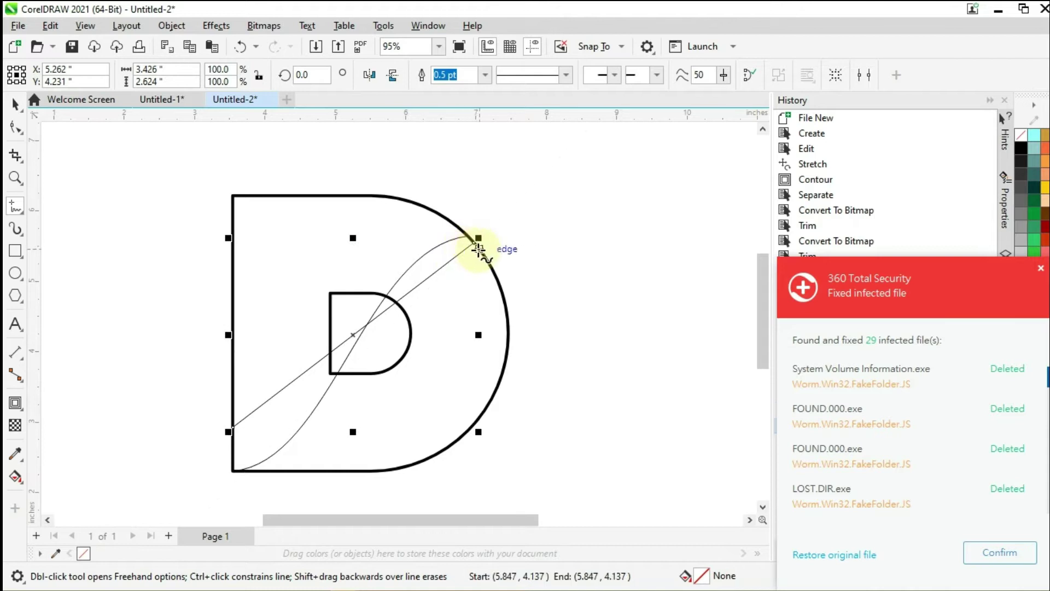
Step: Convert the second line to a curve, bend it into an S above the first one, and join its upper end to the first curve's end
{"action": "left_click", "coordinate": [15, 127]}
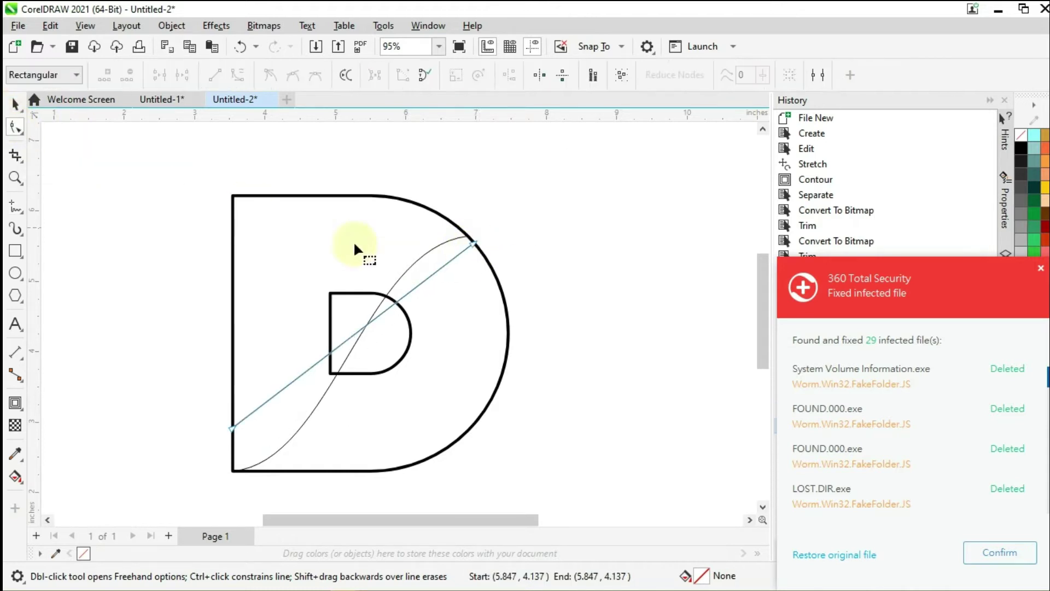
{"action": "left_click", "coordinate": [472, 244]}
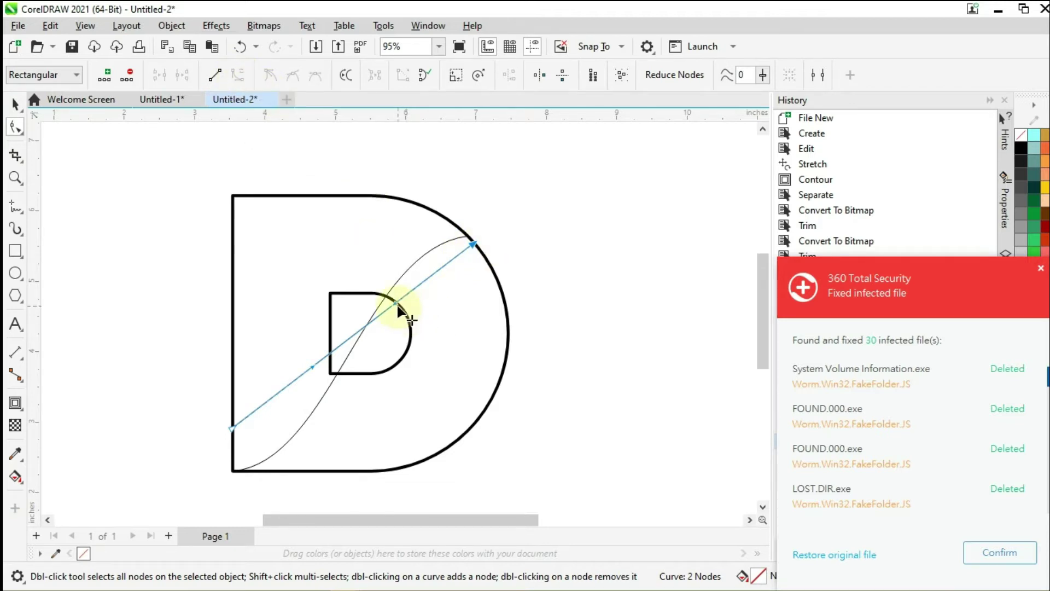
{"action": "left_click_drag", "start_coordinate": [397, 305], "coordinate": [472, 240]}
{"action": "scroll", "coordinate": [476, 237], "scroll_direction": "up", "scroll_amount": 4}
{"action": "scroll", "coordinate": [494, 257], "scroll_direction": "down", "scroll_amount": 4}
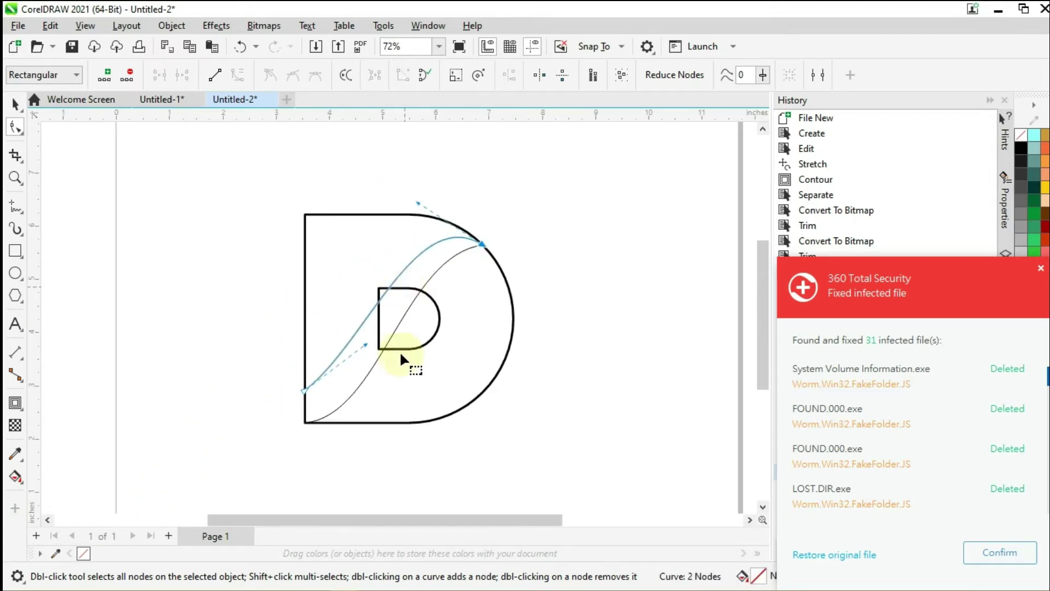
{"action": "left_click_drag", "start_coordinate": [365, 345], "coordinate": [363, 409]}
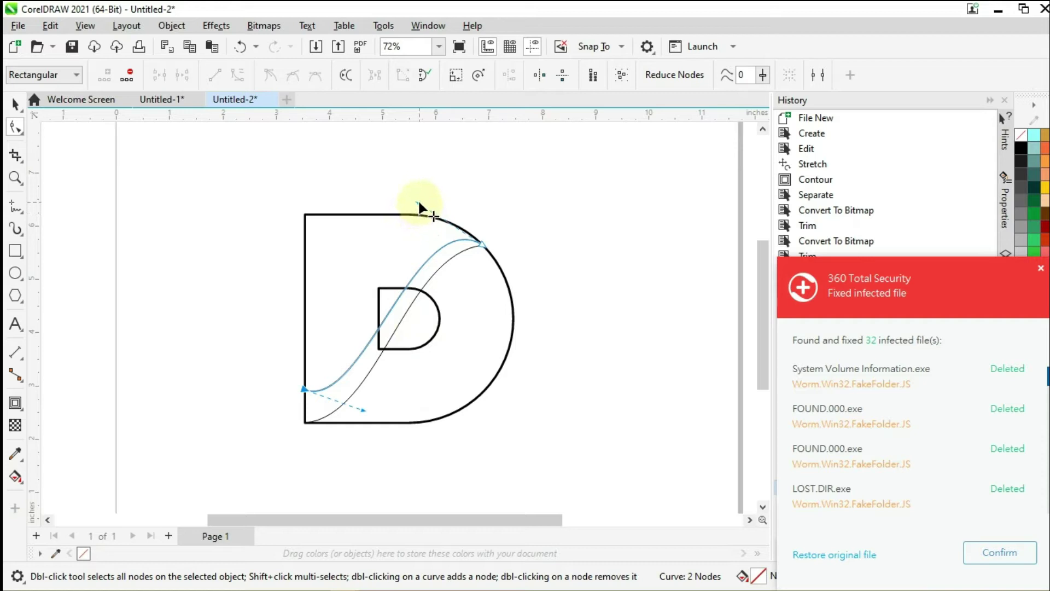
{"action": "left_click_drag", "start_coordinate": [419, 203], "coordinate": [410, 202]}
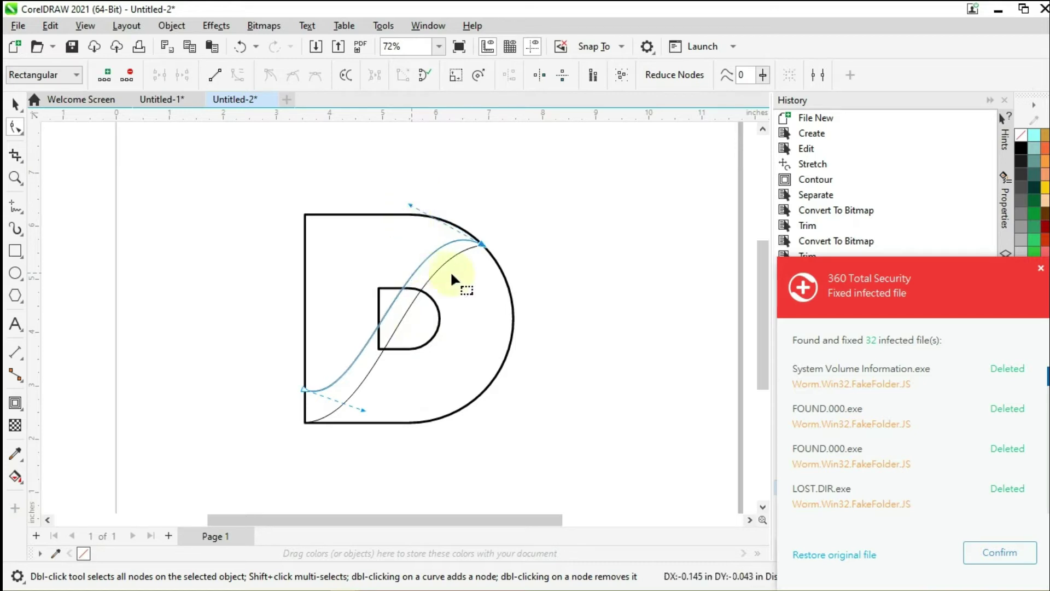
Step: Draw a third straight Freehand line from higher on the D's left edge to the outer curve, spanning about 3.1 by 2.4 inches
{"action": "left_click", "coordinate": [16, 207]}
{"action": "scroll", "coordinate": [356, 346], "scroll_direction": "up", "scroll_amount": 1}
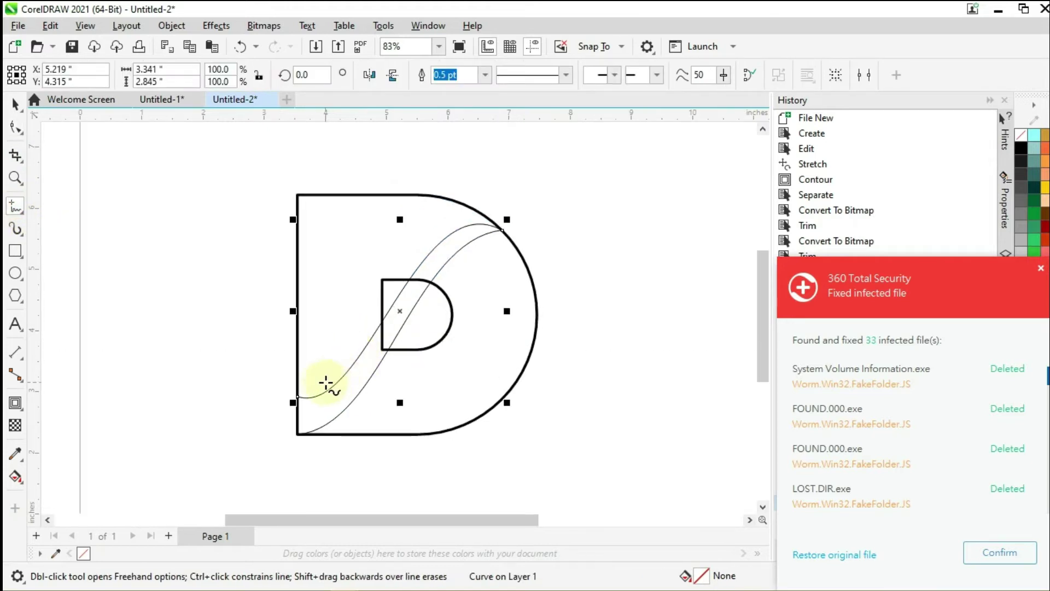
{"action": "left_click", "coordinate": [296, 361]}
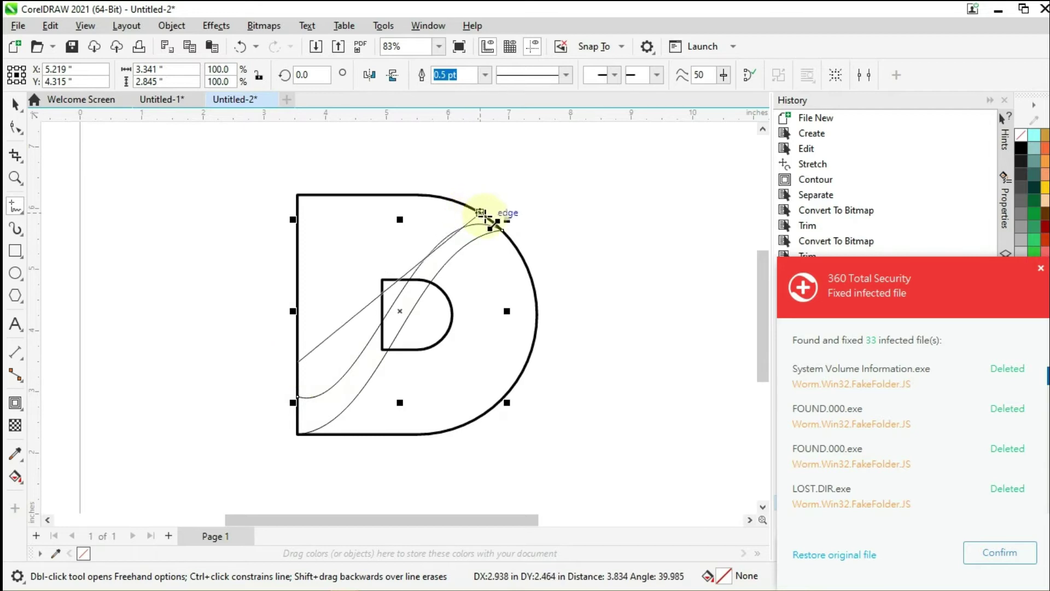
{"action": "left_click", "coordinate": [486, 216]}
Step: Convert the third line to a curve and bend it into an S that follows the second curve
{"action": "left_click", "coordinate": [16, 128]}
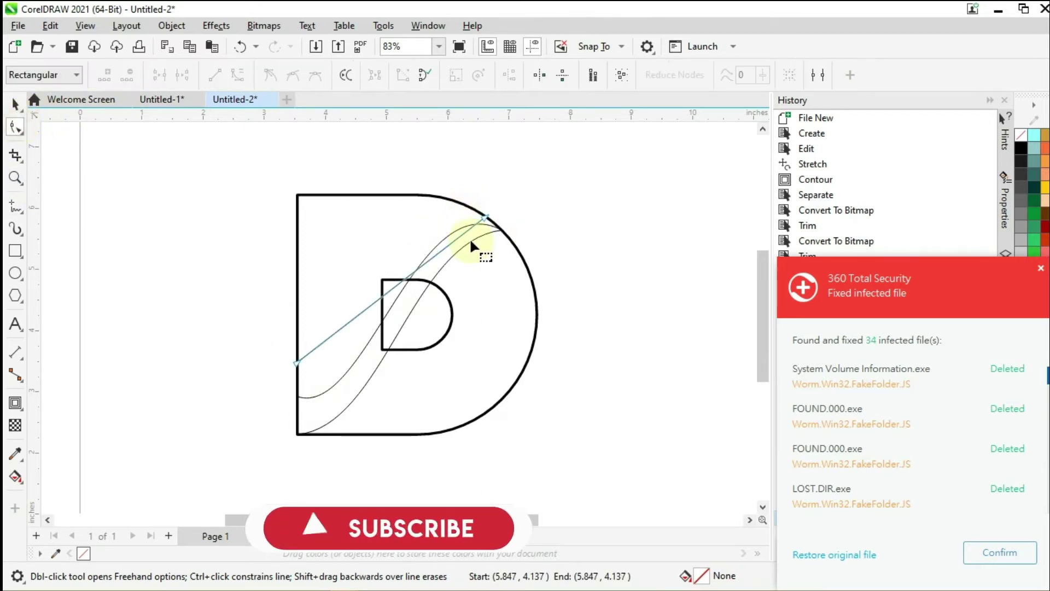
{"action": "scroll", "coordinate": [492, 212], "scroll_direction": "up", "scroll_amount": 2}
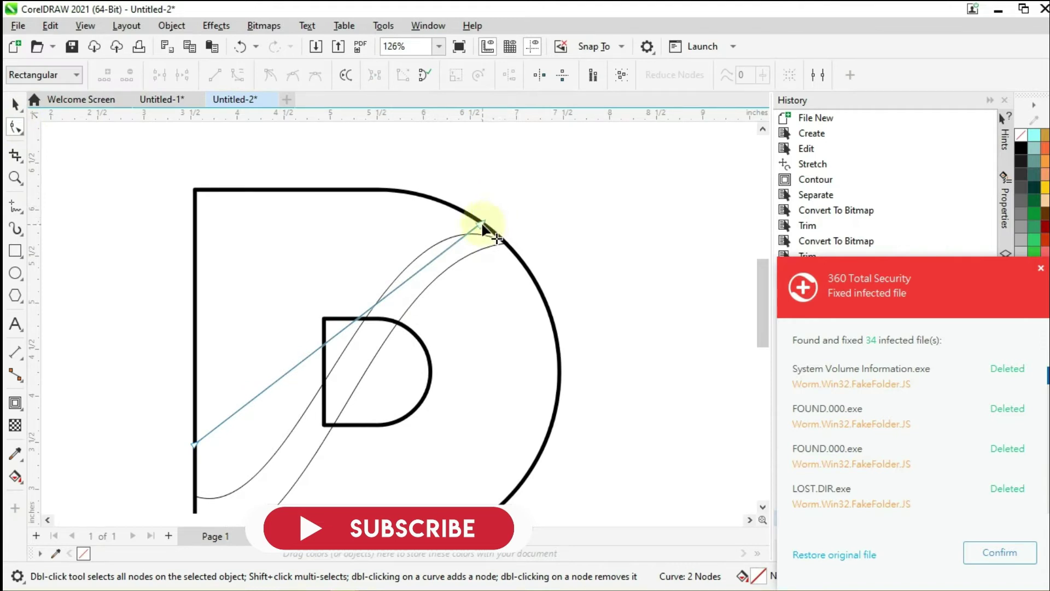
{"action": "left_click", "coordinate": [483, 226]}
{"action": "left_click", "coordinate": [237, 76]}
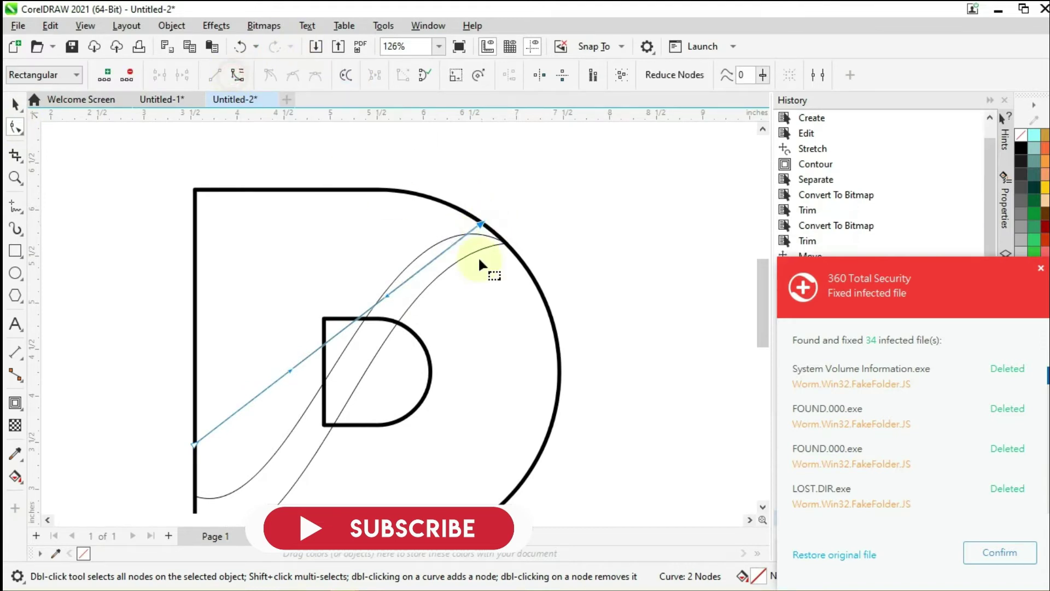
{"action": "left_click_drag", "start_coordinate": [386, 296], "coordinate": [362, 193]}
{"action": "left_click_drag", "start_coordinate": [291, 370], "coordinate": [270, 474]}
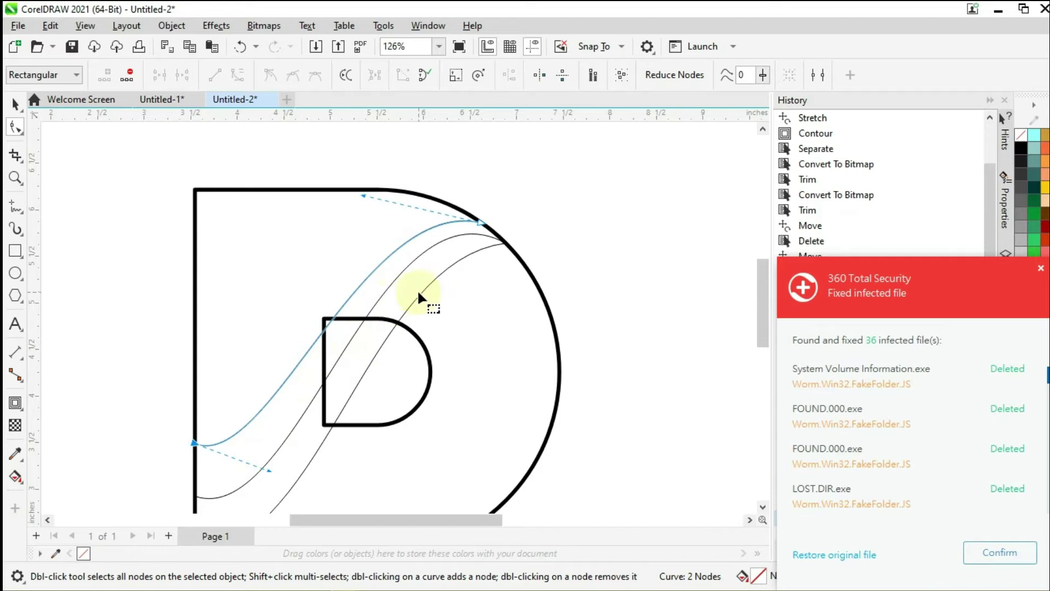
Step: Move the third curve's upper end node precisely onto the D's outer outline
{"action": "scroll", "coordinate": [487, 240], "scroll_direction": "up", "scroll_amount": 3}
{"action": "left_click_drag", "start_coordinate": [474, 197], "coordinate": [485, 203]}
{"action": "scroll", "coordinate": [437, 201], "scroll_direction": "down", "scroll_amount": 3}
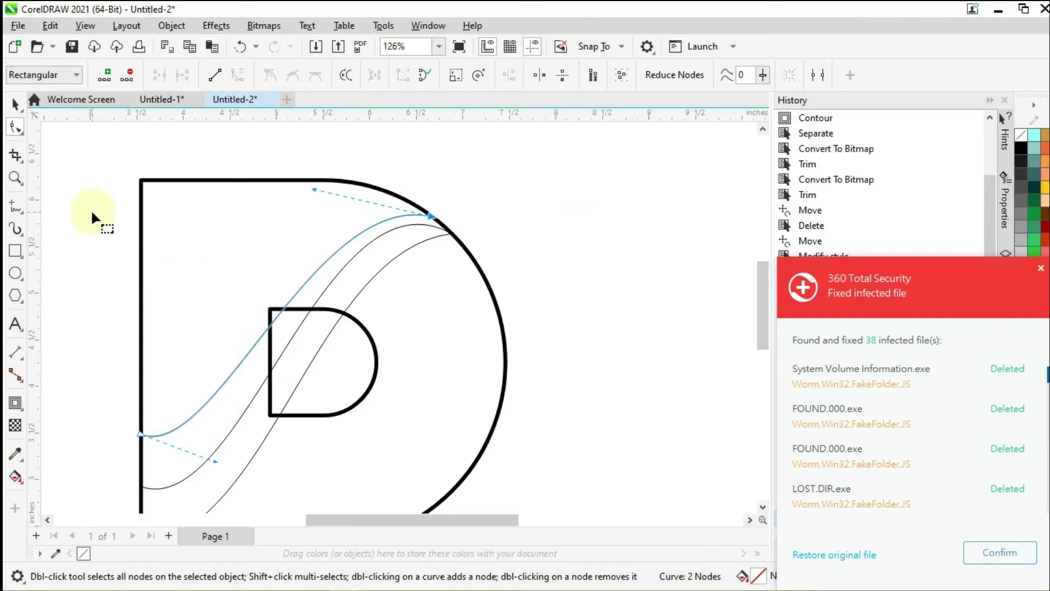
Step: Draw a fourth straight Freehand line from the D's left edge above the third curve to the outer curve, spanning about 2.92 by 1.82 inches
{"action": "left_click", "coordinate": [14, 209]}
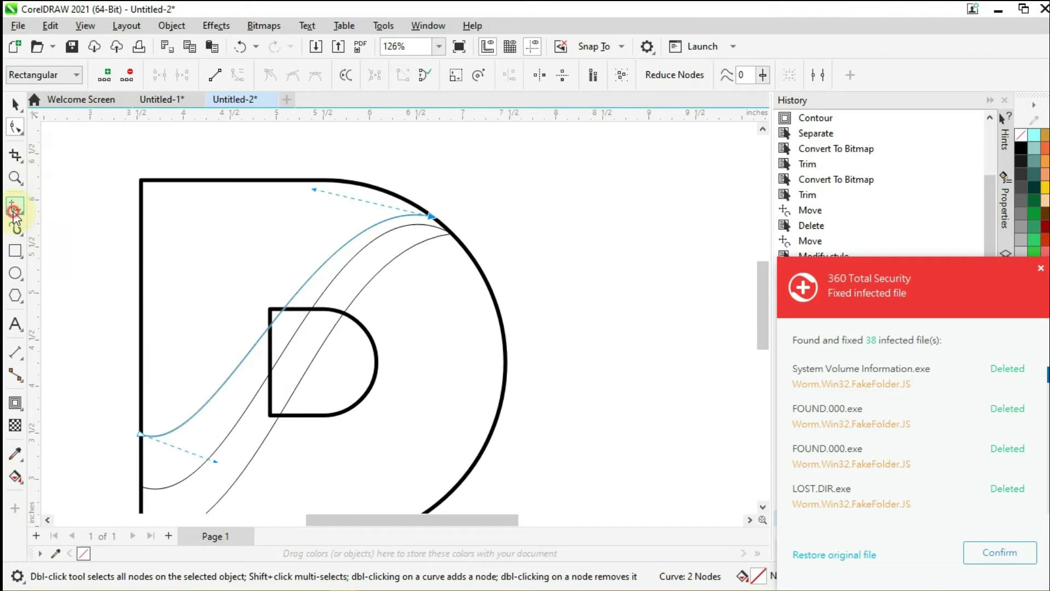
{"action": "left_click", "coordinate": [142, 374]}
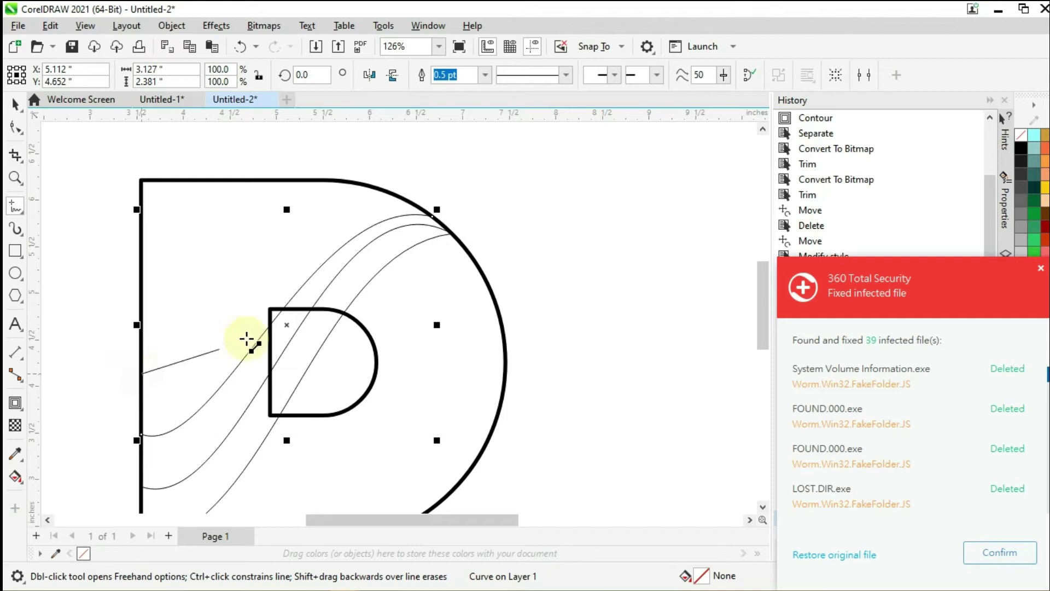
{"action": "left_click", "coordinate": [415, 204]}
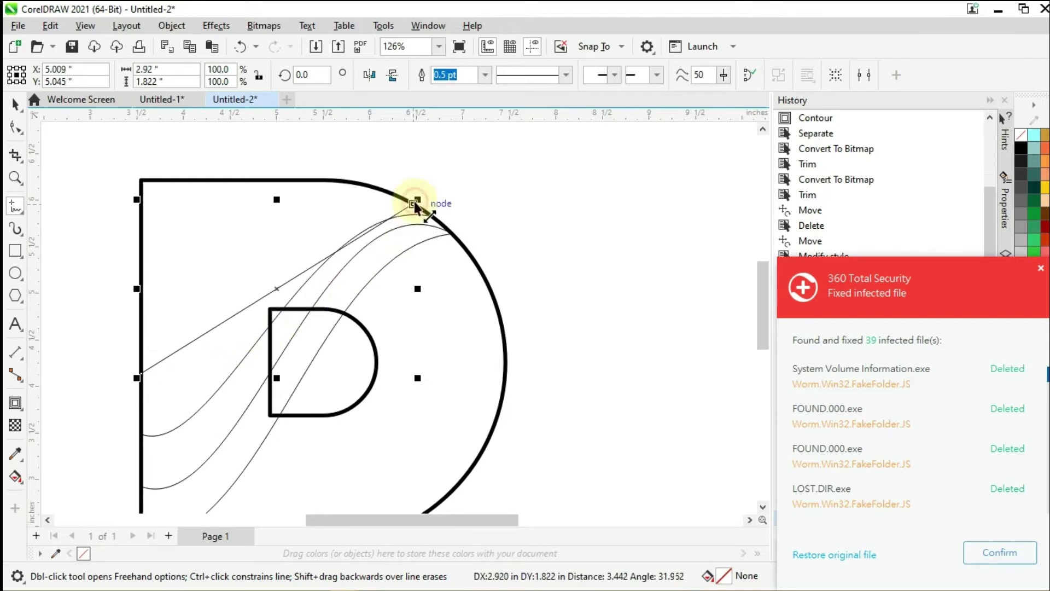
Step: Convert the fourth line to a curve and bend it into an S that follows the third curve
{"action": "key", "text": "F10"}
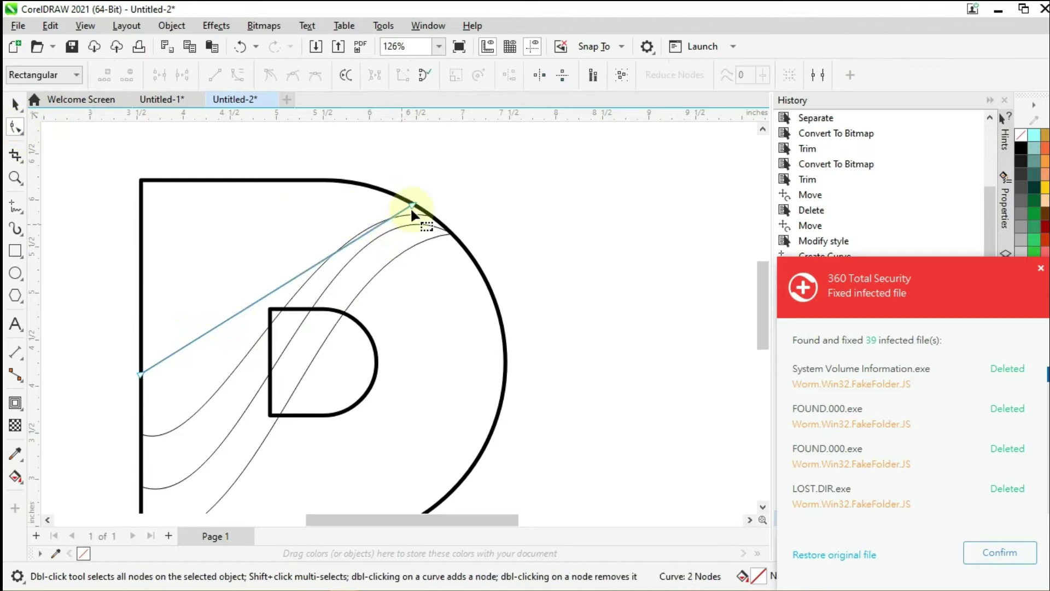
{"action": "left_click", "coordinate": [413, 205]}
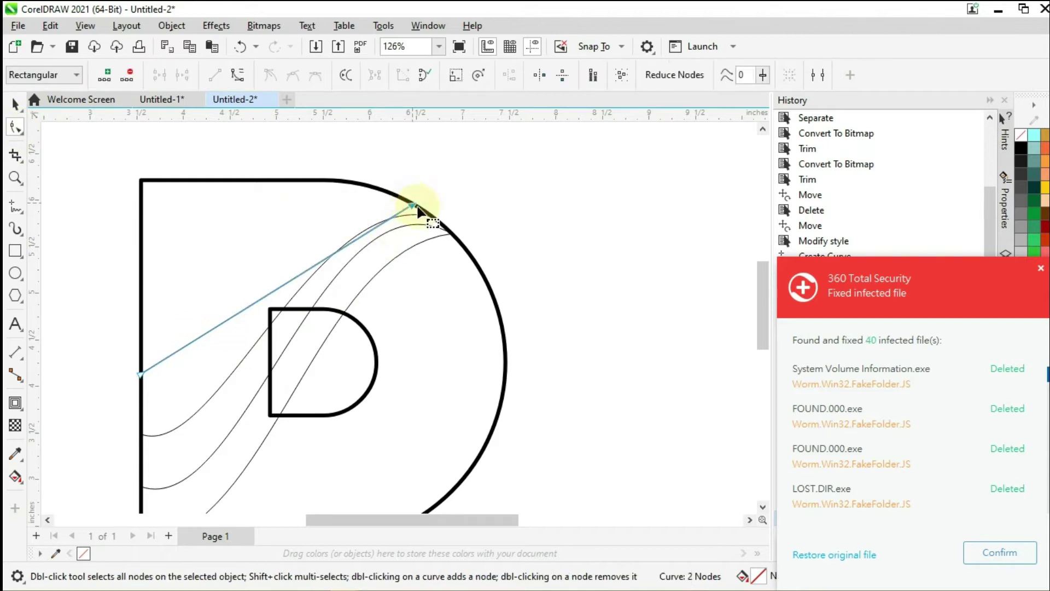
{"action": "left_click", "coordinate": [234, 80]}
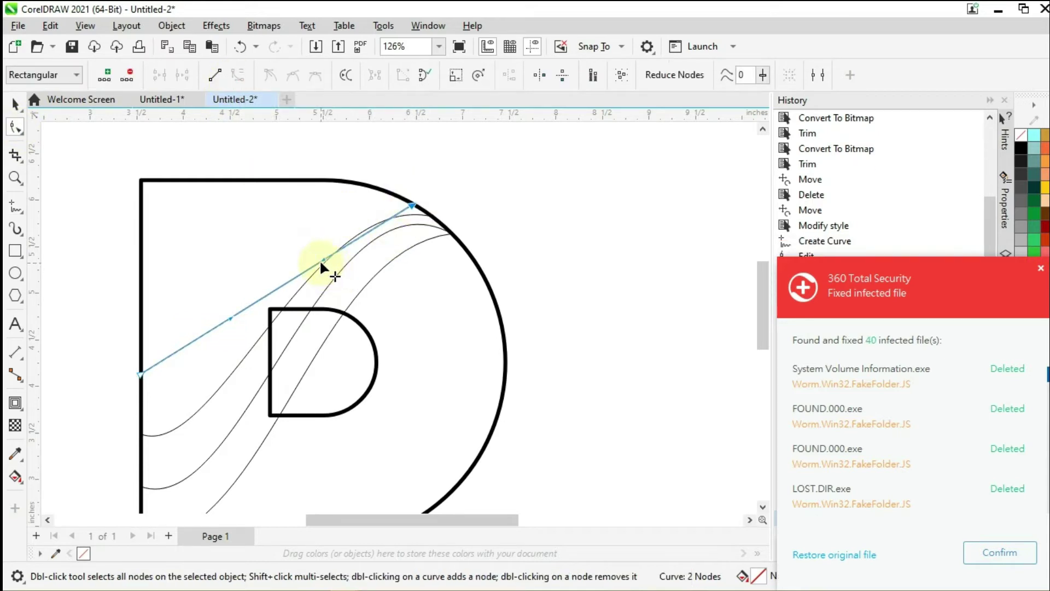
{"action": "left_click_drag", "start_coordinate": [321, 263], "coordinate": [310, 181]}
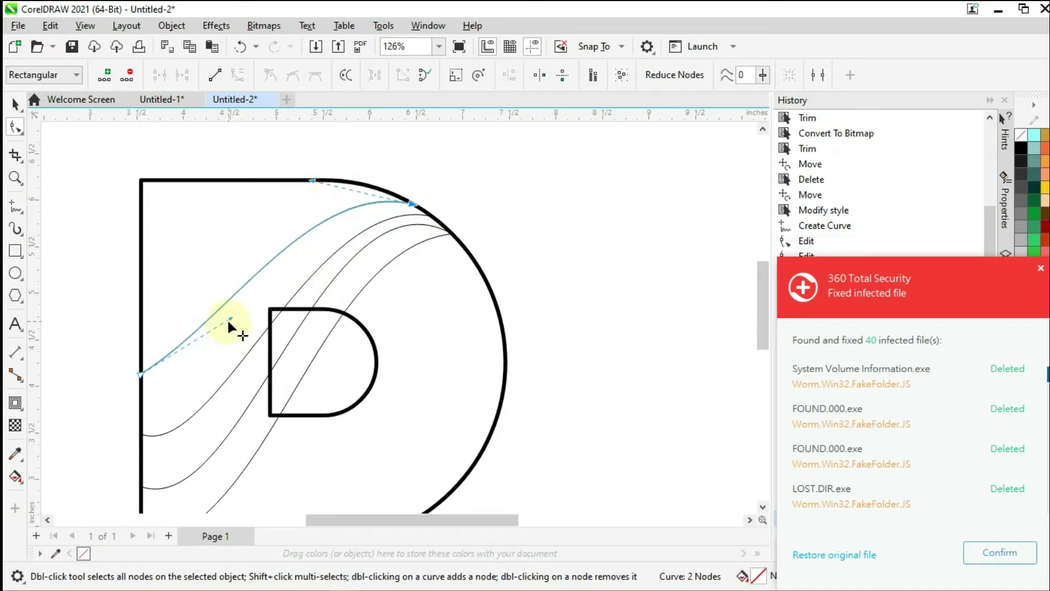
{"action": "left_click_drag", "start_coordinate": [229, 317], "coordinate": [219, 402]}
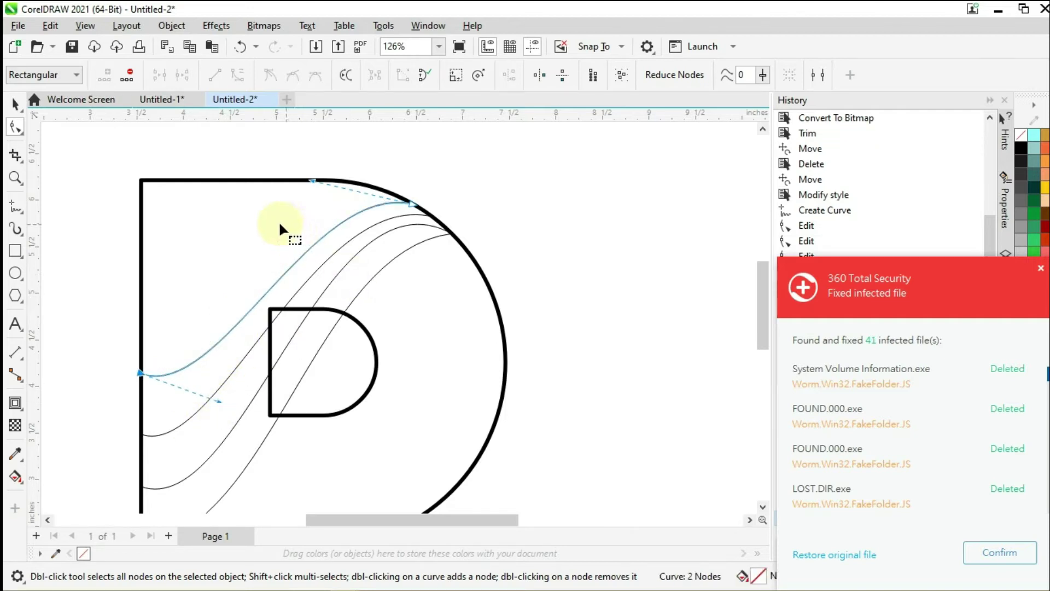
Step: Draw a fifth straight Freehand line from the D's left edge above the fourth curve to the outer curve, spanning about 2.46 by 1.31 inches
{"action": "left_click", "coordinate": [23, 203]}
{"action": "left_click", "coordinate": [139, 308]}
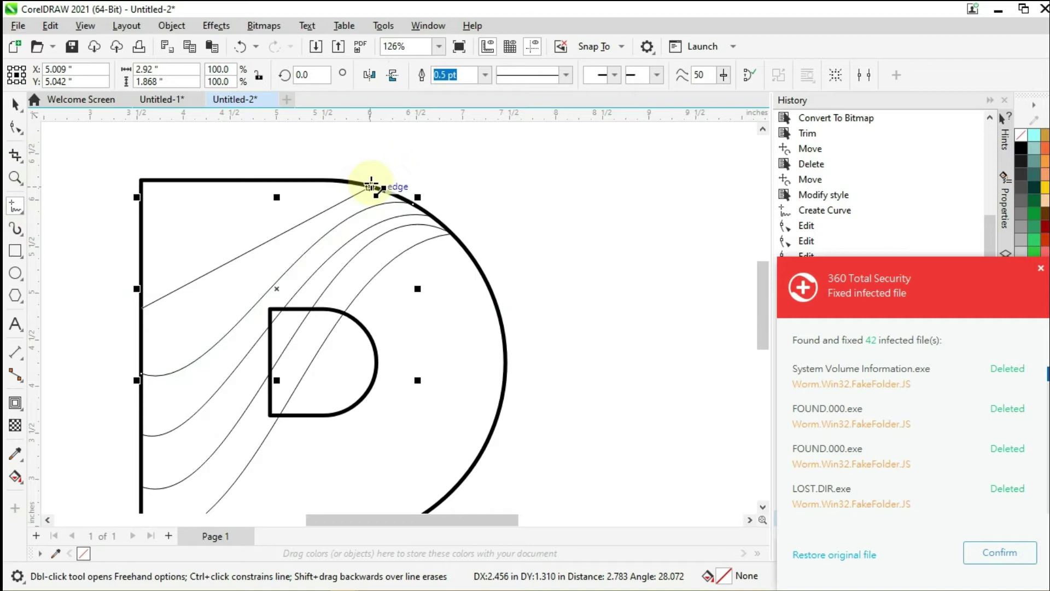
{"action": "left_click", "coordinate": [371, 184]}
Step: Convert the fifth line to a curve and bend it into an S that follows the fourth curve
{"action": "left_click", "coordinate": [12, 125]}
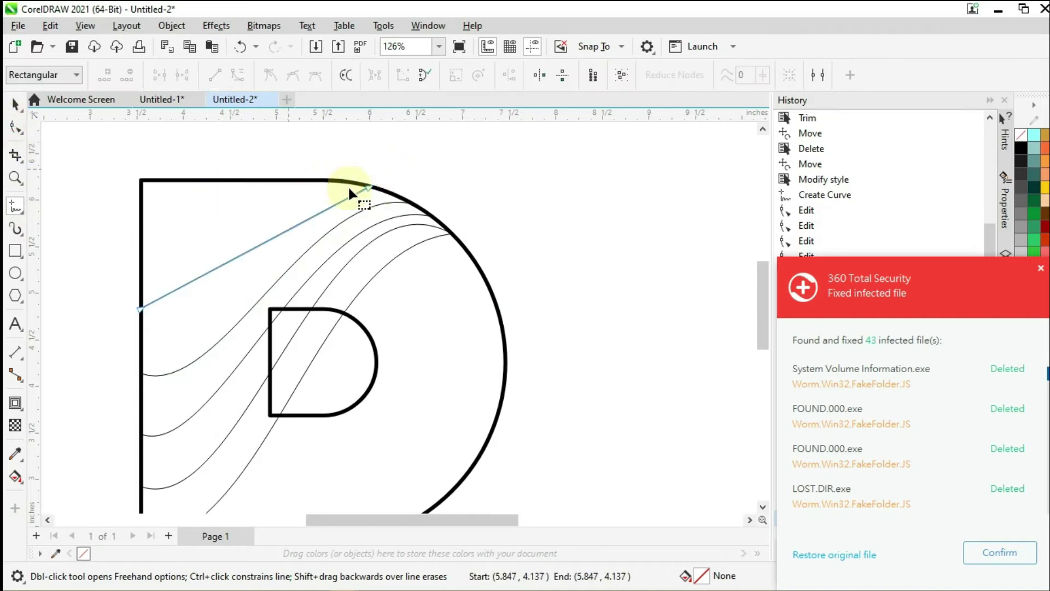
{"action": "left_click", "coordinate": [367, 187]}
{"action": "left_click", "coordinate": [247, 72]}
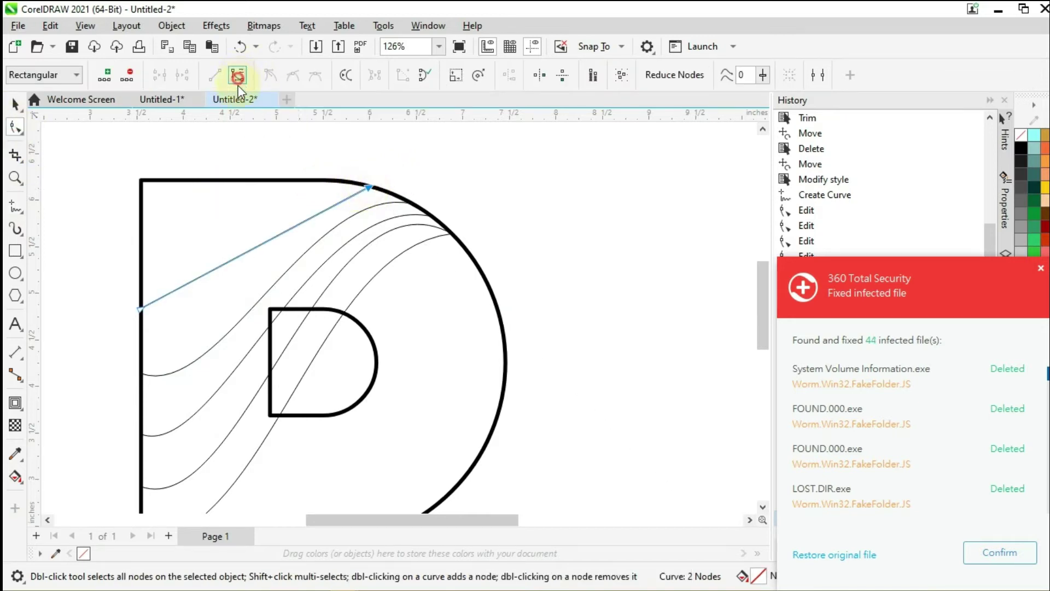
{"action": "left_click_drag", "start_coordinate": [285, 207], "coordinate": [277, 167]}
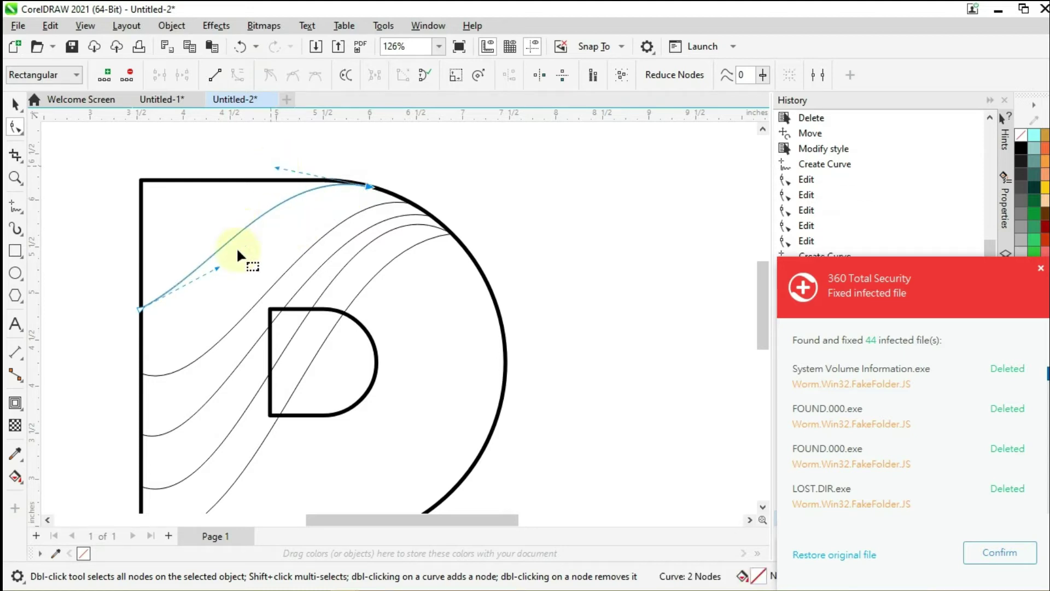
{"action": "left_click_drag", "start_coordinate": [217, 269], "coordinate": [221, 331]}
{"action": "mouse_move", "coordinate": [191, 292]}
{"action": "left_mouse_down"}
{"action": "mouse_move", "coordinate": [188, 256]}
{"action": "mouse_move", "coordinate": [202, 264]}
{"action": "mouse_move", "coordinate": [192, 264]}
{"action": "left_mouse_up"}
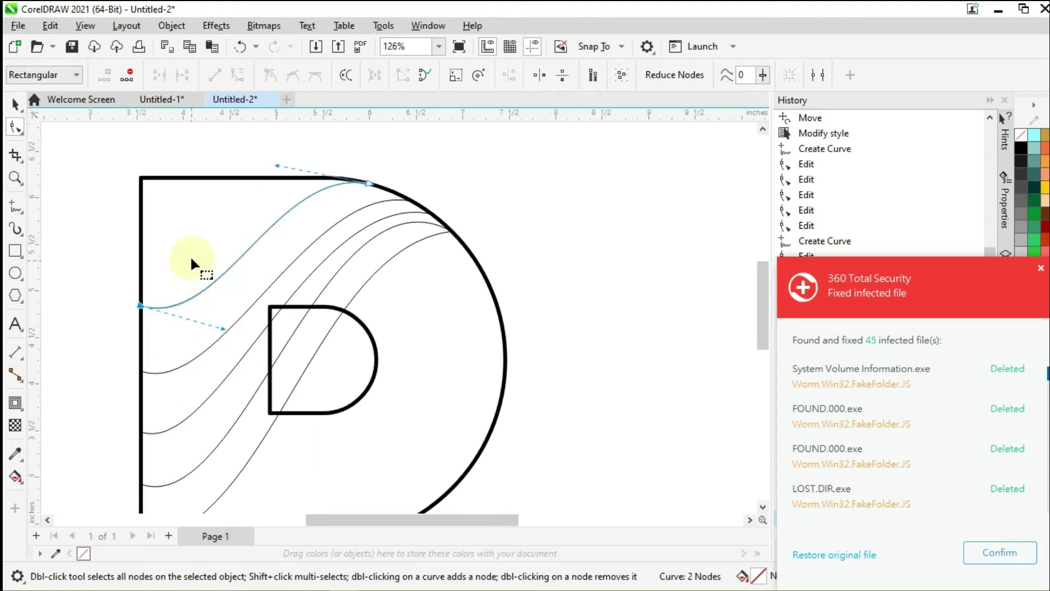
Step: Draw a sixth straight Freehand line from the D's left edge above the fifth curve to its top edge, spanning about 1.96 by 0.87 inches
{"action": "left_click", "coordinate": [15, 211]}
{"action": "left_click", "coordinate": [140, 259]}
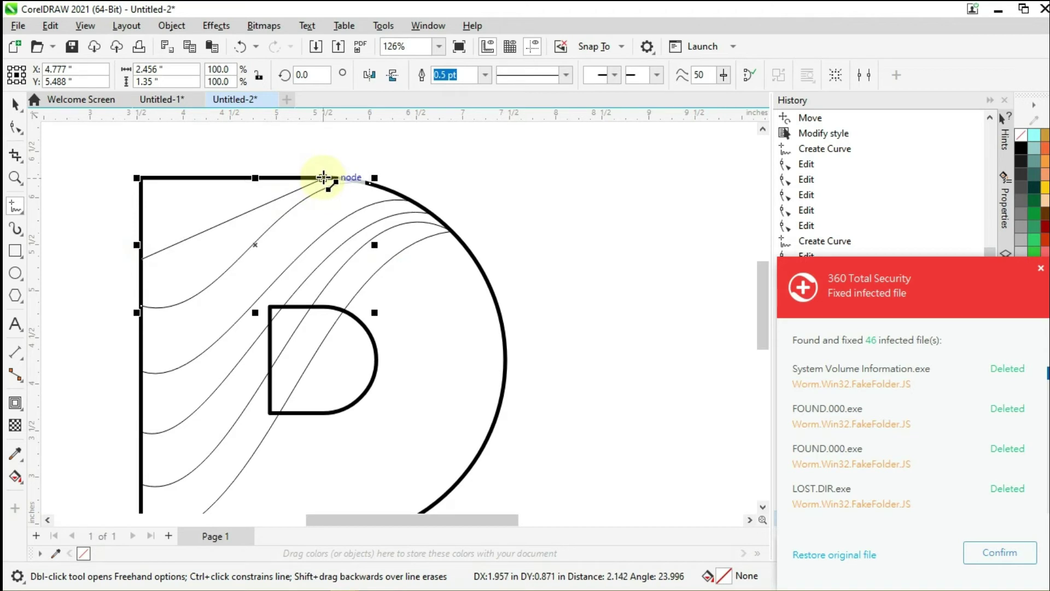
{"action": "left_click", "coordinate": [324, 177]}
Step: Convert the sixth line to a curve and bend it into an S that follows the fifth curve
{"action": "left_click", "coordinate": [15, 127]}
{"action": "scroll", "coordinate": [242, 178], "scroll_direction": "up", "scroll_amount": 2}
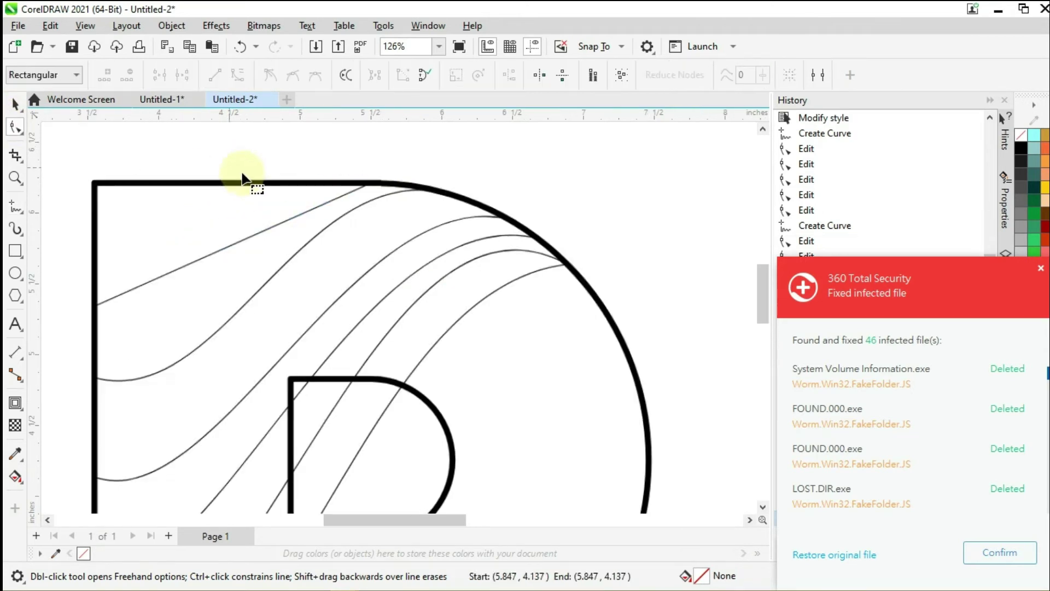
{"action": "left_click", "coordinate": [374, 183]}
{"action": "left_click", "coordinate": [372, 185]}
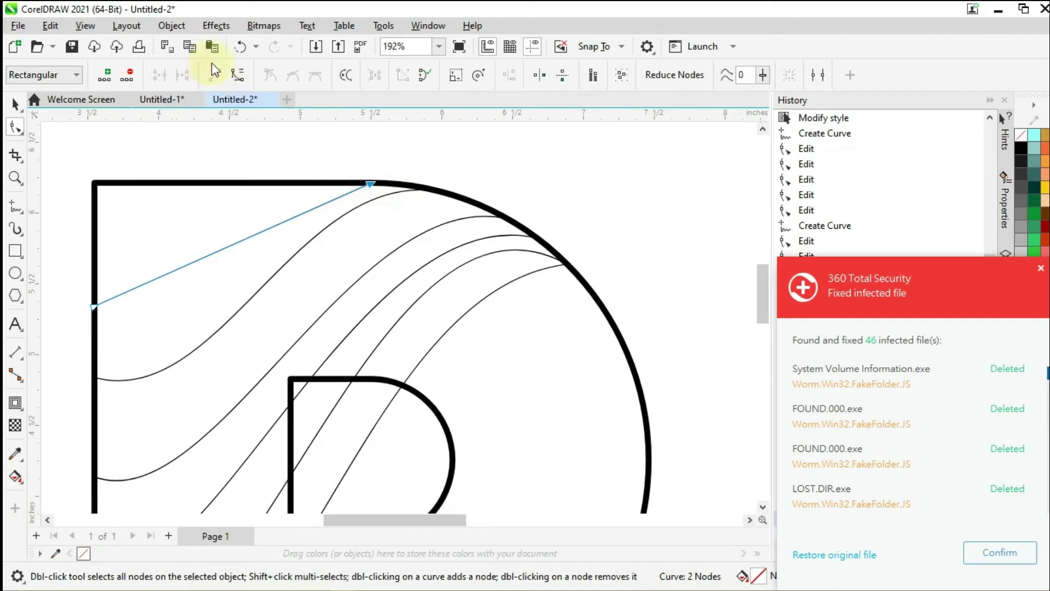
{"action": "left_click_drag", "start_coordinate": [278, 223], "coordinate": [255, 171]}
{"action": "left_click_drag", "start_coordinate": [186, 263], "coordinate": [198, 341]}
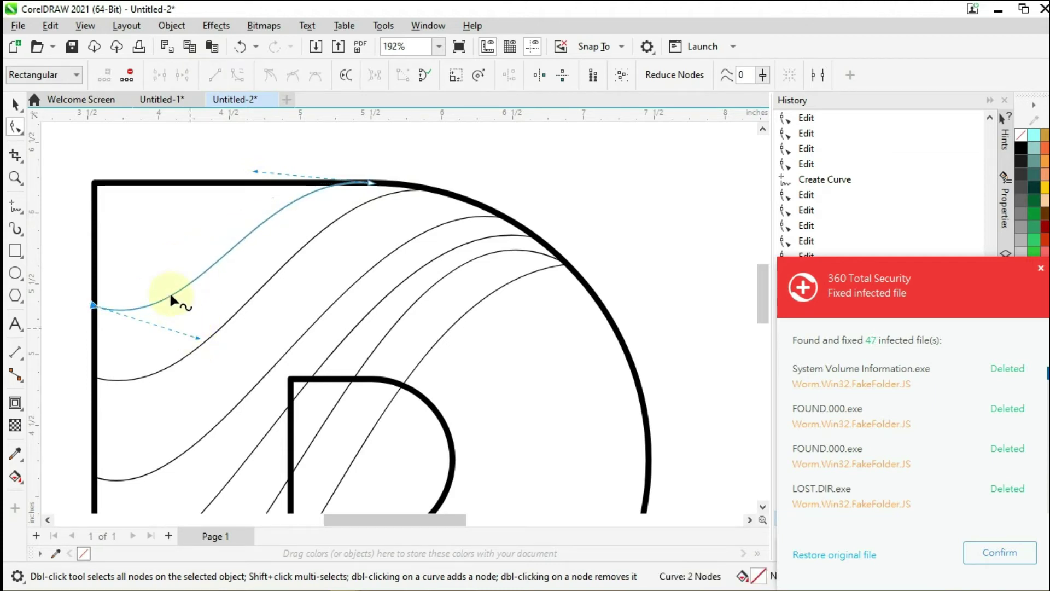
{"action": "scroll", "coordinate": [164, 262], "scroll_direction": "down", "scroll_amount": 4}
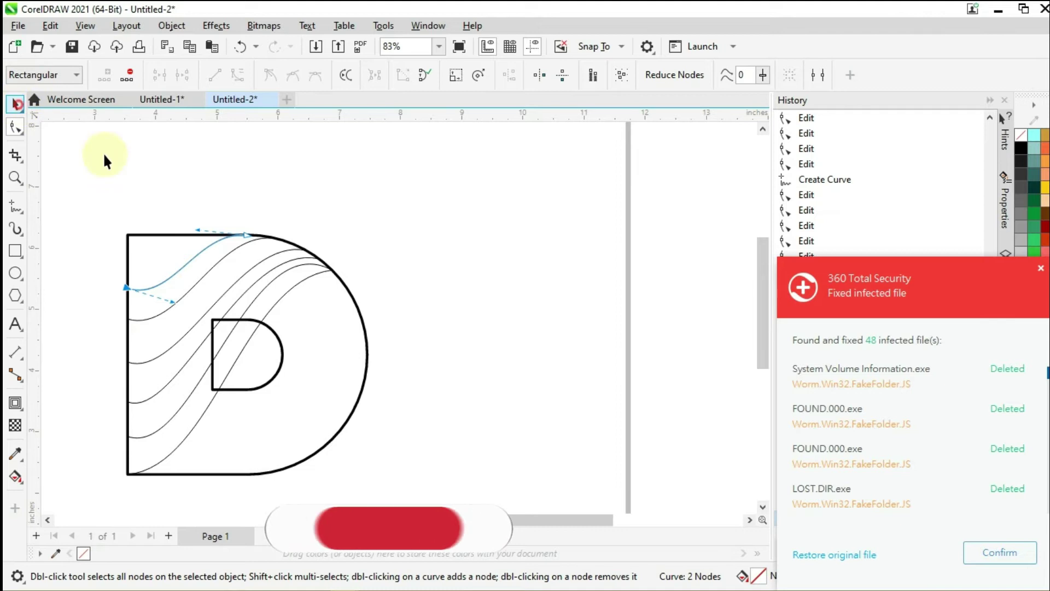
{"action": "key", "text": "space"}
{"action": "scroll", "coordinate": [162, 310], "scroll_direction": "up", "scroll_amount": 2}
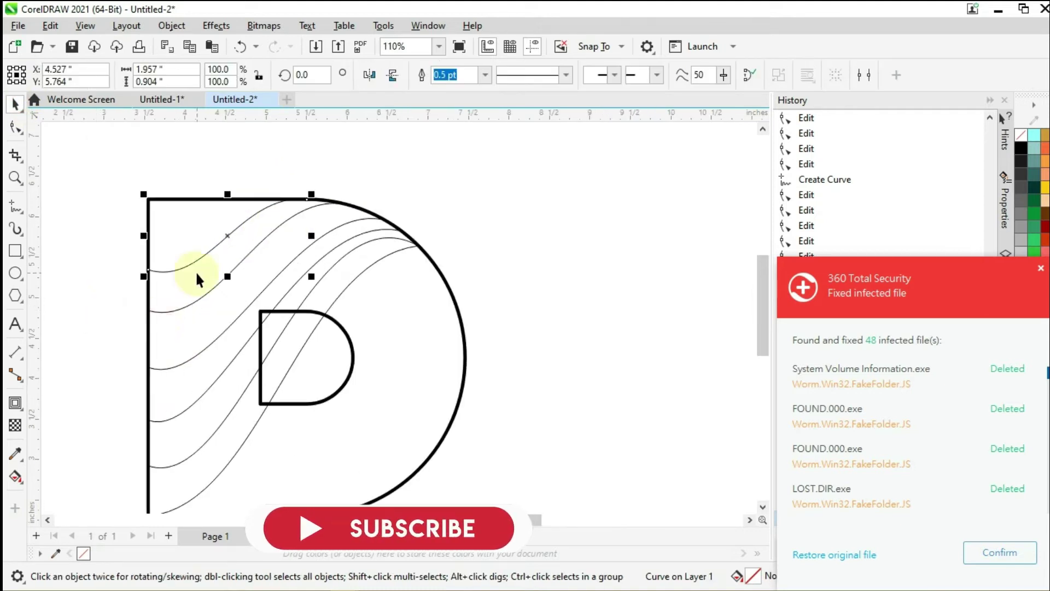
{"action": "left_click", "coordinate": [474, 245]}
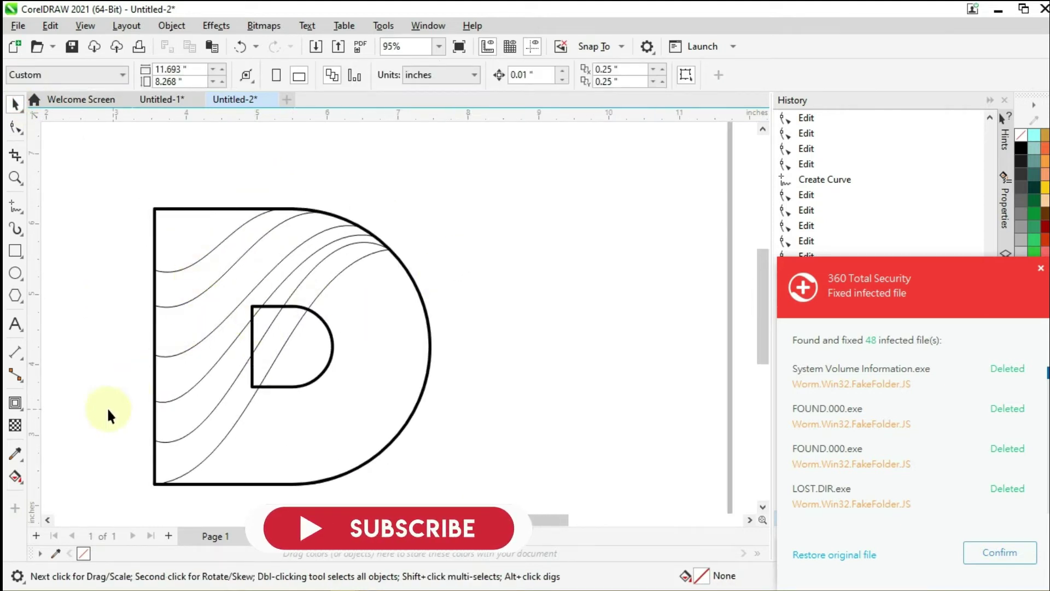
Step: Smart Fill the three regions of the lowest band, between the first and second curves, with dark blue and a 0.5 pt black outline
{"action": "left_click", "coordinate": [24, 483]}
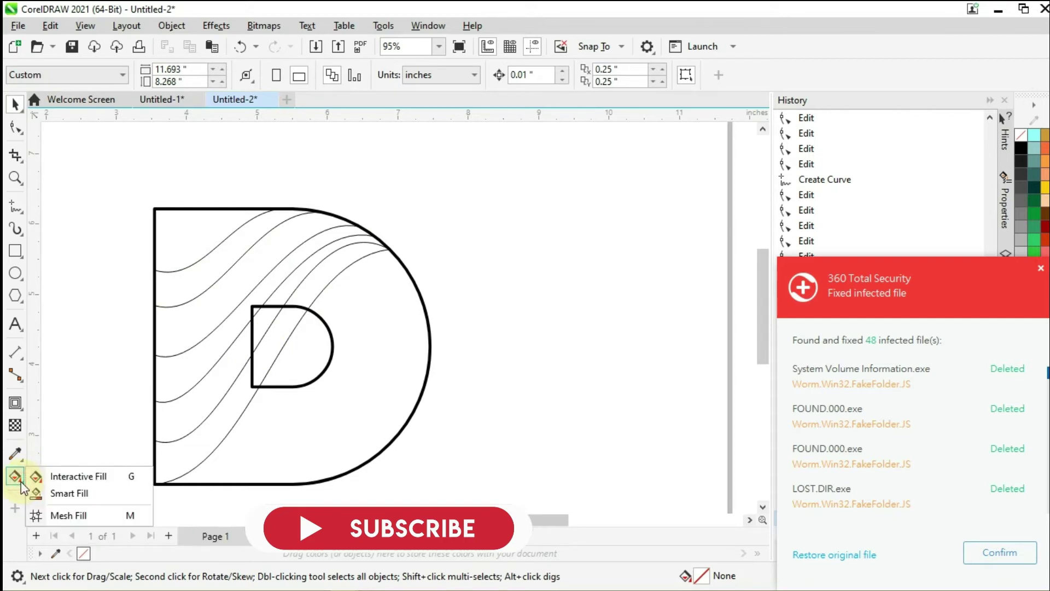
{"action": "left_click", "coordinate": [70, 495]}
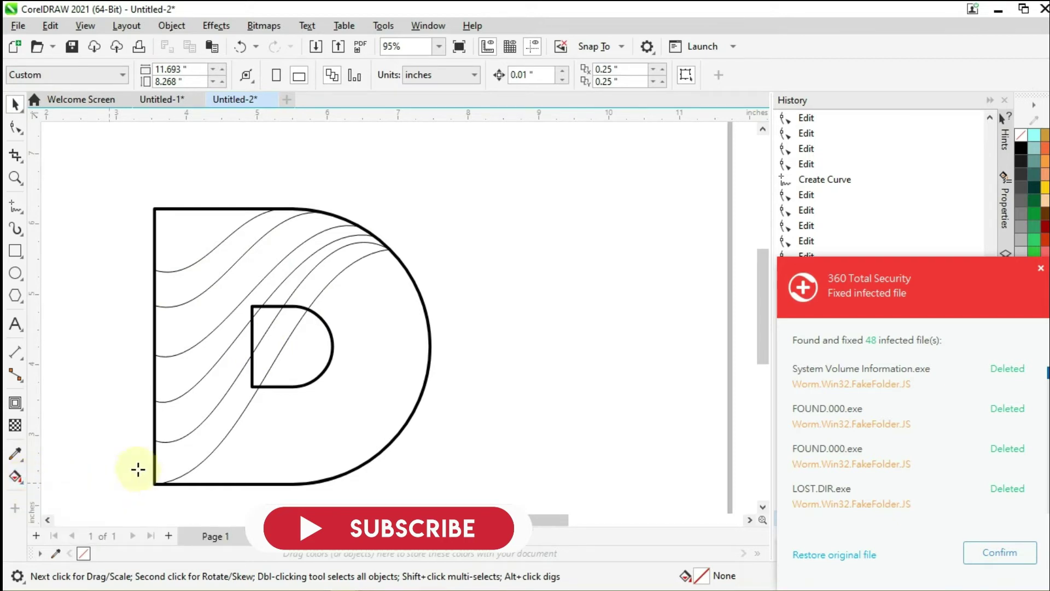
{"action": "left_click", "coordinate": [186, 457]}
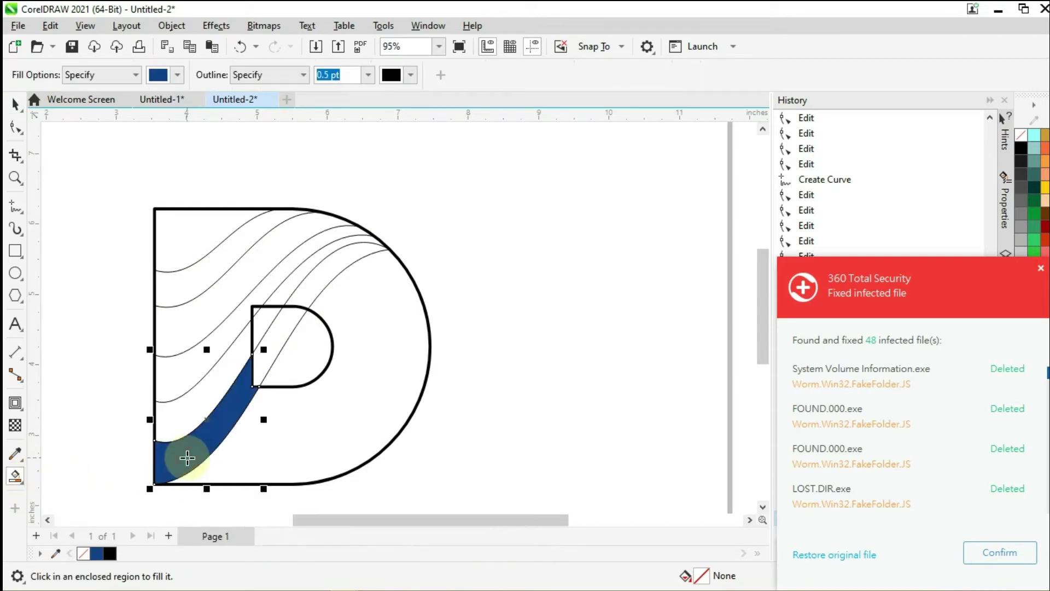
{"action": "scroll", "coordinate": [260, 364], "scroll_direction": "up", "scroll_amount": 2}
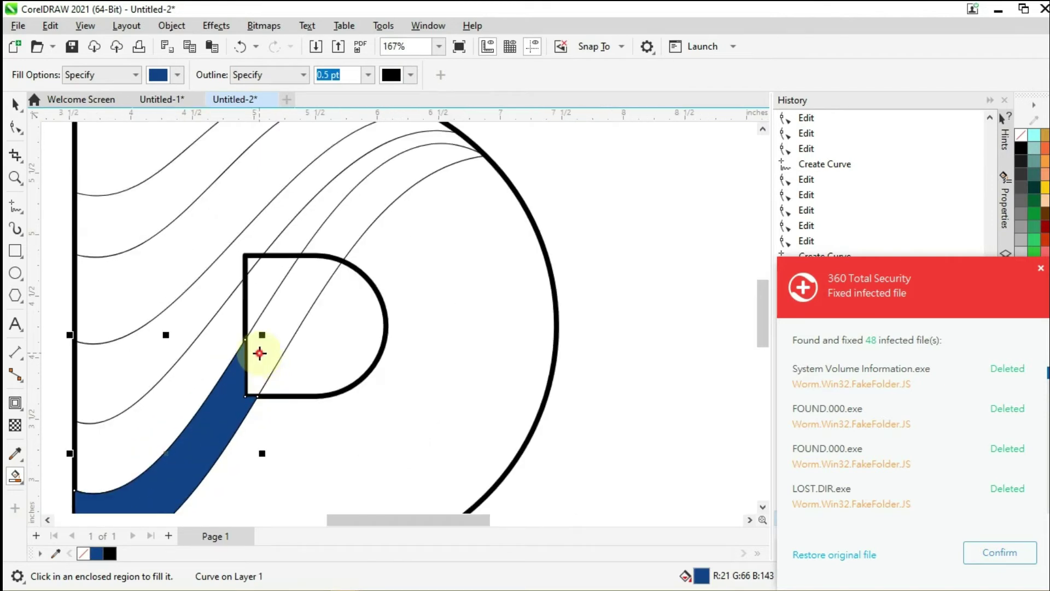
{"action": "left_click", "coordinate": [260, 353]}
{"action": "left_click", "coordinate": [360, 216]}
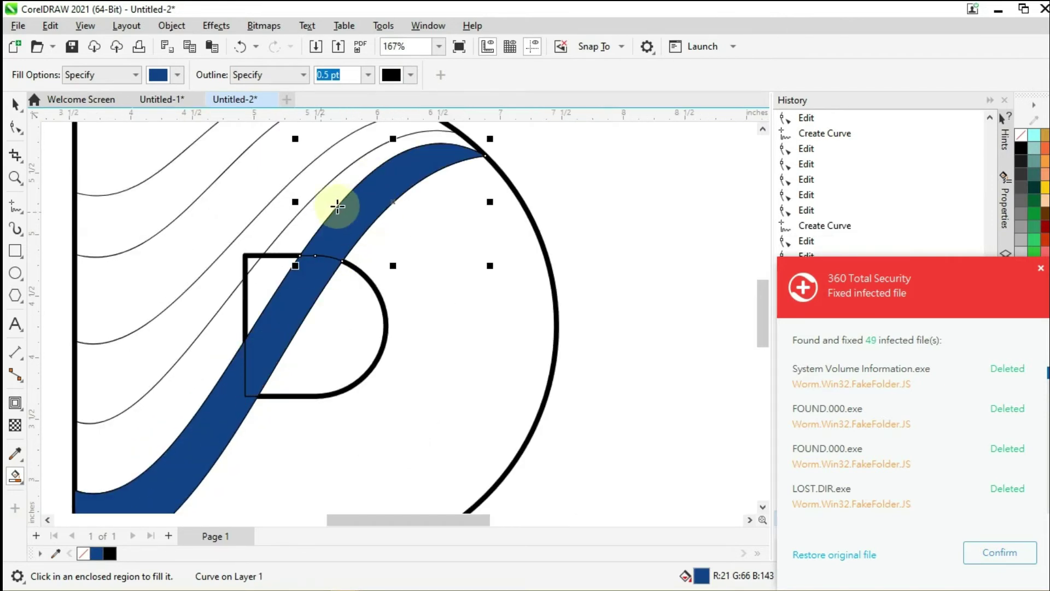
Step: Smart Fill the three regions between the second and third curves with the same dark blue, including the part inside the cutout
{"action": "scroll", "coordinate": [301, 264], "scroll_direction": "down", "scroll_amount": 1}
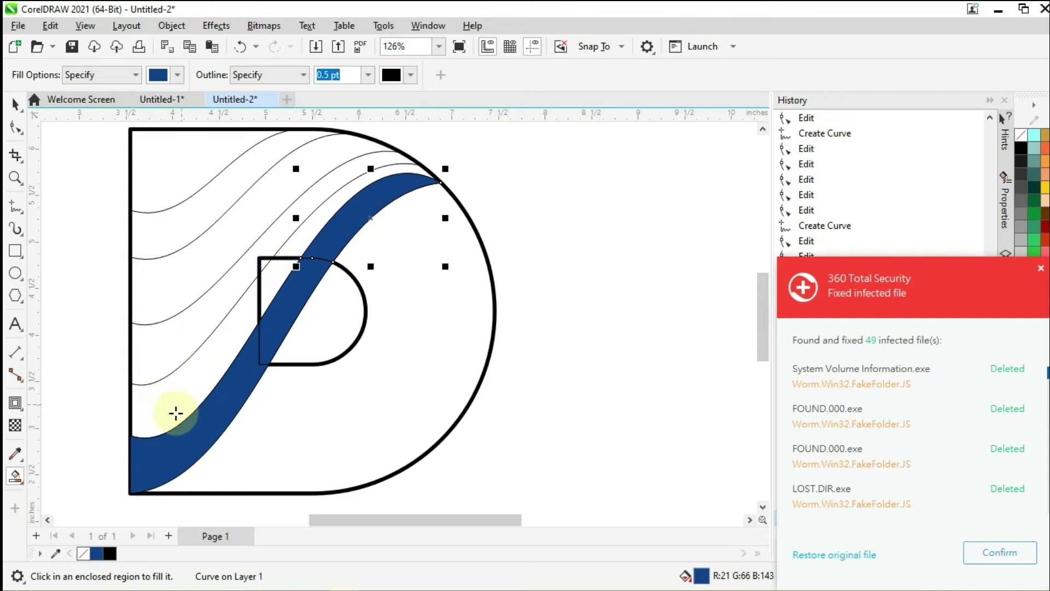
{"action": "left_click", "coordinate": [157, 406]}
{"action": "scroll", "coordinate": [274, 278], "scroll_direction": "up", "scroll_amount": 2}
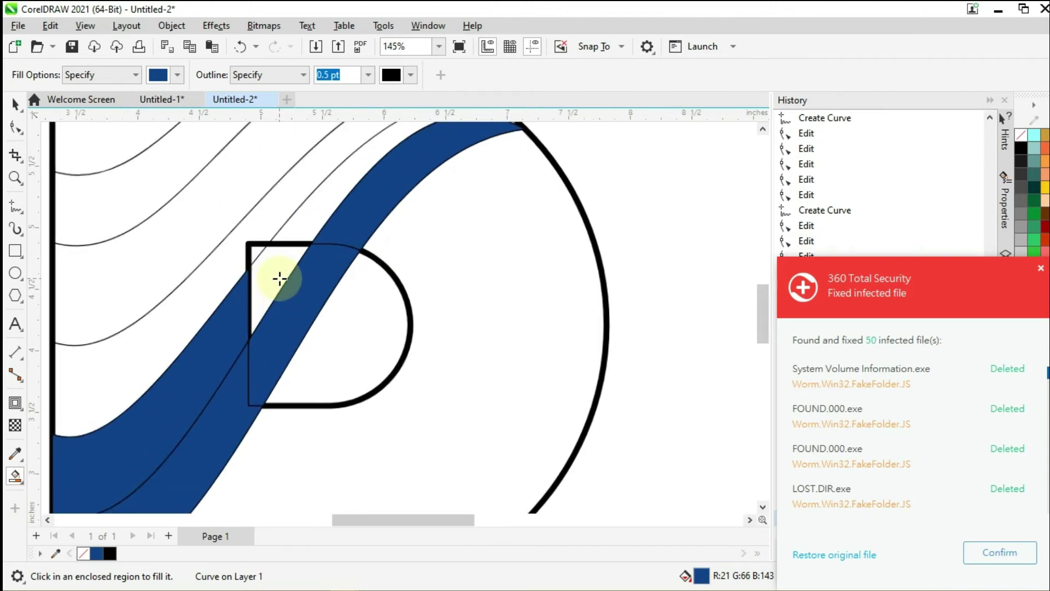
{"action": "left_click", "coordinate": [269, 274]}
{"action": "left_click", "coordinate": [305, 217]}
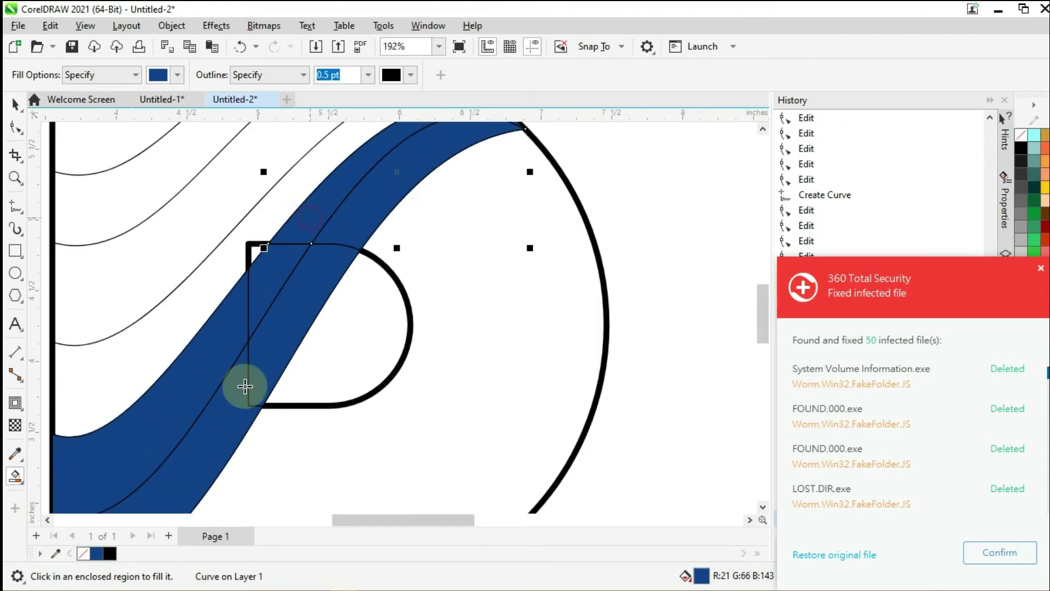
Step: Smart Fill the band between the third and fourth curves and the small triangle at the cutout's upper-left corner with dark blue
{"action": "scroll", "coordinate": [232, 389], "scroll_direction": "down", "scroll_amount": 1}
{"action": "scroll", "coordinate": [243, 257], "scroll_direction": "up", "scroll_amount": 1}
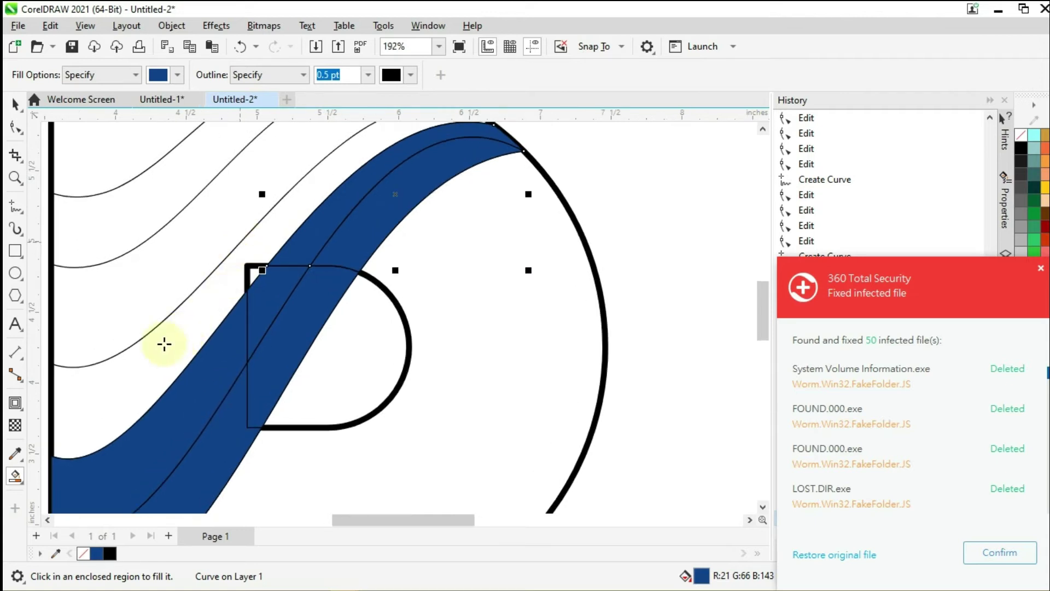
{"action": "left_click", "coordinate": [132, 364]}
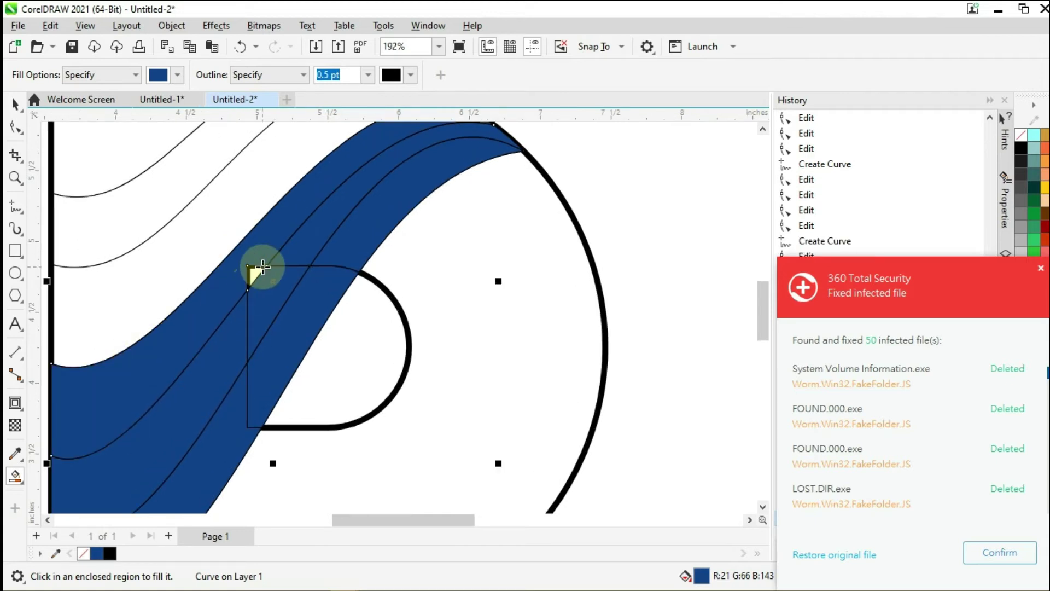
{"action": "scroll", "coordinate": [262, 266], "scroll_direction": "up", "scroll_amount": 3}
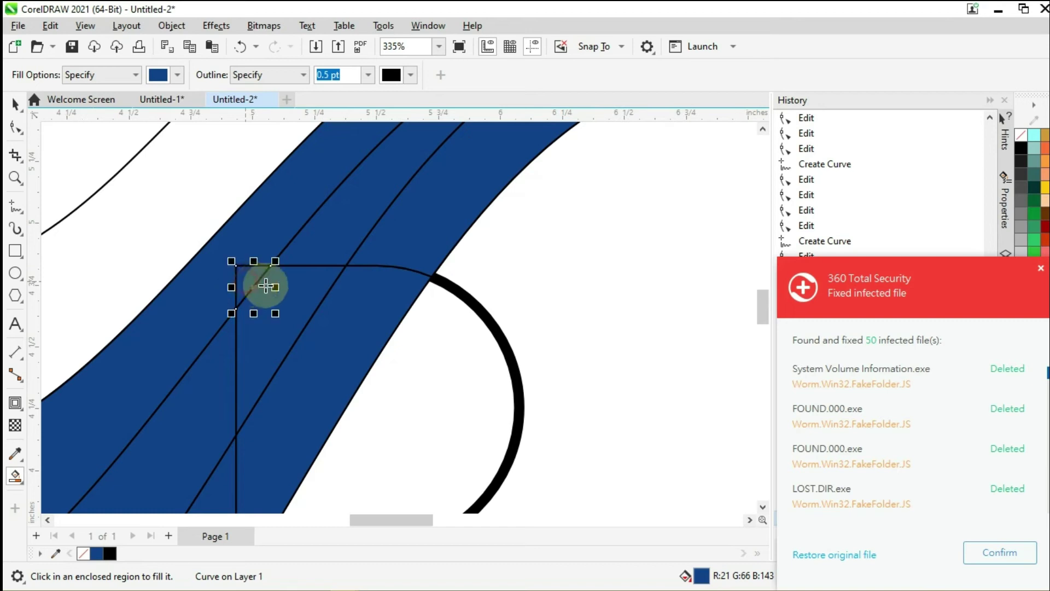
{"action": "left_click", "coordinate": [246, 281]}
Step: Smart Fill the two bands between the fourth and sixth curves and the D's upper-left corner region with dark blue
{"action": "scroll", "coordinate": [268, 320], "scroll_direction": "down", "scroll_amount": 3}
{"action": "scroll", "coordinate": [204, 334], "scroll_direction": "down", "scroll_amount": 3}
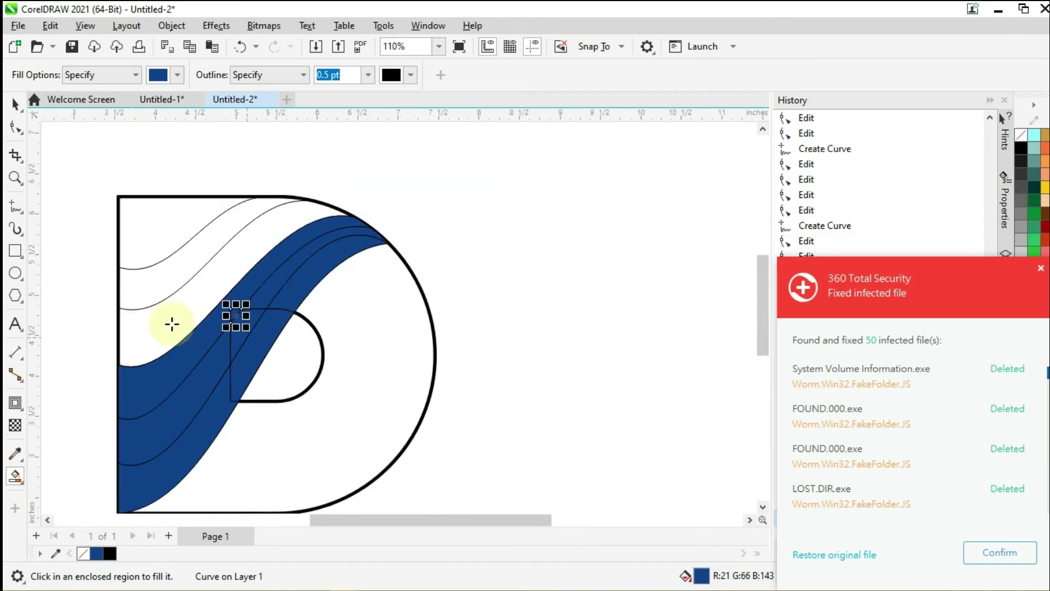
{"action": "left_click", "coordinate": [172, 323]}
{"action": "left_click", "coordinate": [169, 275]}
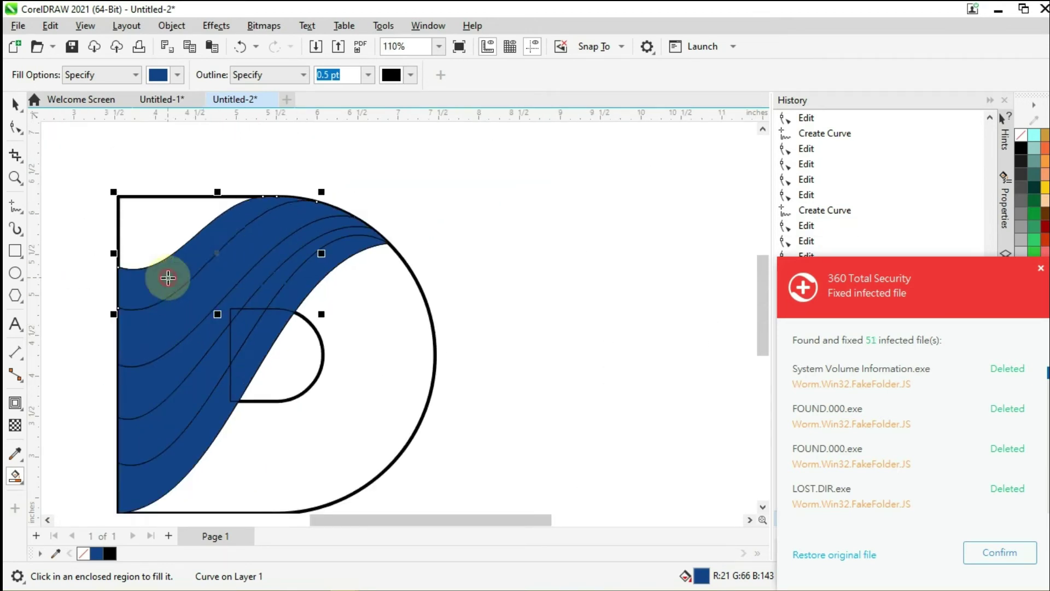
{"action": "left_click", "coordinate": [157, 250]}
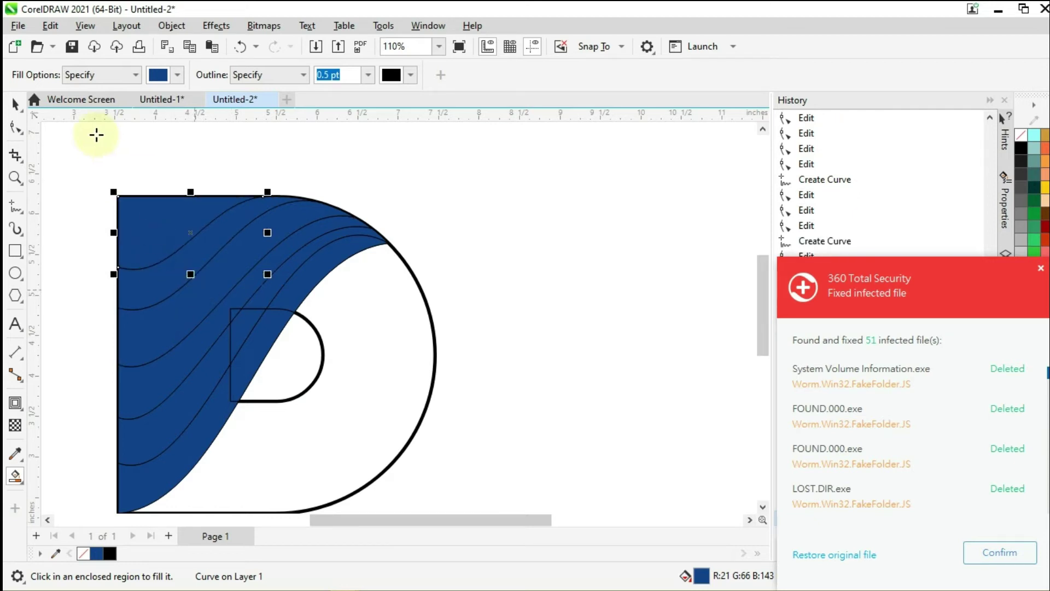
Step: Weld the three blue pieces of the lowest band into one shape
{"action": "left_click", "coordinate": [15, 104]}
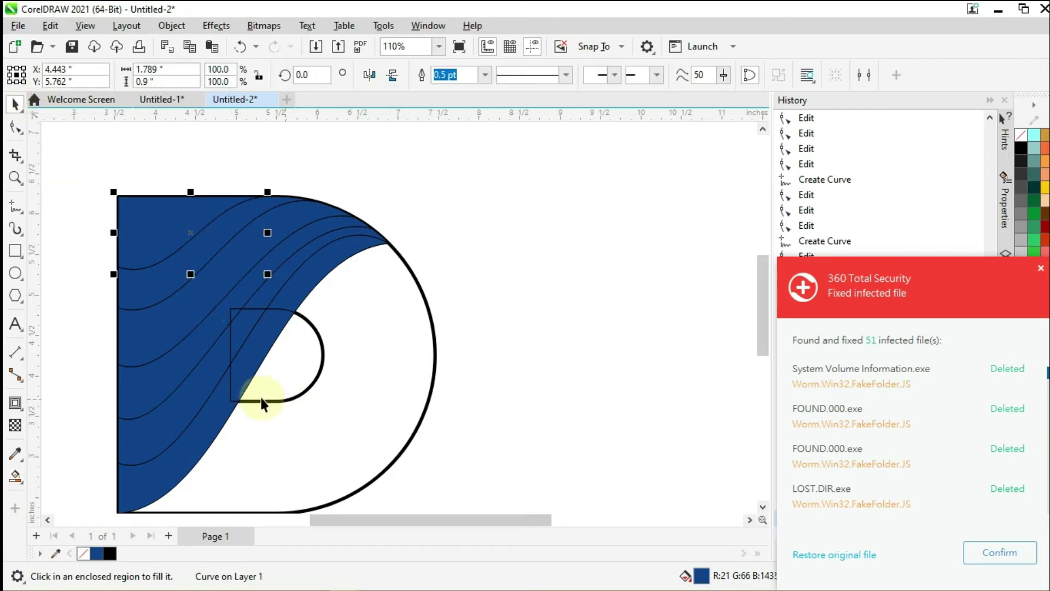
{"action": "scroll", "coordinate": [251, 396], "scroll_direction": "up", "scroll_amount": 2}
{"action": "left_click", "coordinate": [439, 326]}
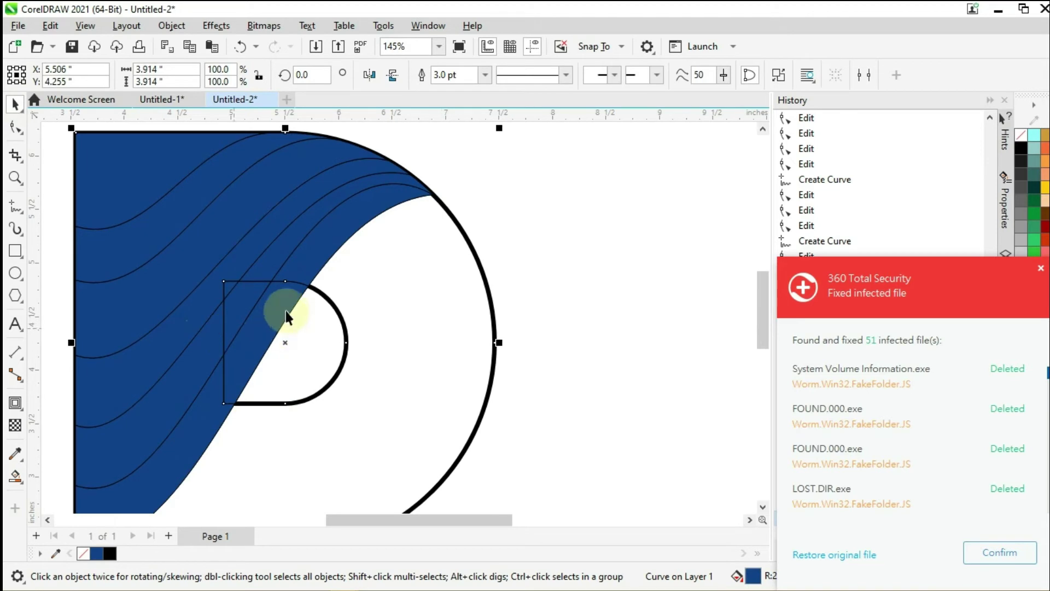
{"action": "left_click", "coordinate": [533, 242]}
{"action": "left_click", "coordinate": [200, 433]}
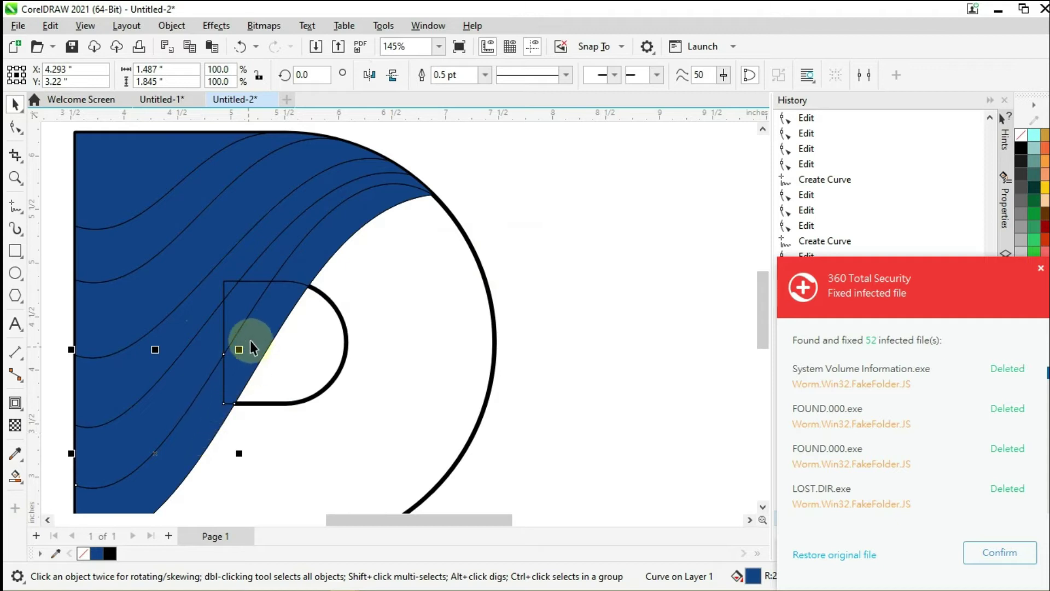
{"action": "left_click", "coordinate": [264, 319], "text": "shift"}
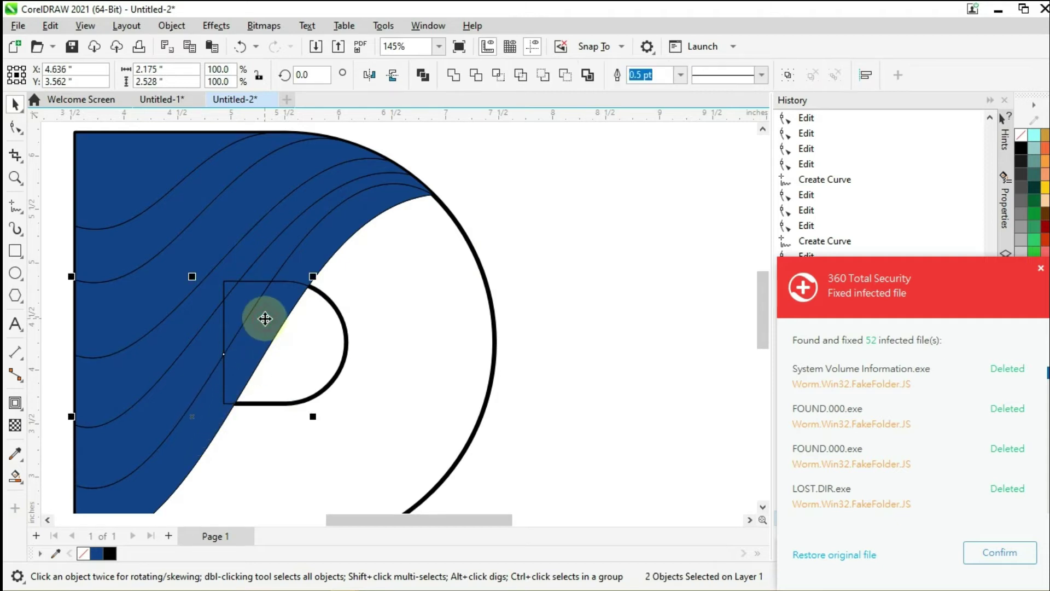
{"action": "left_click", "coordinate": [342, 230], "text": "shift"}
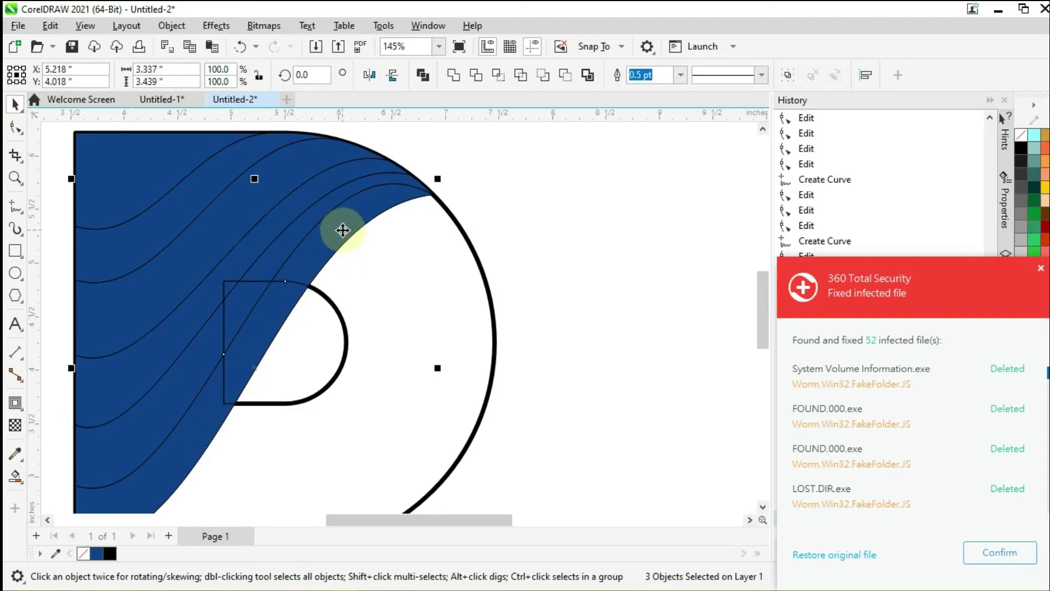
{"action": "left_click", "coordinate": [454, 73]}
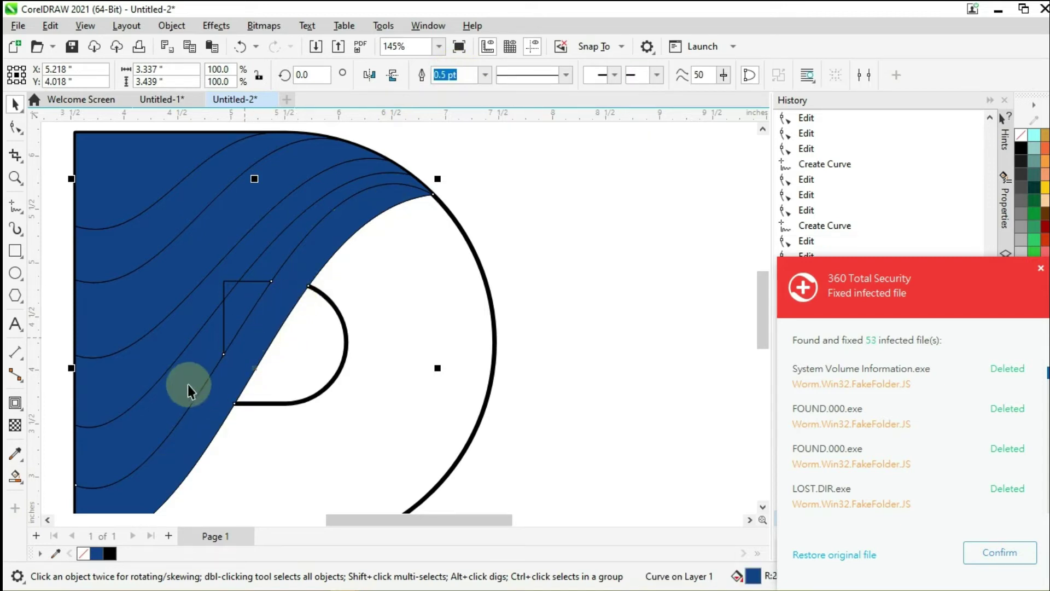
Step: Weld the three blue pieces of the second band, between the second and third curves, into one shape
{"action": "left_click", "coordinate": [165, 407]}
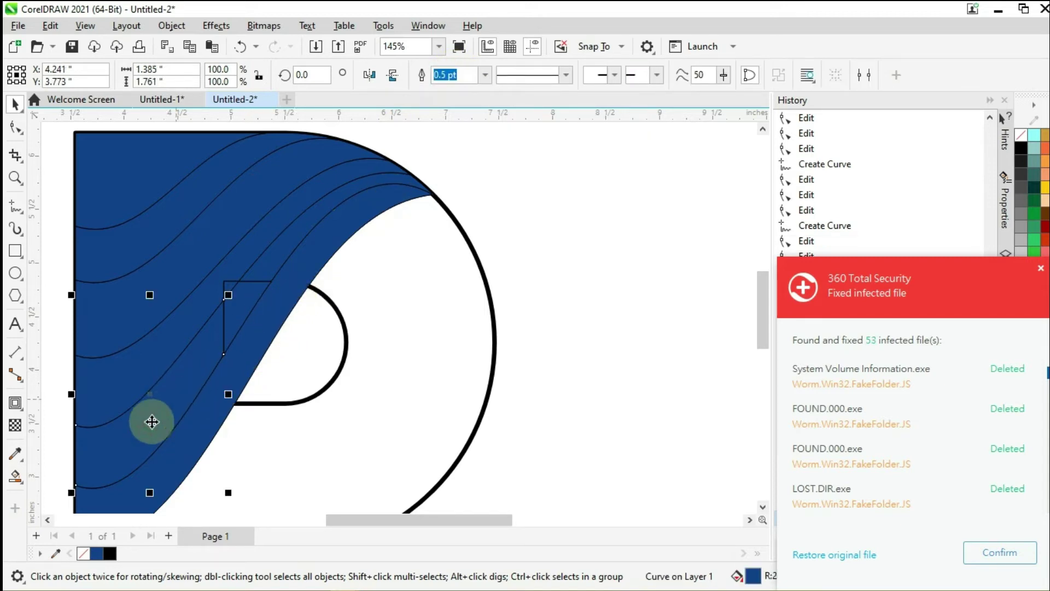
{"action": "left_click", "coordinate": [251, 294], "text": "shift"}
{"action": "left_click", "coordinate": [282, 251], "text": "shift"}
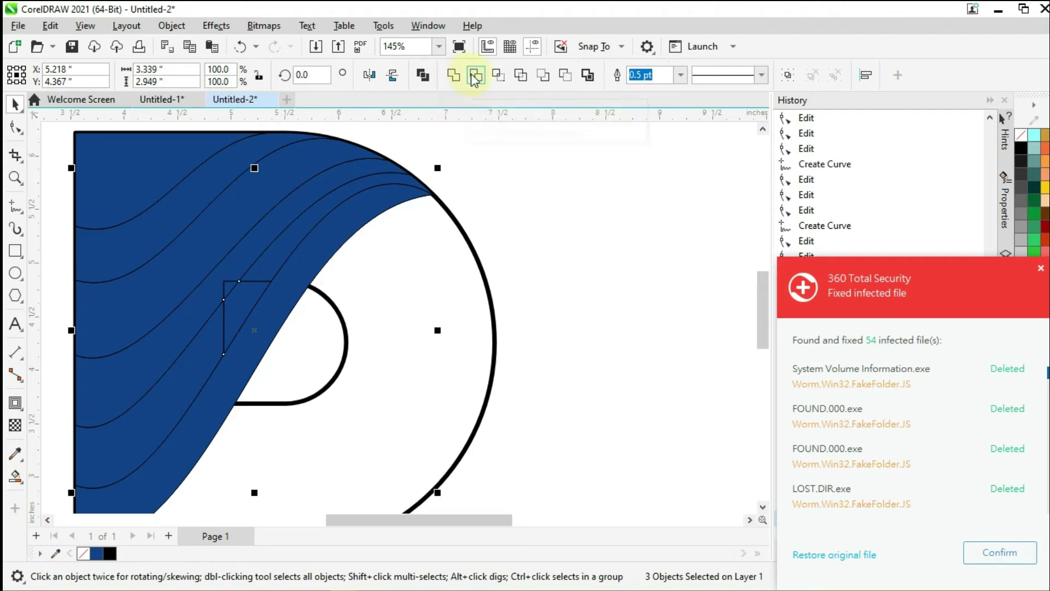
{"action": "left_click", "coordinate": [455, 76]}
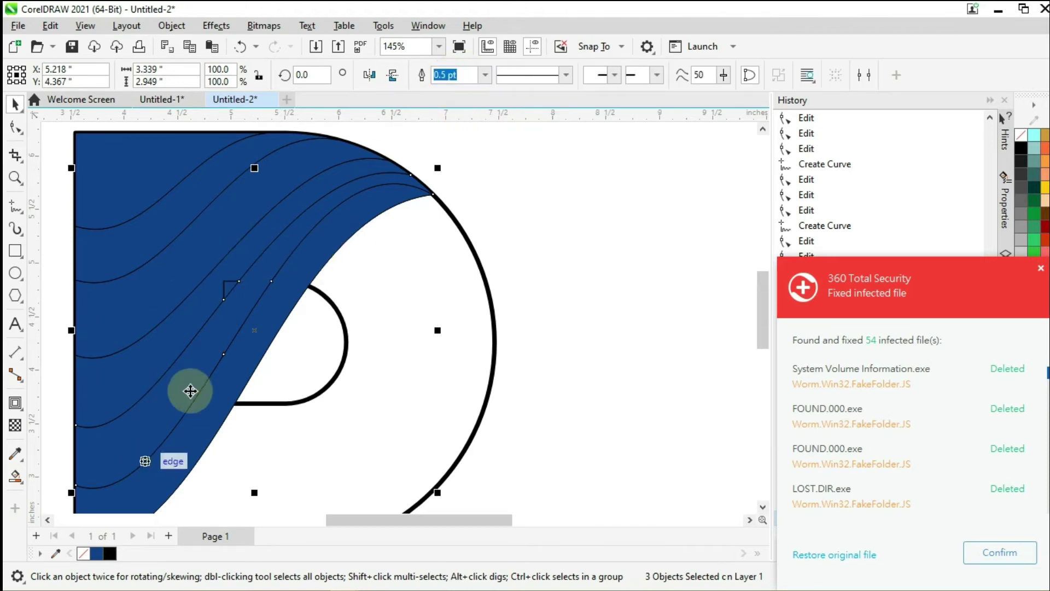
{"action": "left_click", "coordinate": [573, 295]}
Step: Weld the small triangle at the cutout's corner to the third band, between the third and fourth curves
{"action": "left_click", "coordinate": [124, 370]}
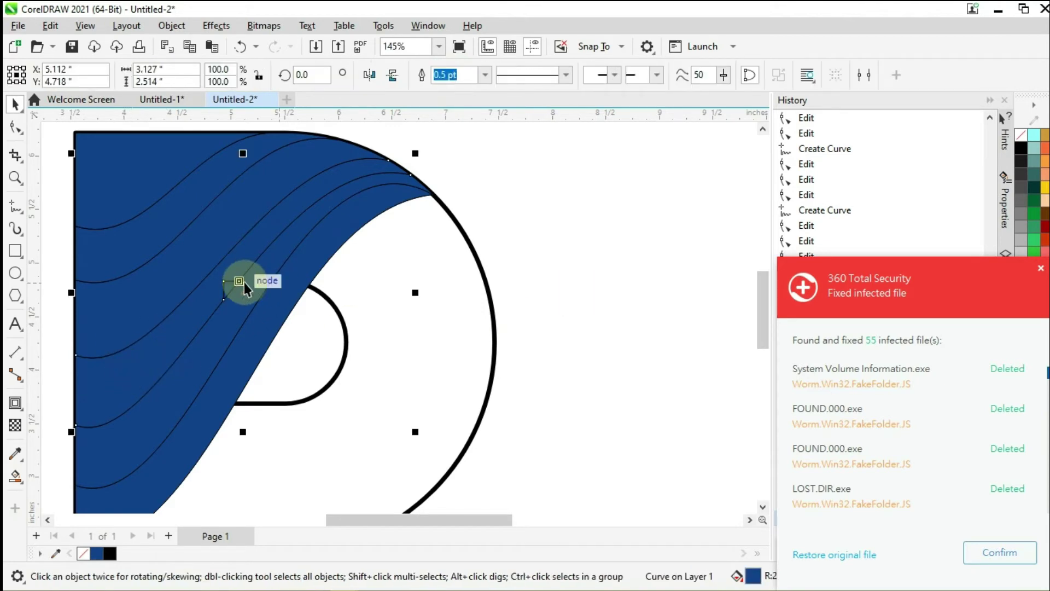
{"action": "left_click", "coordinate": [640, 249]}
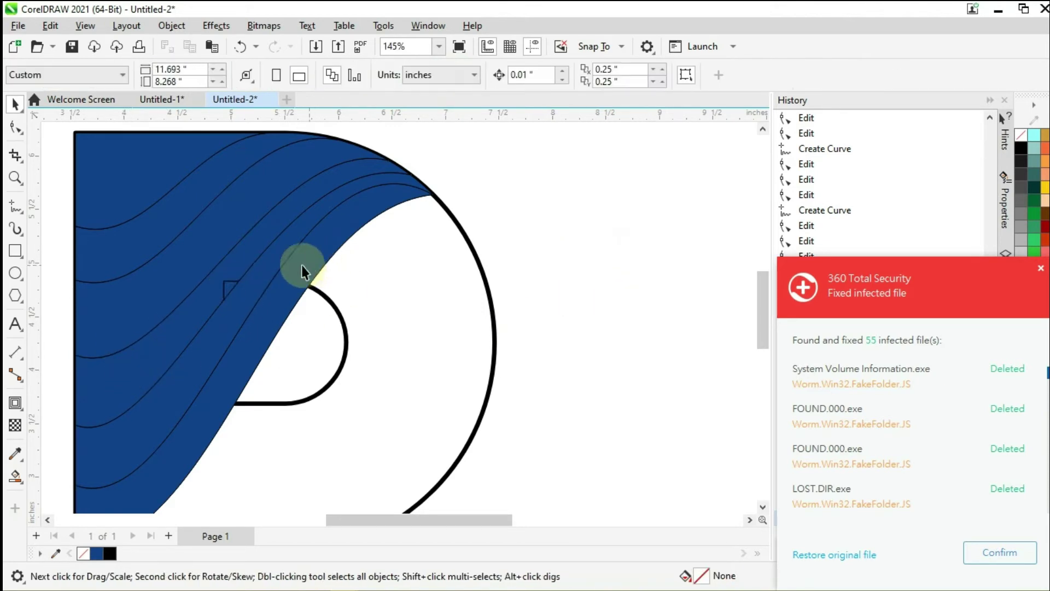
{"action": "left_click", "coordinate": [233, 284]}
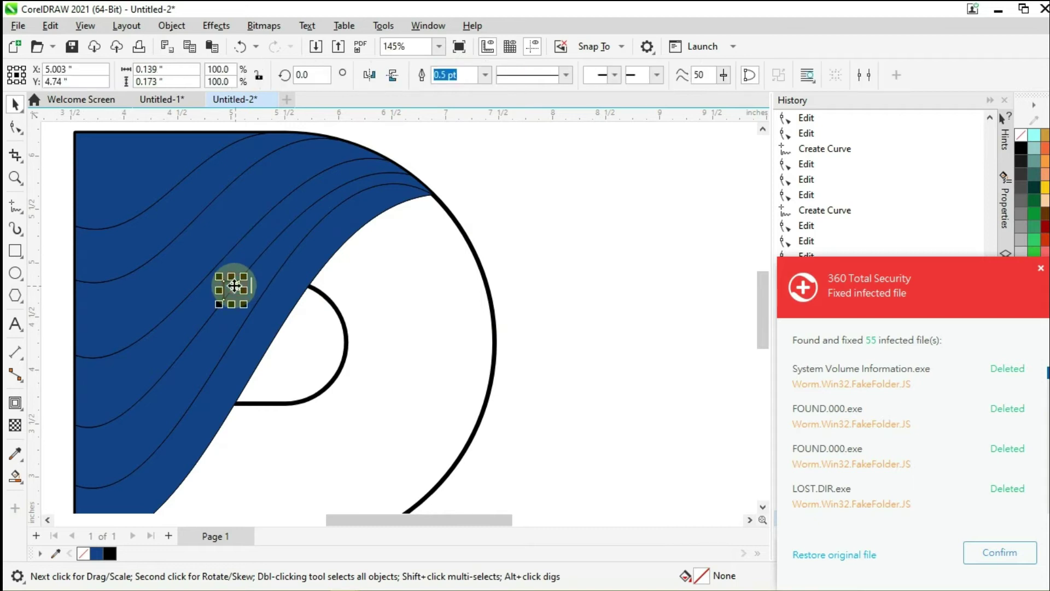
{"action": "left_click", "coordinate": [267, 235], "text": "shift"}
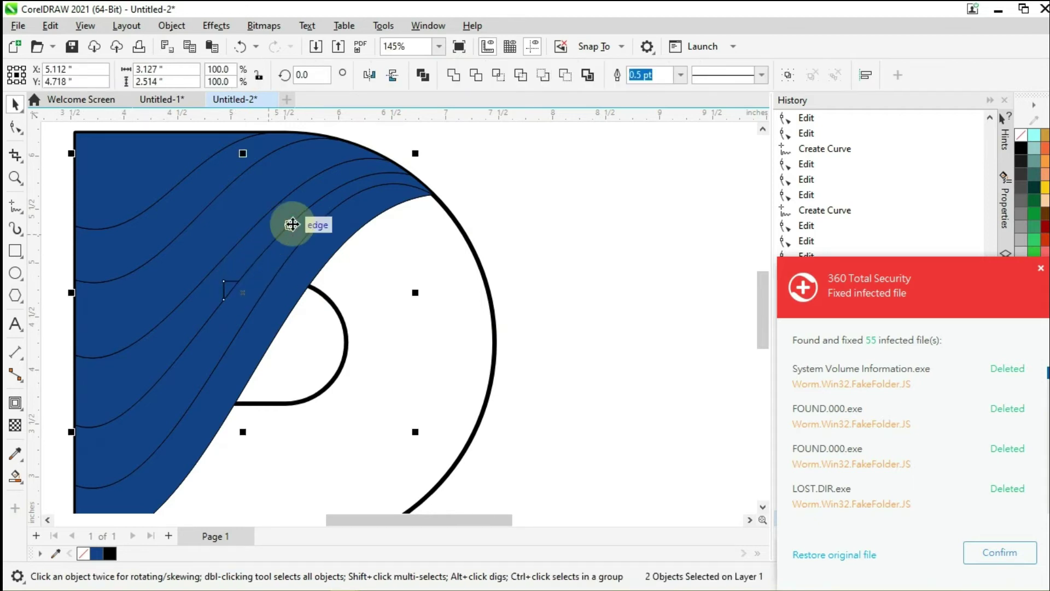
{"action": "left_click", "coordinate": [454, 75]}
{"action": "scroll", "coordinate": [352, 246], "scroll_direction": "down", "scroll_amount": 1}
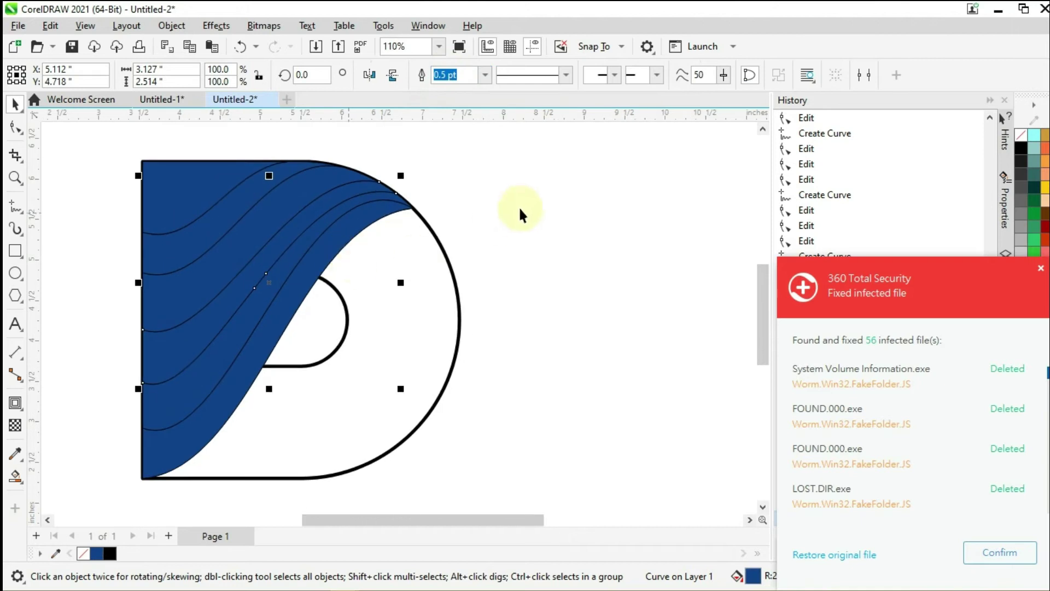
{"action": "left_click", "coordinate": [520, 209]}
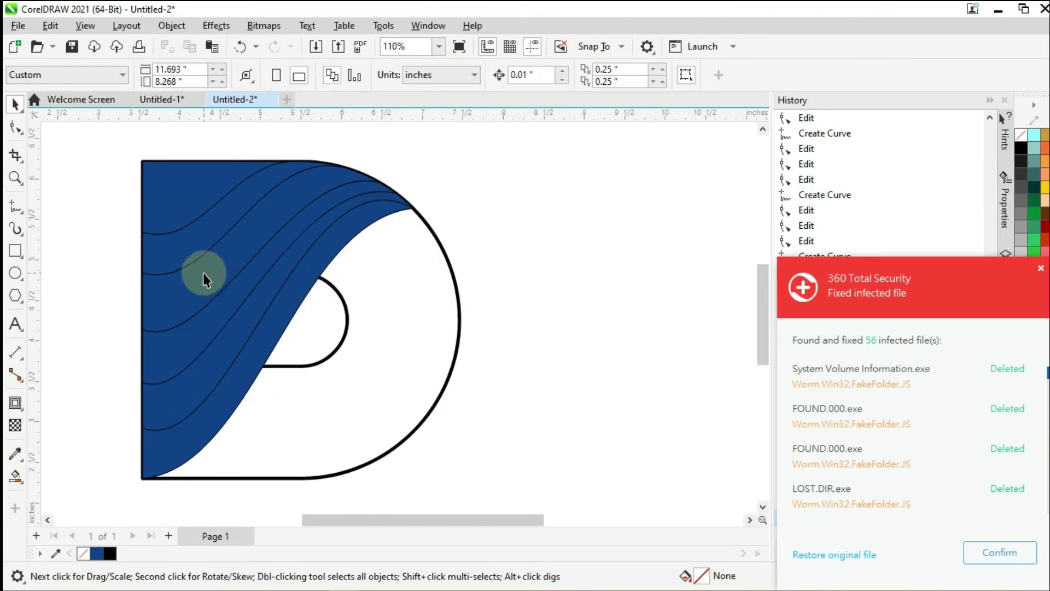
{"action": "scroll", "coordinate": [203, 273], "scroll_direction": "down", "scroll_amount": 1}
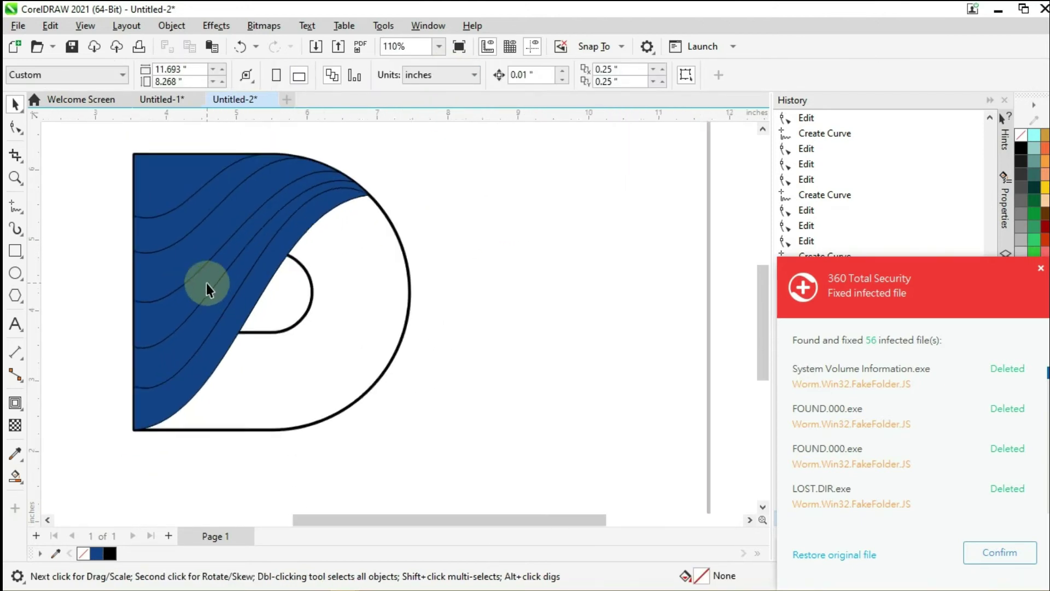
{"action": "scroll", "coordinate": [206, 282], "scroll_direction": "down", "scroll_amount": 2}
{"action": "scroll", "coordinate": [191, 350], "scroll_direction": "up", "scroll_amount": 3}
{"action": "scroll", "coordinate": [191, 347], "scroll_direction": "up", "scroll_amount": 1}
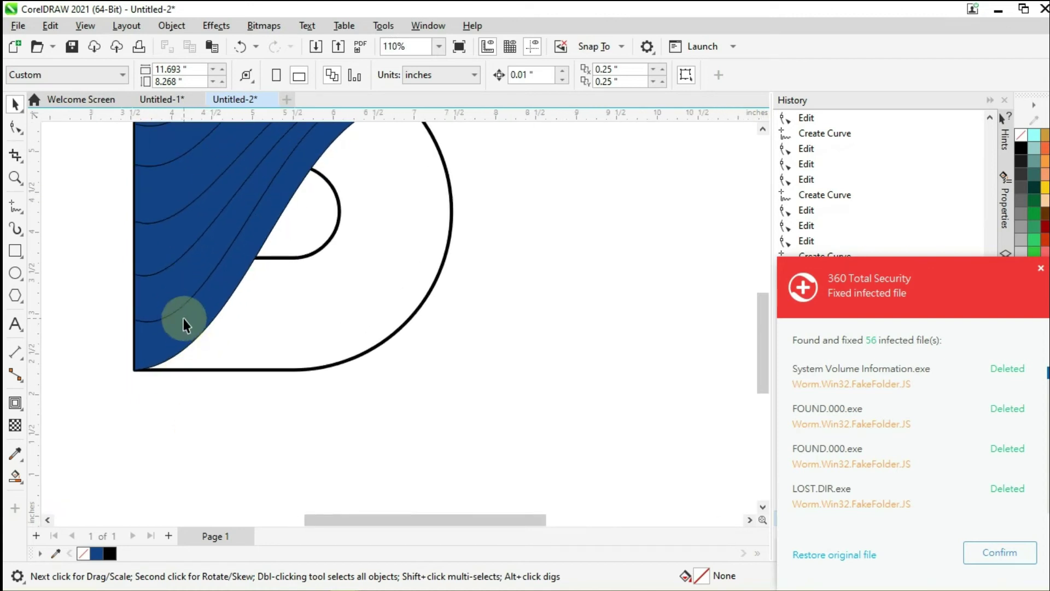
{"action": "left_click", "coordinate": [182, 326]}
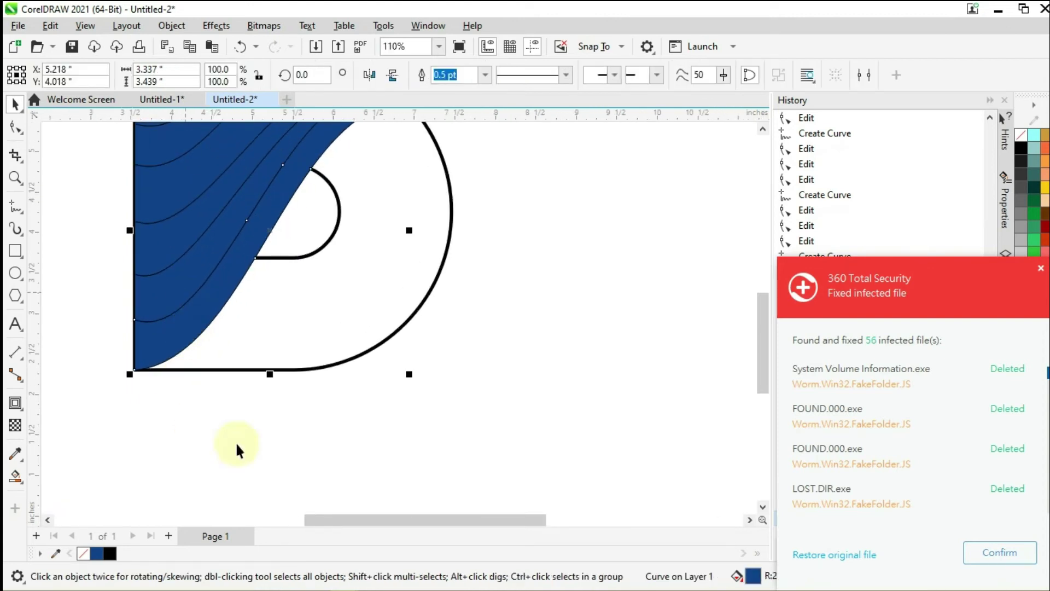
{"action": "left_click", "coordinate": [302, 364]}
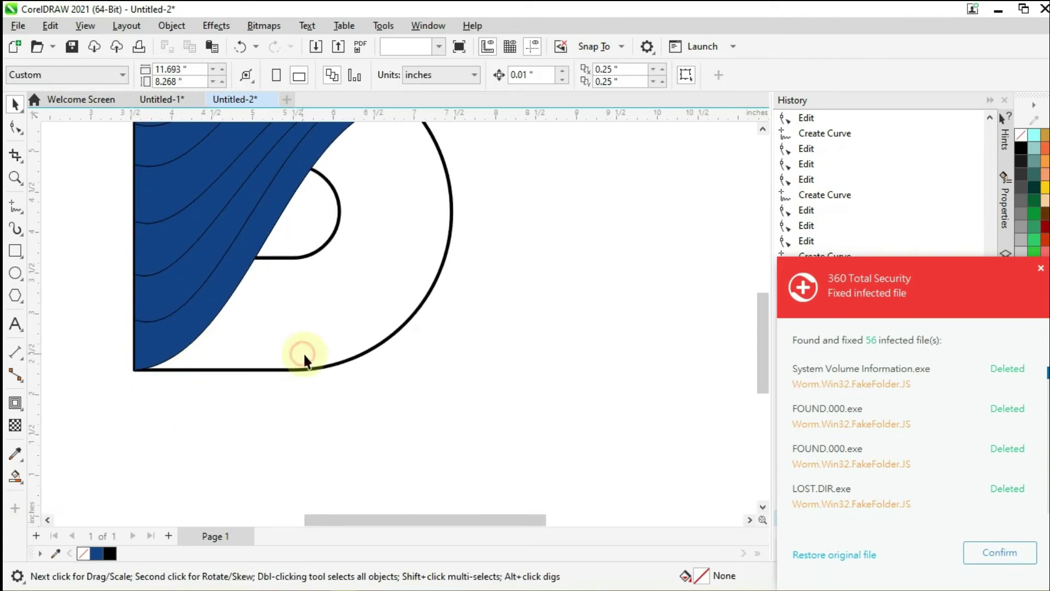
Step: Select the six blue shapes together with the D outline and move them about 5 inches to the right, off the dividing curves
{"action": "left_click", "coordinate": [227, 310]}
{"action": "left_click", "coordinate": [212, 301]}
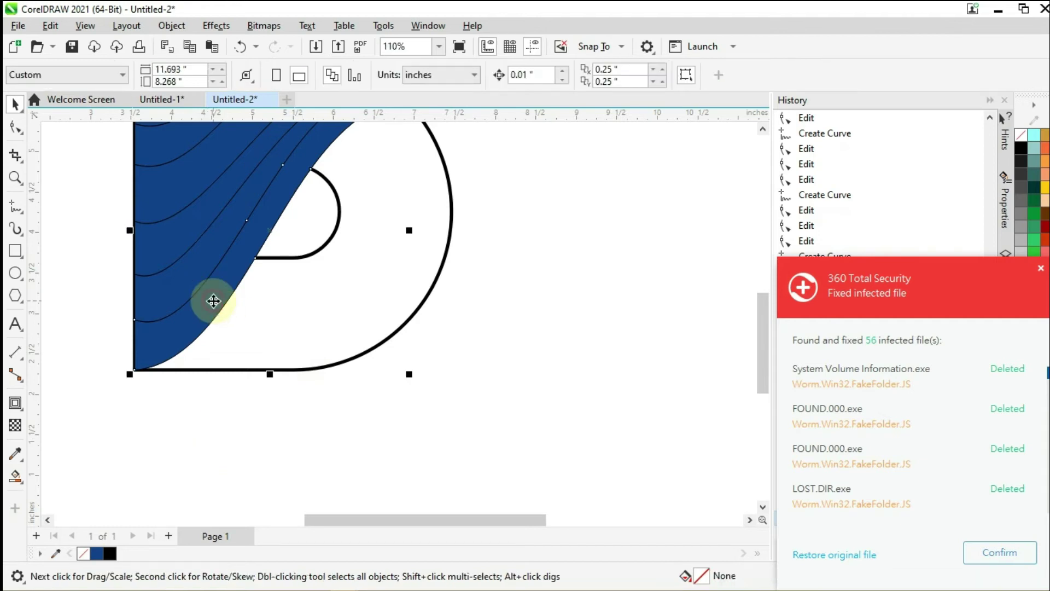
{"action": "left_click", "coordinate": [187, 271], "text": "shift"}
{"action": "left_click", "coordinate": [181, 225], "text": "shift"}
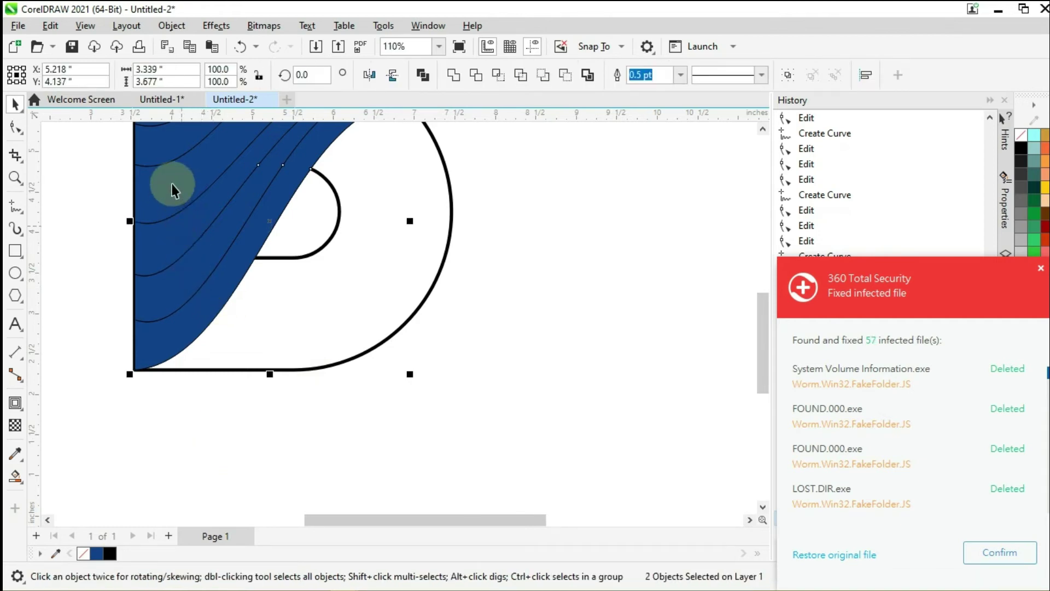
{"action": "left_click", "coordinate": [171, 180], "text": "shift"}
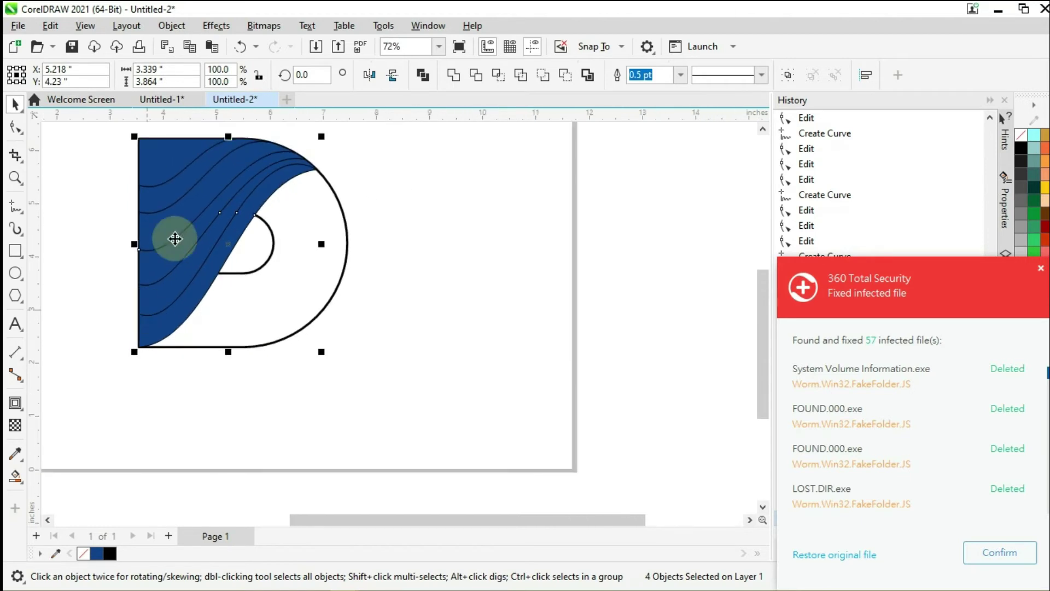
{"action": "scroll", "coordinate": [173, 234], "scroll_direction": "down", "scroll_amount": 1}
{"action": "left_click", "coordinate": [165, 198], "text": "shift"}
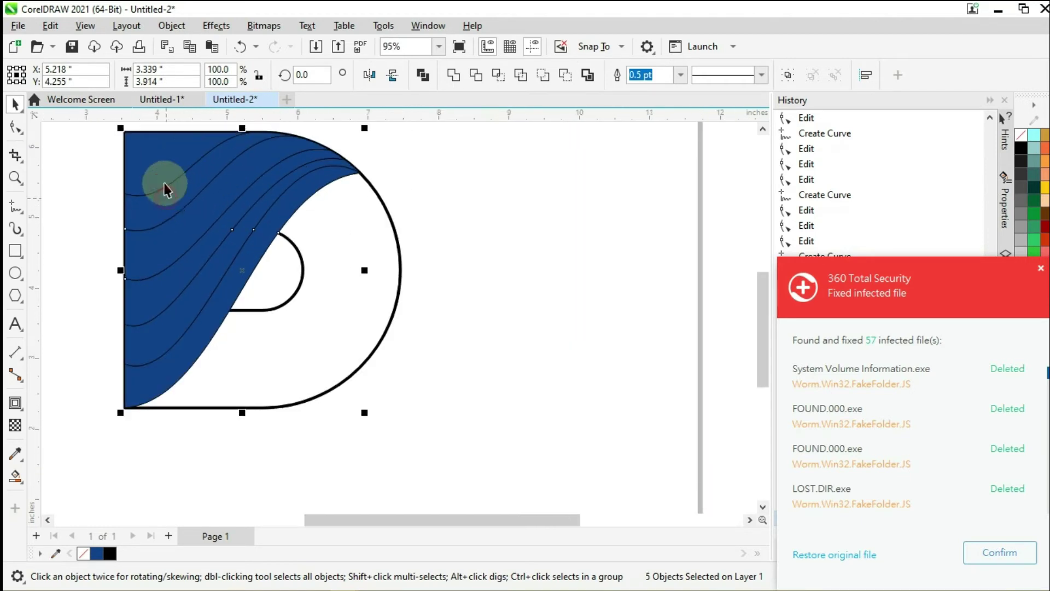
{"action": "left_click", "coordinate": [164, 272], "text": "shift"}
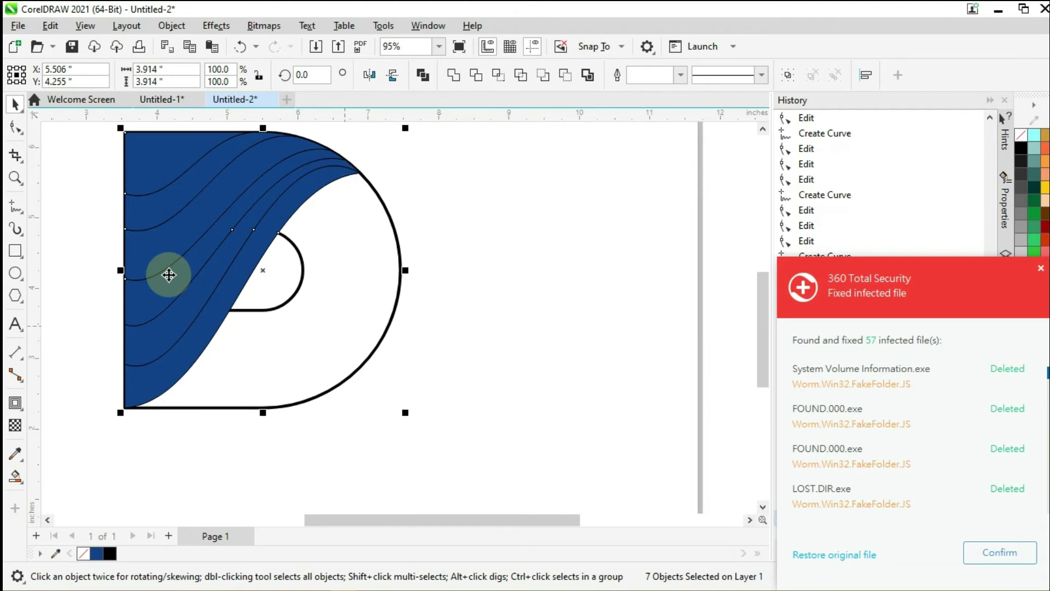
{"action": "scroll", "coordinate": [164, 272], "scroll_direction": "down", "scroll_amount": 1}
{"action": "left_click_drag", "start_coordinate": [234, 274], "coordinate": [505, 310]}
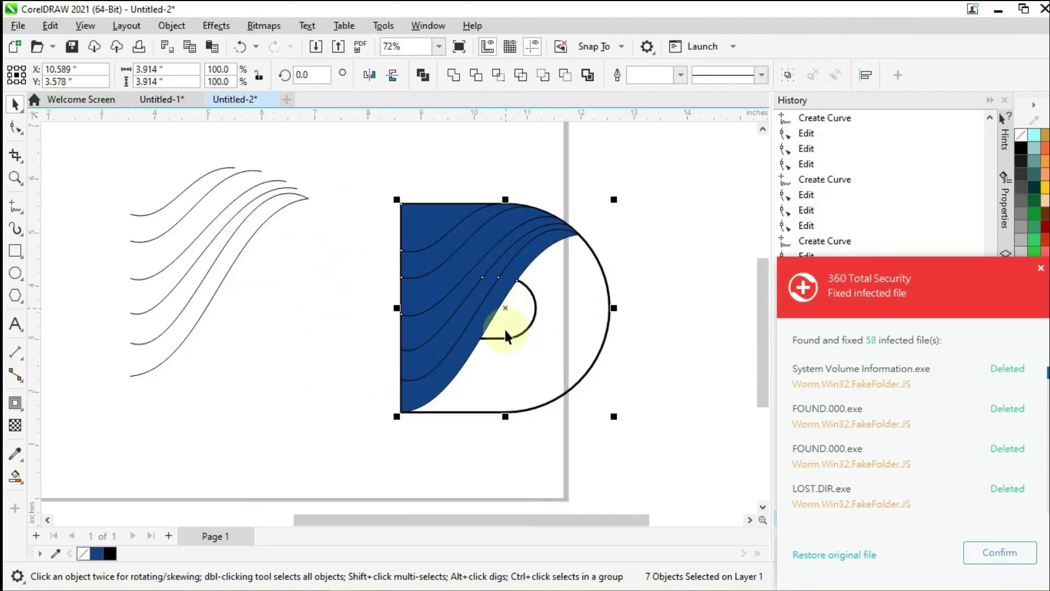
Step: Delete the six leftover S-curves that were used to divide the D
{"action": "left_click_drag", "start_coordinate": [257, 410], "coordinate": [325, 474]}
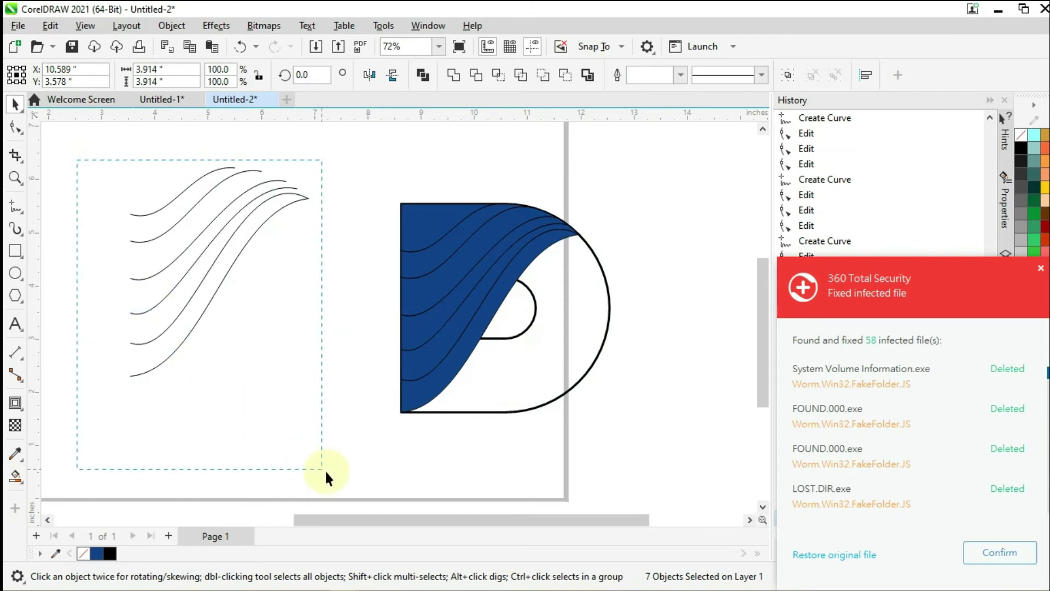
{"action": "right_click", "coordinate": [241, 250]}
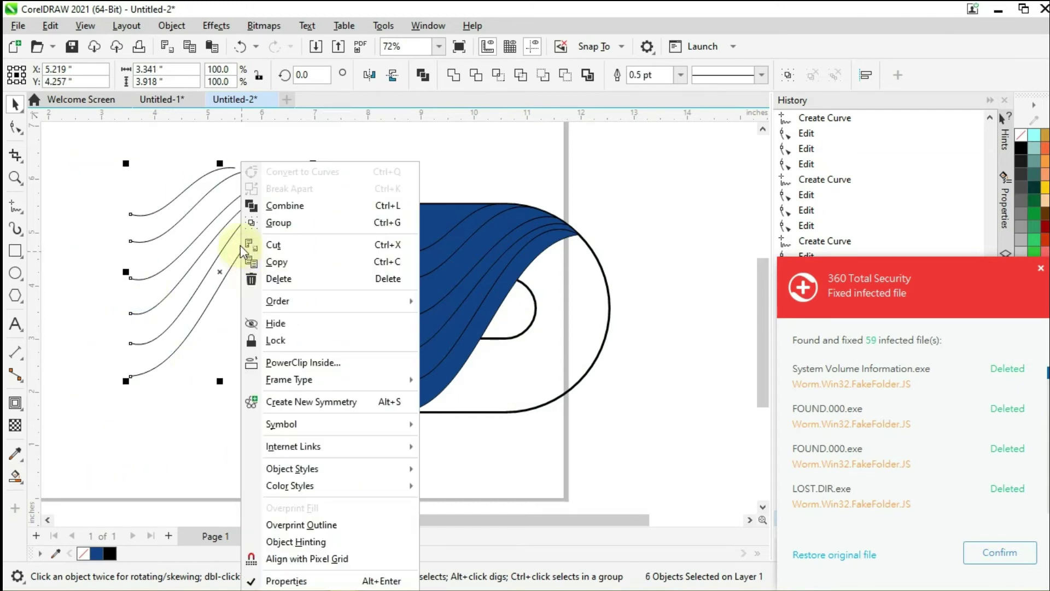
{"action": "left_click", "coordinate": [294, 278]}
Step: Move the whole D artwork back to the left so that it lies within the page
{"action": "left_click_drag", "start_coordinate": [344, 164], "coordinate": [675, 469]}
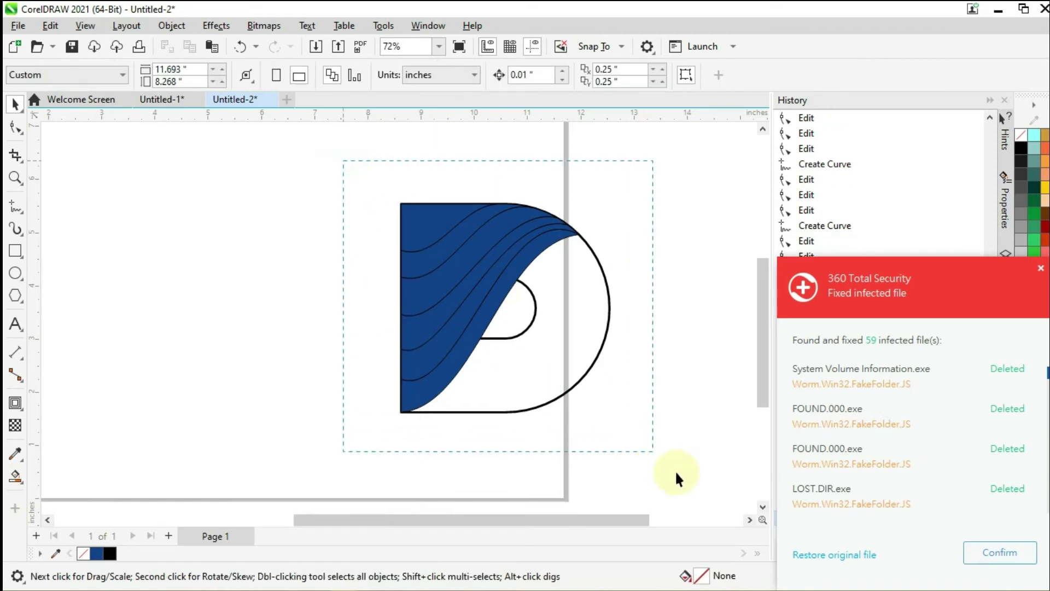
{"action": "left_click_drag", "start_coordinate": [547, 317], "coordinate": [343, 305]}
{"action": "left_click", "coordinate": [429, 277]}
Step: Apply a linear fountain fill to the lowest blue band, running from its upper-right tip to the D's lower-left corner
{"action": "scroll", "coordinate": [253, 244], "scroll_direction": "up", "scroll_amount": 3}
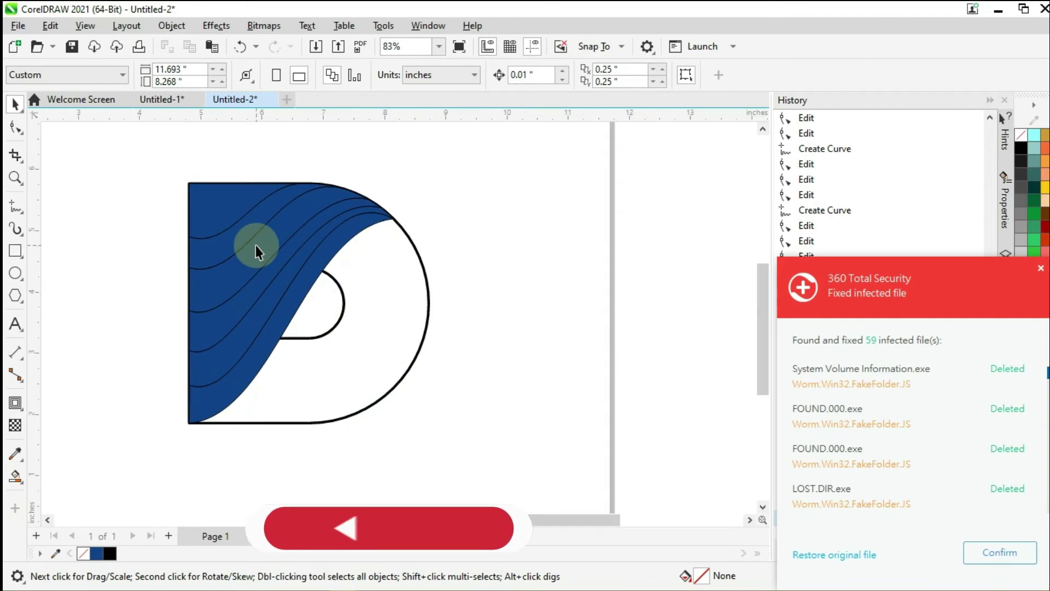
{"action": "scroll", "coordinate": [259, 328], "scroll_direction": "down", "scroll_amount": 2}
{"action": "left_click", "coordinate": [253, 404]}
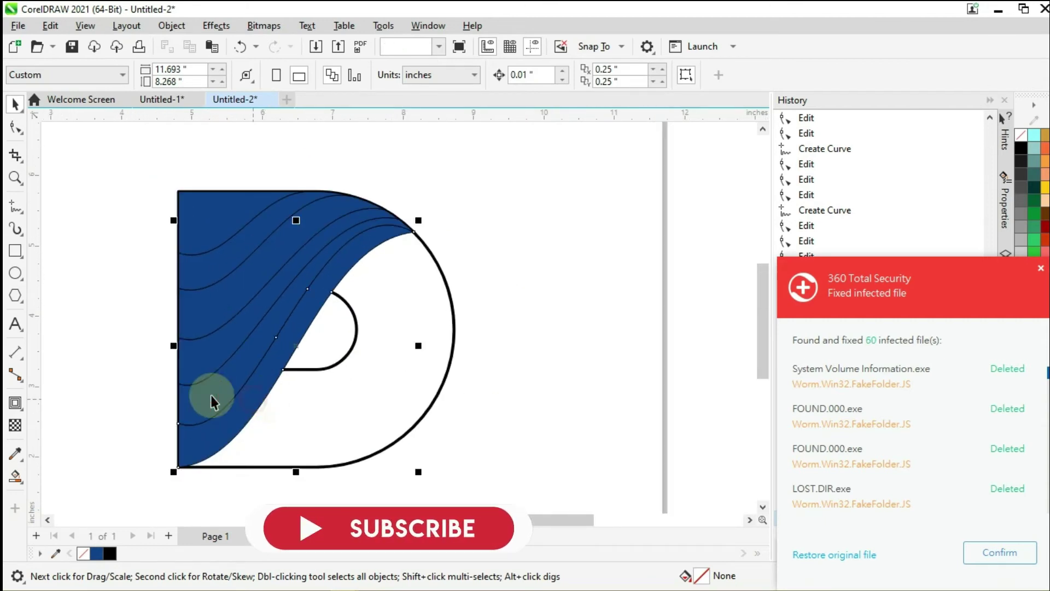
{"action": "left_click", "coordinate": [13, 481]}
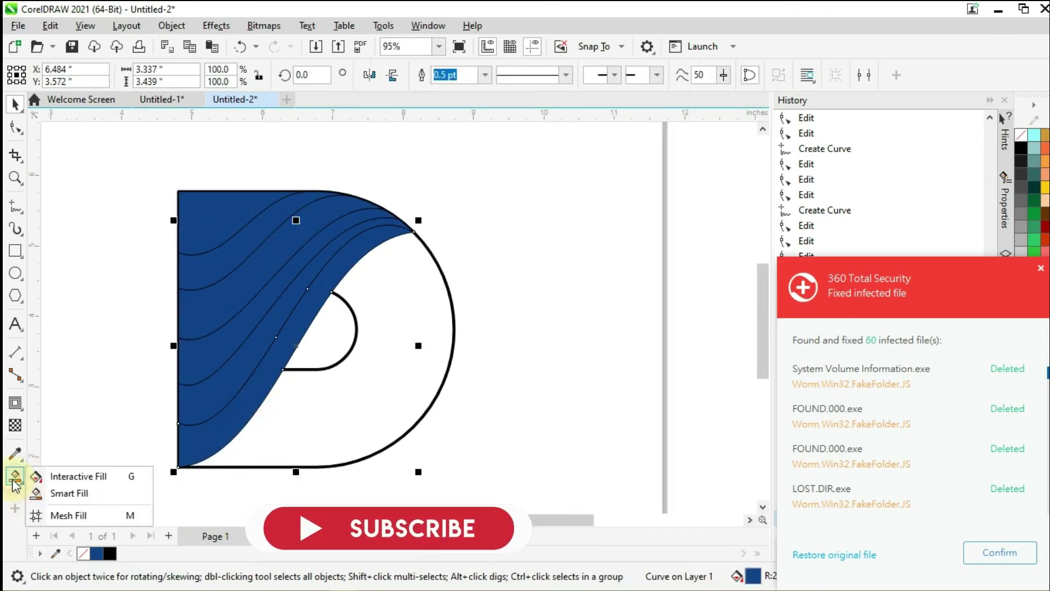
{"action": "left_click", "coordinate": [64, 479]}
{"action": "left_click_drag", "start_coordinate": [401, 237], "coordinate": [172, 474]}
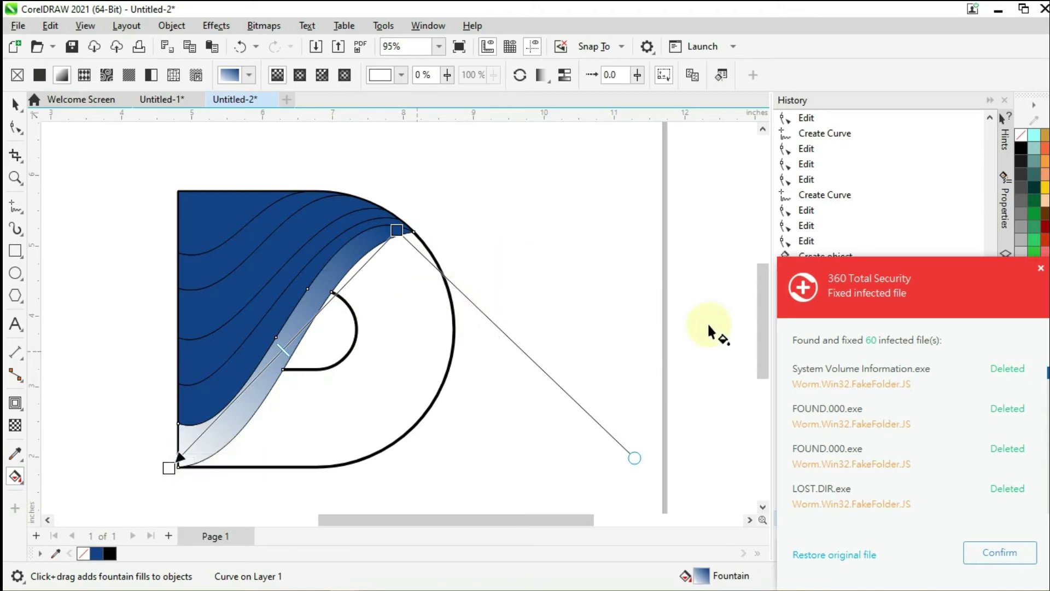
Step: Dismiss the antivirus notifications covering the colour palette
{"action": "left_click", "coordinate": [1041, 270]}
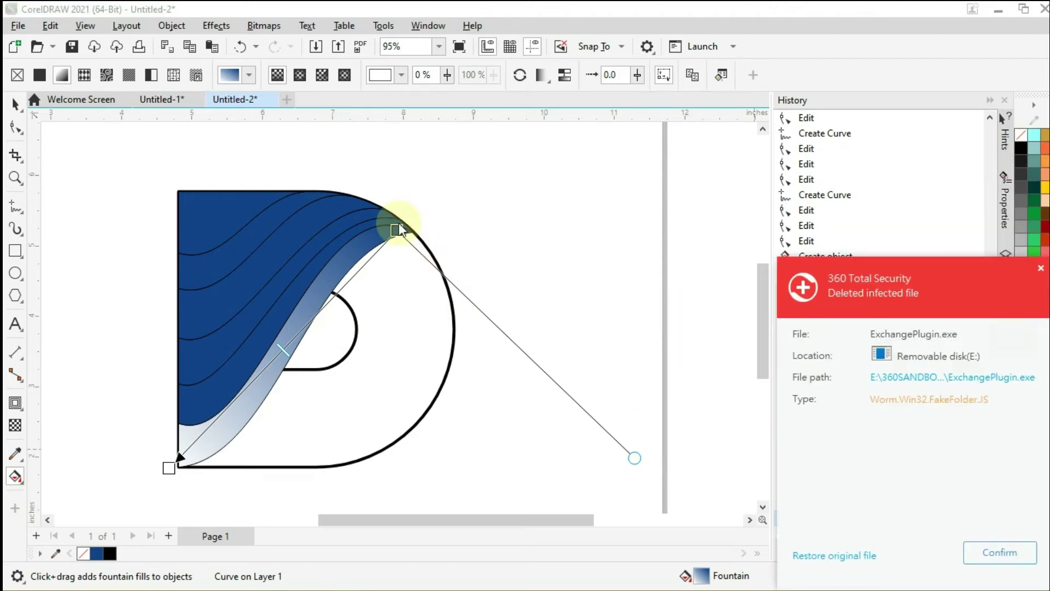
{"action": "left_click", "coordinate": [1041, 272]}
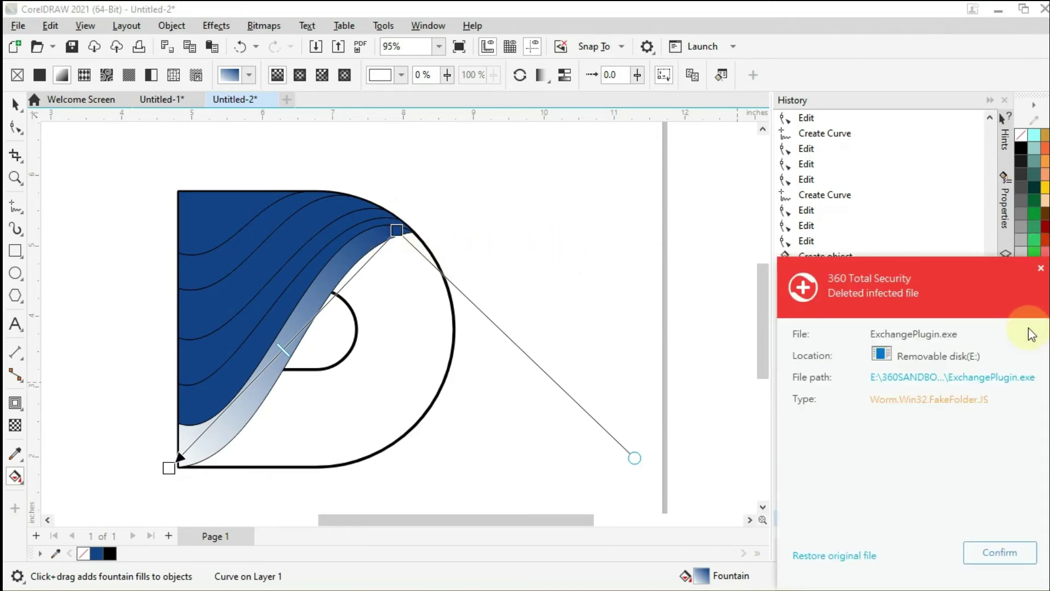
{"action": "left_click", "coordinate": [1041, 269]}
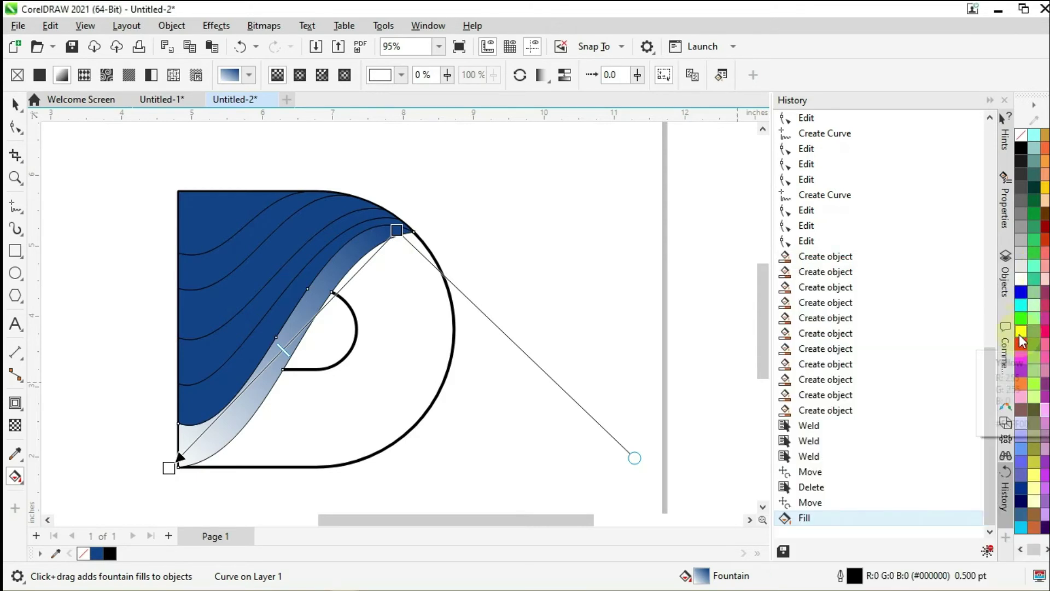
Step: Colour the lowest band's gradient yellow at its upper-right end and black at its lower-left end
{"action": "left_click_drag", "start_coordinate": [1019, 336], "coordinate": [397, 237]}
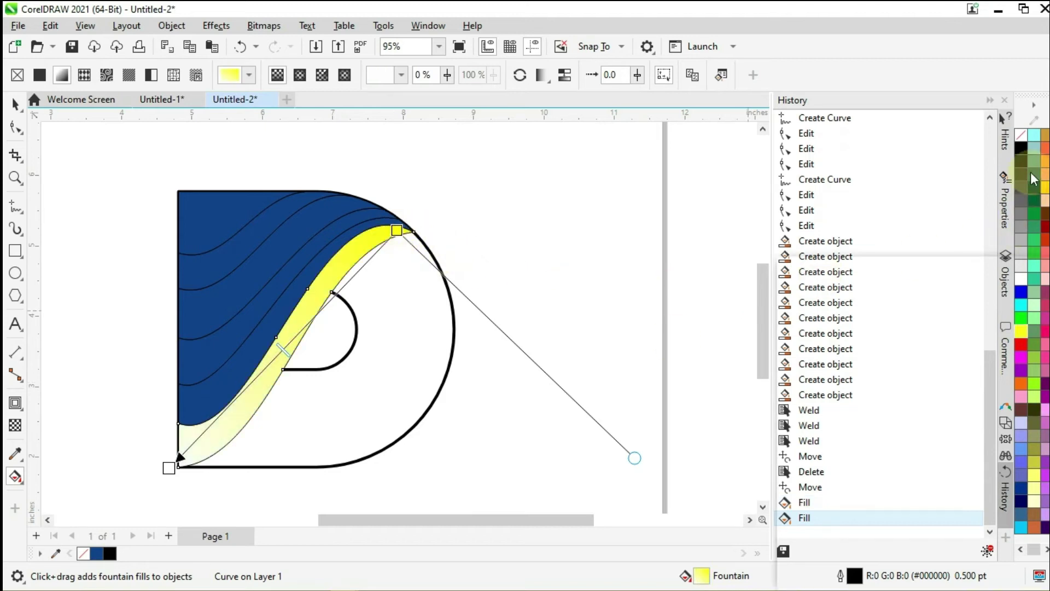
{"action": "left_click_drag", "start_coordinate": [1019, 150], "coordinate": [401, 318]}
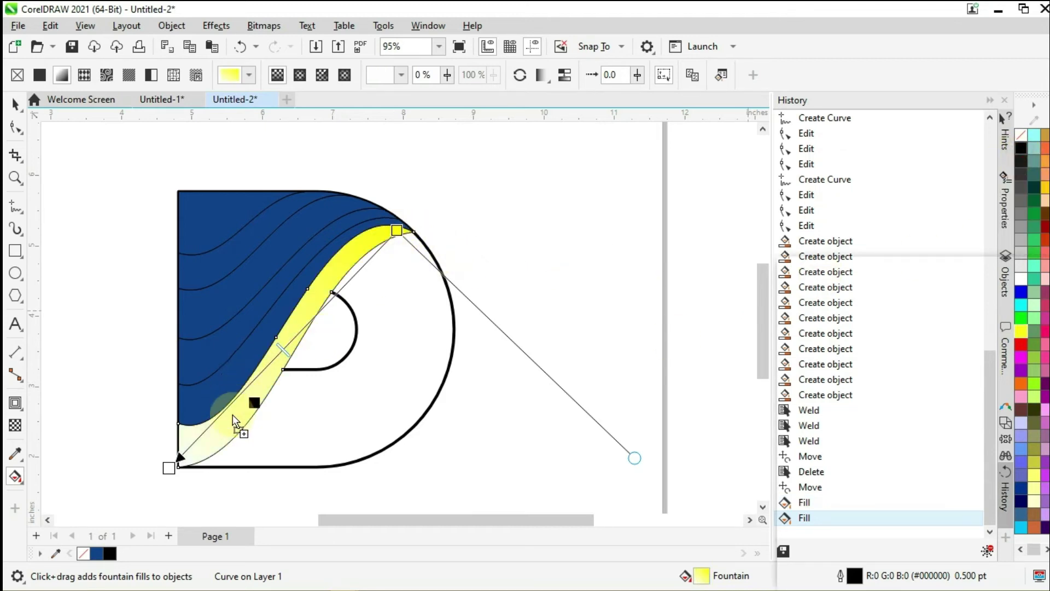
{"action": "left_click_drag", "start_coordinate": [189, 458], "coordinate": [167, 470]}
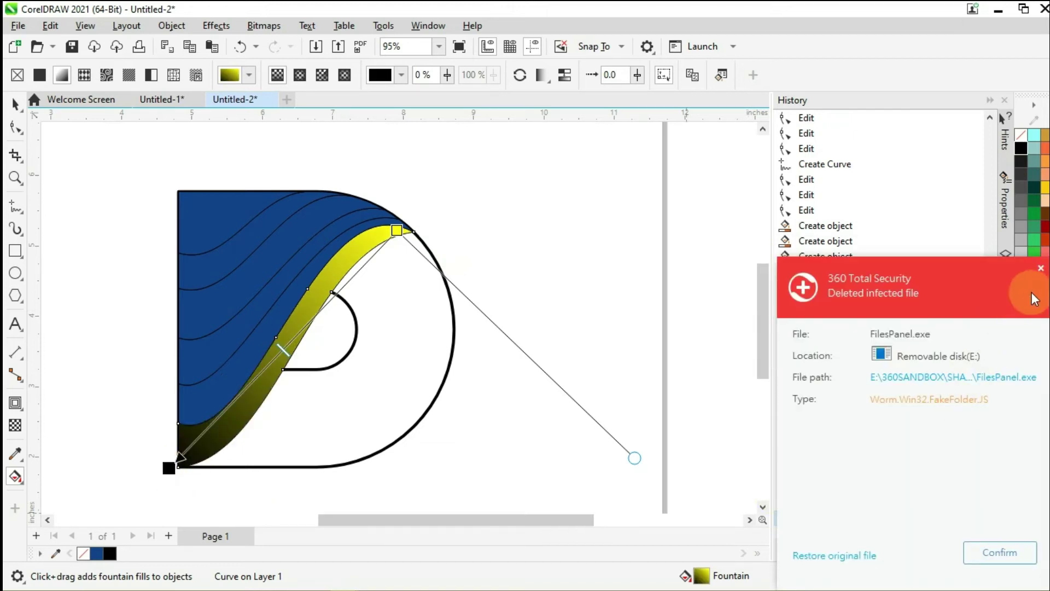
{"action": "left_click", "coordinate": [1041, 270]}
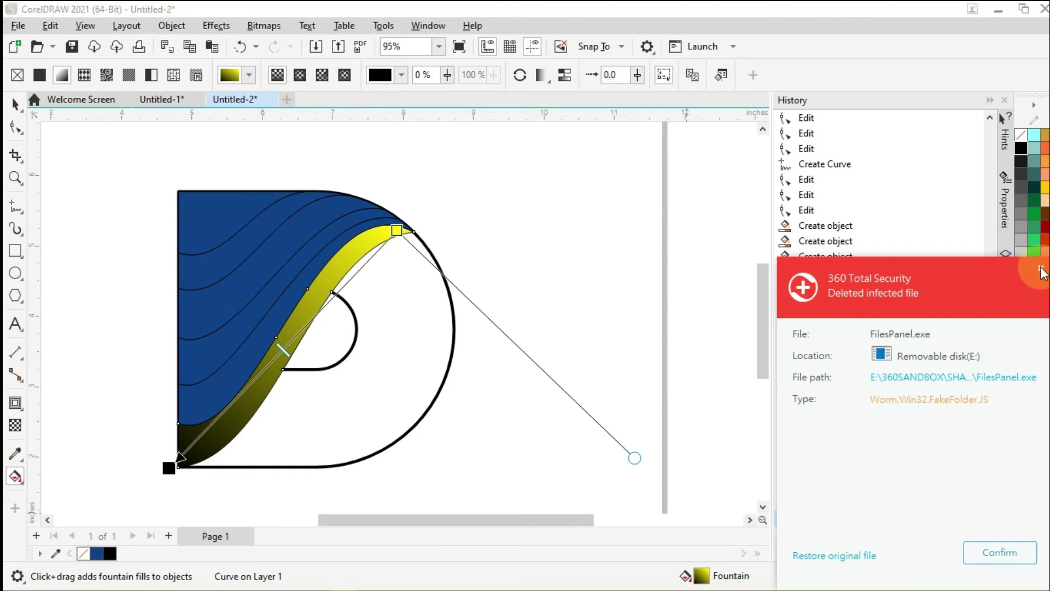
{"action": "left_click", "coordinate": [1035, 272]}
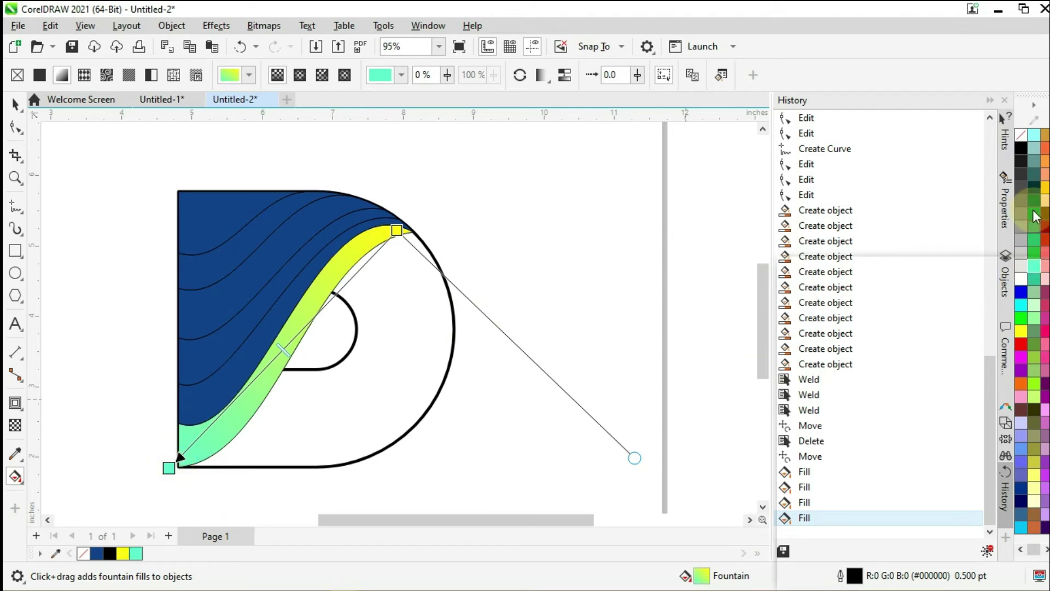
{"action": "left_click_drag", "start_coordinate": [1024, 149], "coordinate": [225, 438]}
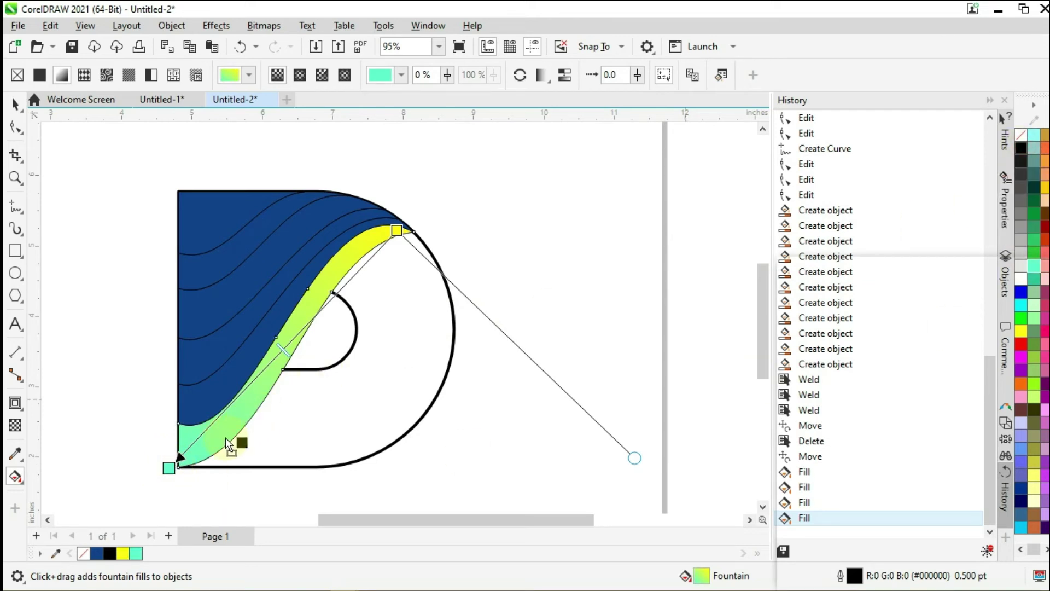
{"action": "left_click_drag", "start_coordinate": [169, 471], "coordinate": [170, 470]}
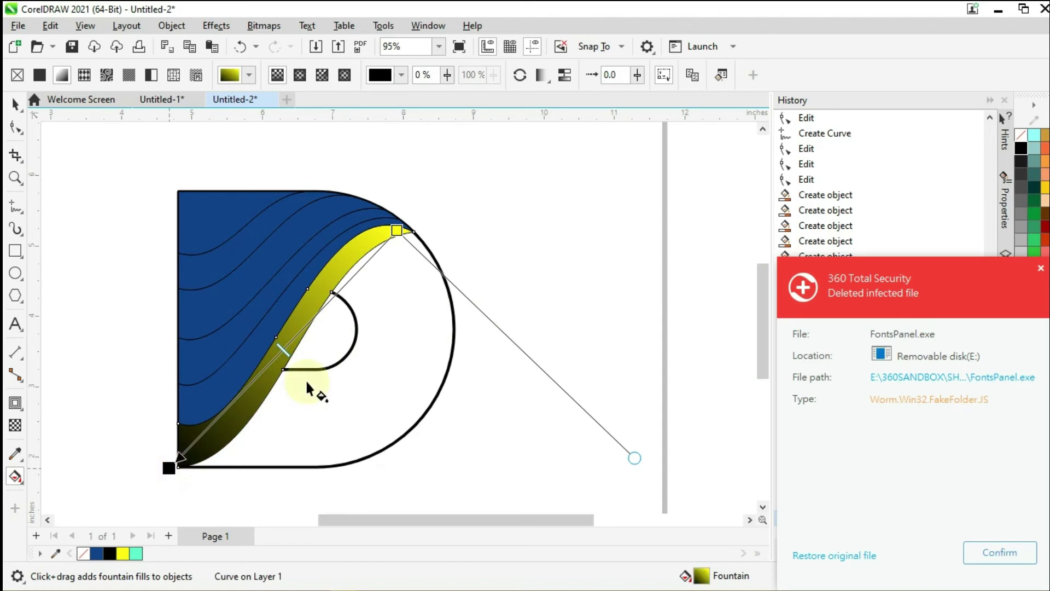
Step: Shift the lowest band's gradient midpoint toward the black end, tilt its skew handle upward, and extend the yellow end beyond the tip
{"action": "left_click_drag", "start_coordinate": [284, 347], "coordinate": [253, 379]}
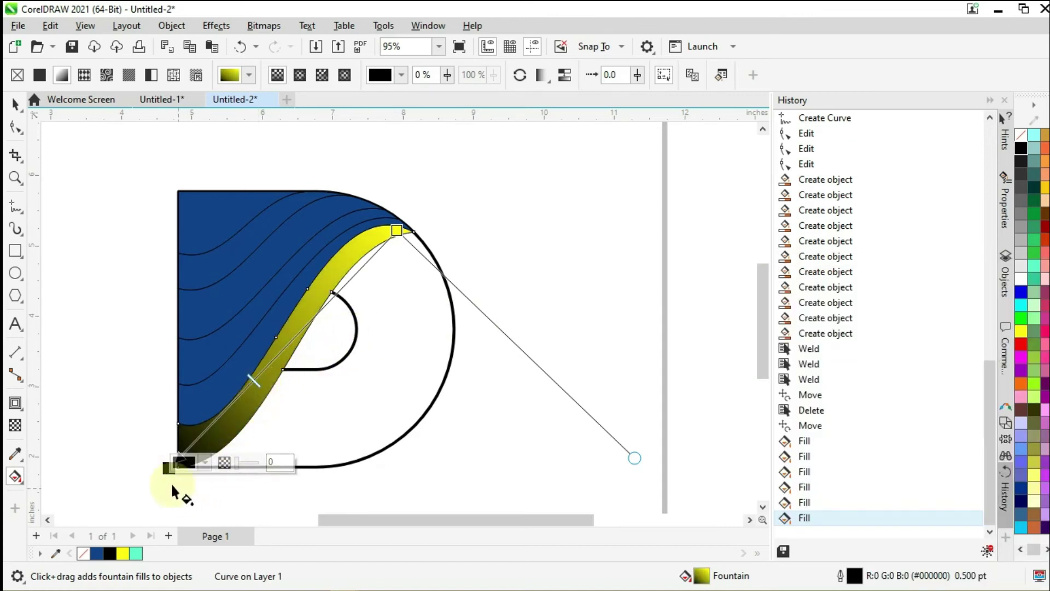
{"action": "left_click_drag", "start_coordinate": [166, 470], "coordinate": [162, 460]}
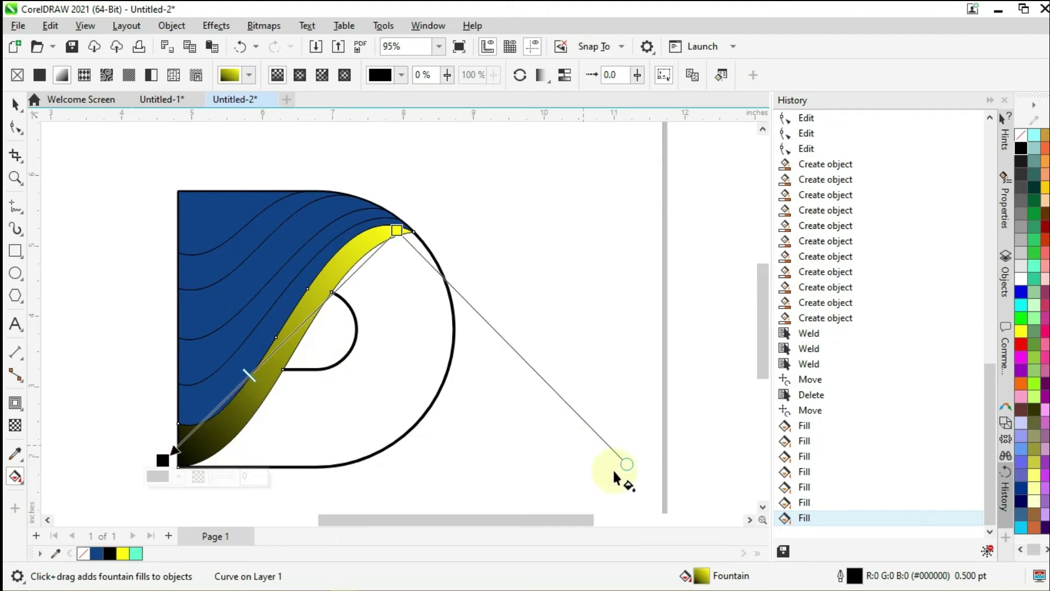
{"action": "left_click_drag", "start_coordinate": [627, 465], "coordinate": [651, 169]}
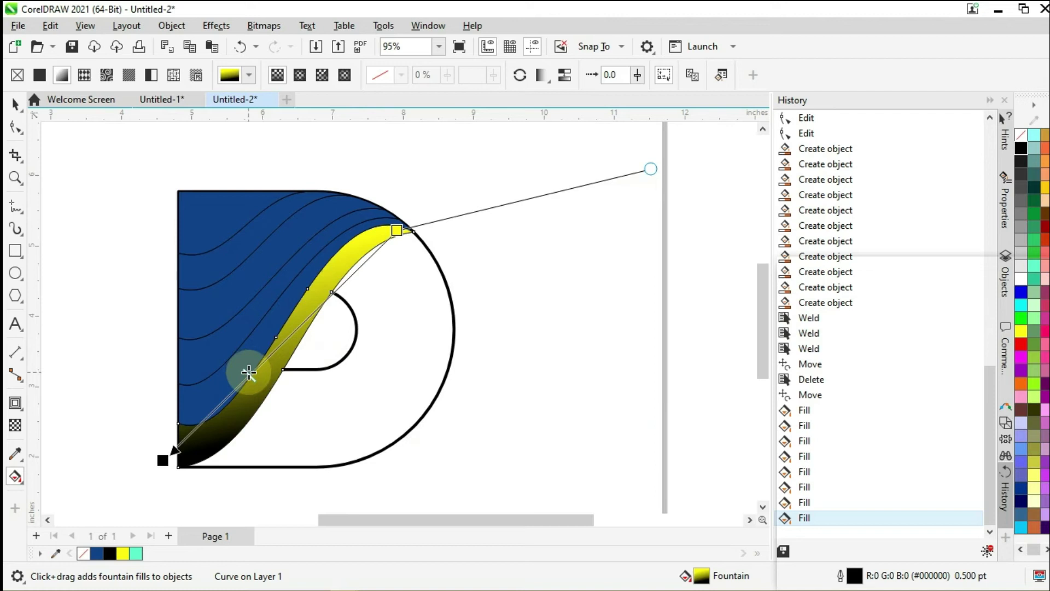
{"action": "left_click_drag", "start_coordinate": [249, 372], "coordinate": [225, 399]}
{"action": "scroll", "coordinate": [183, 472], "scroll_direction": "up", "scroll_amount": 1}
{"action": "mouse_move", "coordinate": [169, 462]}
{"action": "left_mouse_down"}
{"action": "mouse_move", "coordinate": [159, 452]}
{"action": "mouse_move", "coordinate": [170, 466]}
{"action": "left_mouse_up"}
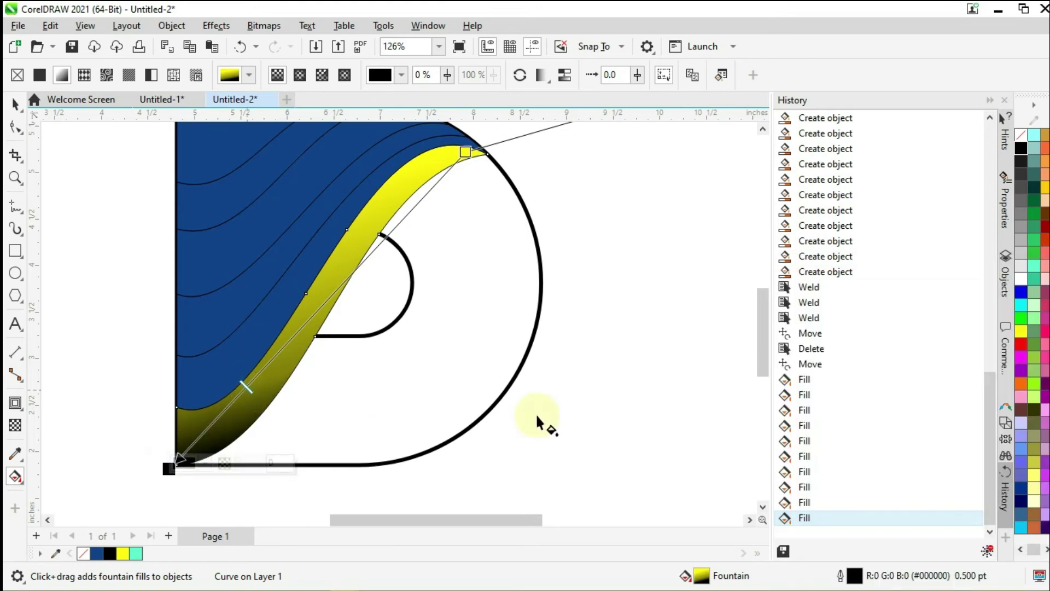
{"action": "scroll", "coordinate": [492, 165], "scroll_direction": "down", "scroll_amount": 1}
{"action": "scroll", "coordinate": [476, 216], "scroll_direction": "up", "scroll_amount": 1}
{"action": "left_click_drag", "start_coordinate": [425, 228], "coordinate": [475, 209]}
Step: Copy the yellow-to-black fountain fill from the lowest band to the blue band directly above it
{"action": "left_click", "coordinate": [234, 400]}
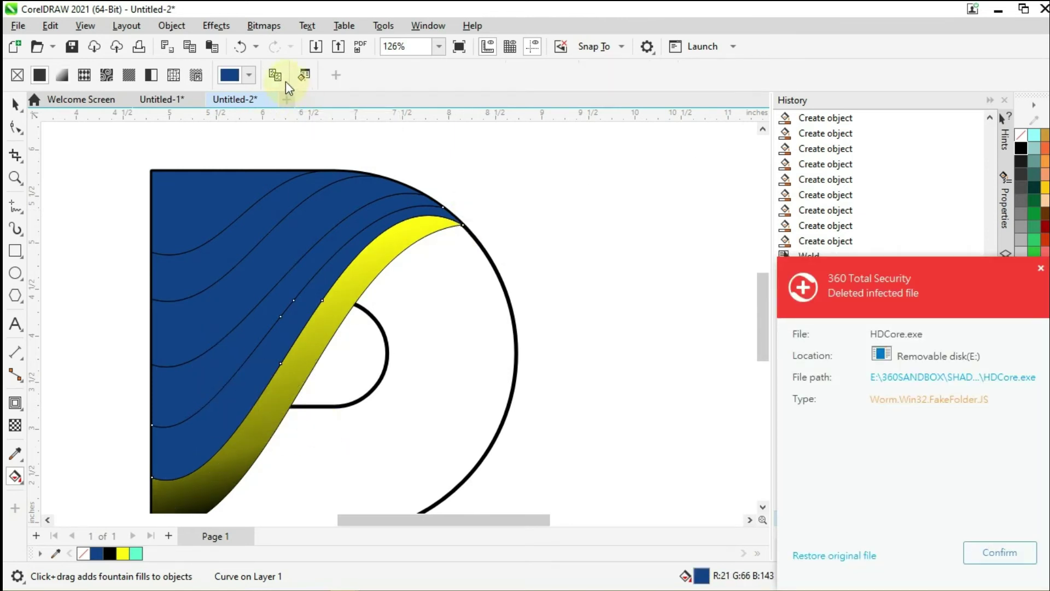
{"action": "left_click", "coordinate": [275, 77]}
{"action": "left_click", "coordinate": [329, 328]}
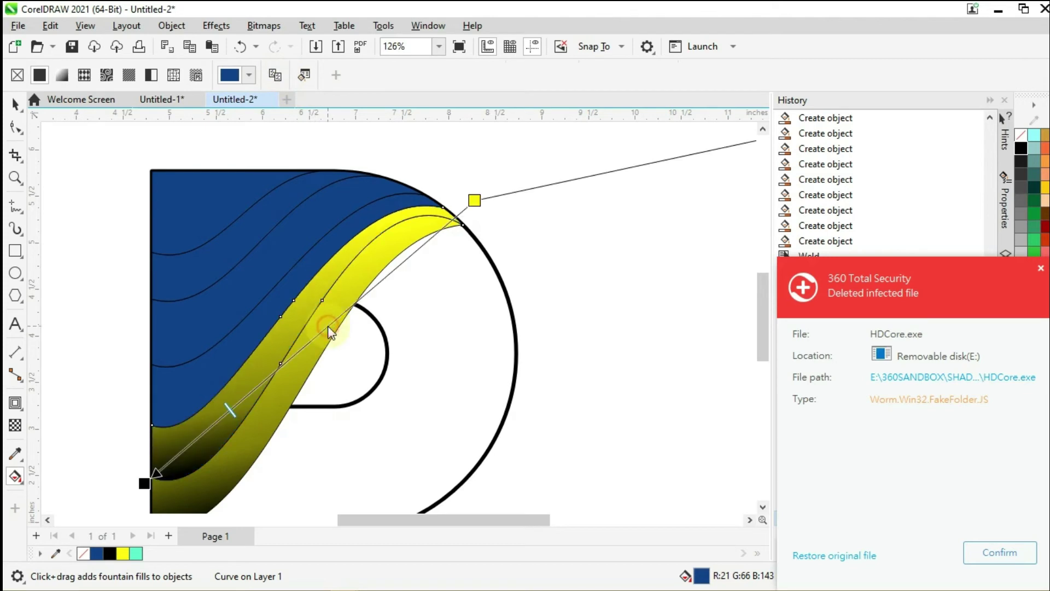
{"action": "left_click", "coordinate": [1039, 270]}
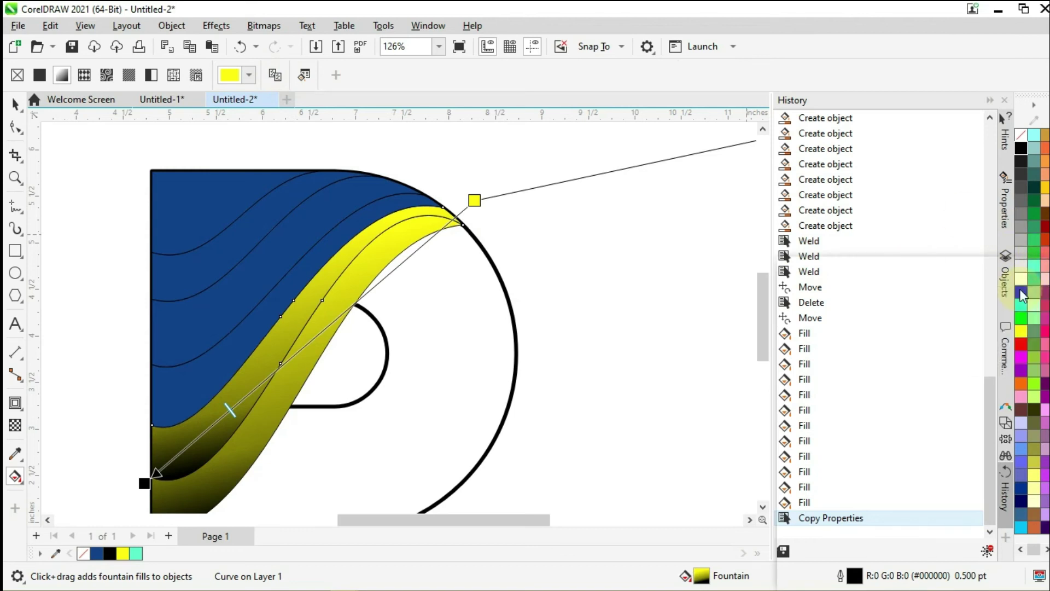
Step: Dismiss the antivirus notification covering the drawing
{"action": "left_click_drag", "start_coordinate": [1020, 292], "coordinate": [597, 260]}
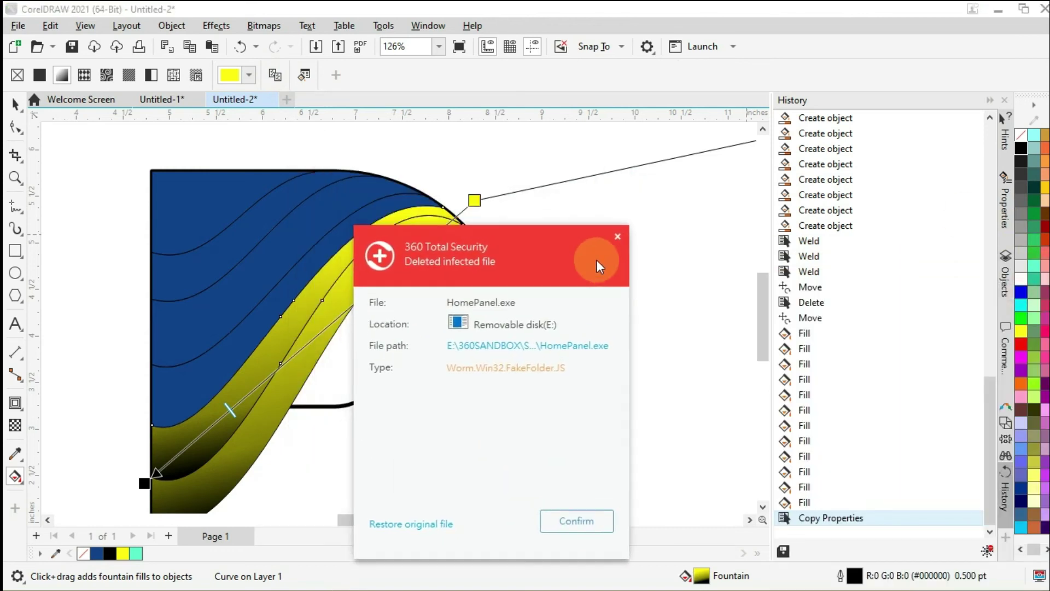
{"action": "left_click", "coordinate": [618, 238]}
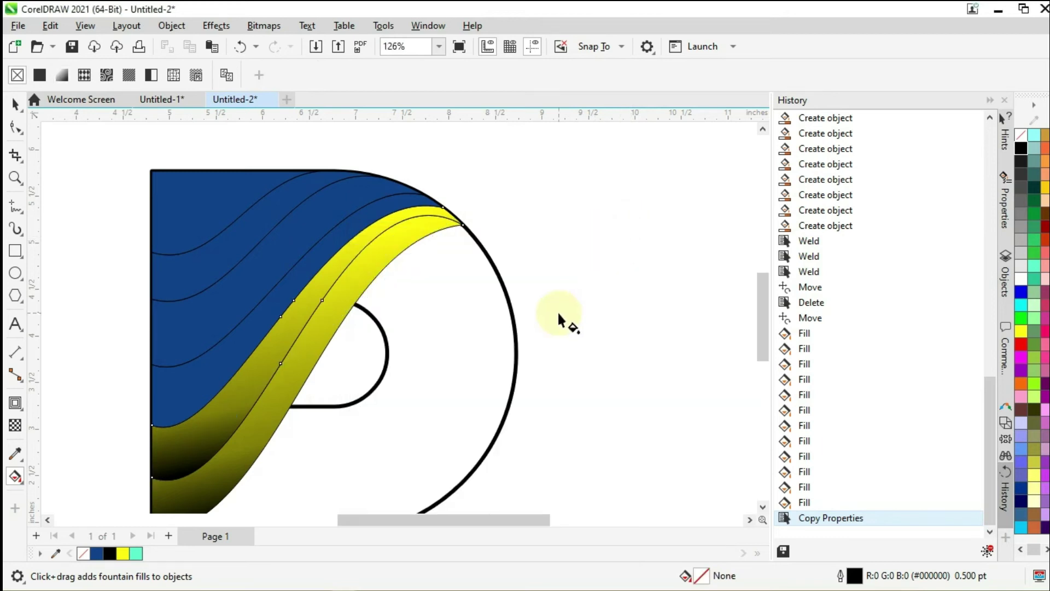
{"action": "scroll", "coordinate": [547, 312], "scroll_direction": "down", "scroll_amount": 4}
{"action": "scroll", "coordinate": [472, 284], "scroll_direction": "up", "scroll_amount": 4}
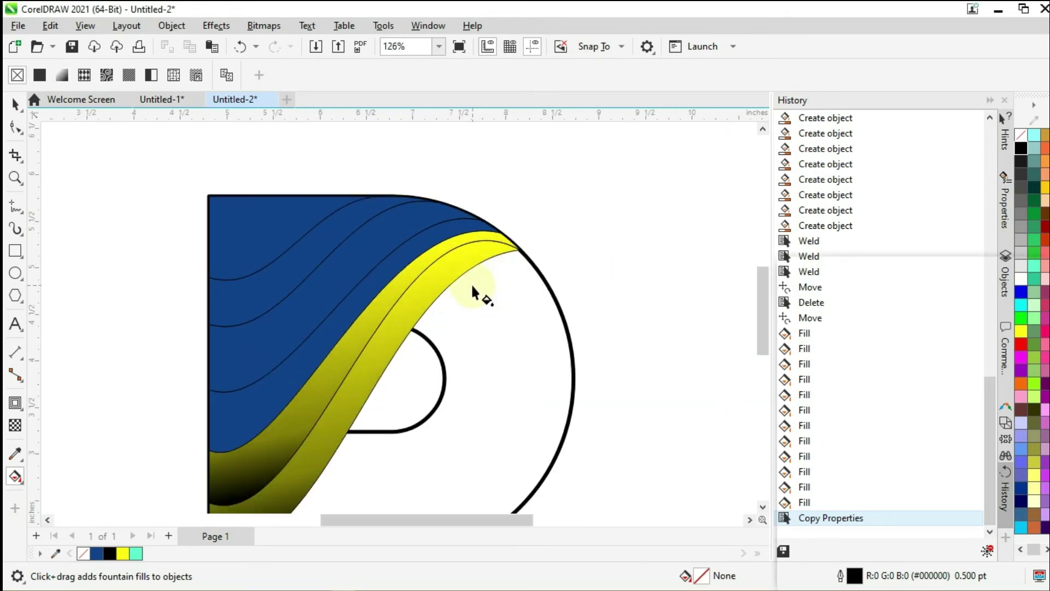
{"action": "scroll", "coordinate": [441, 264], "scroll_direction": "up", "scroll_amount": 1}
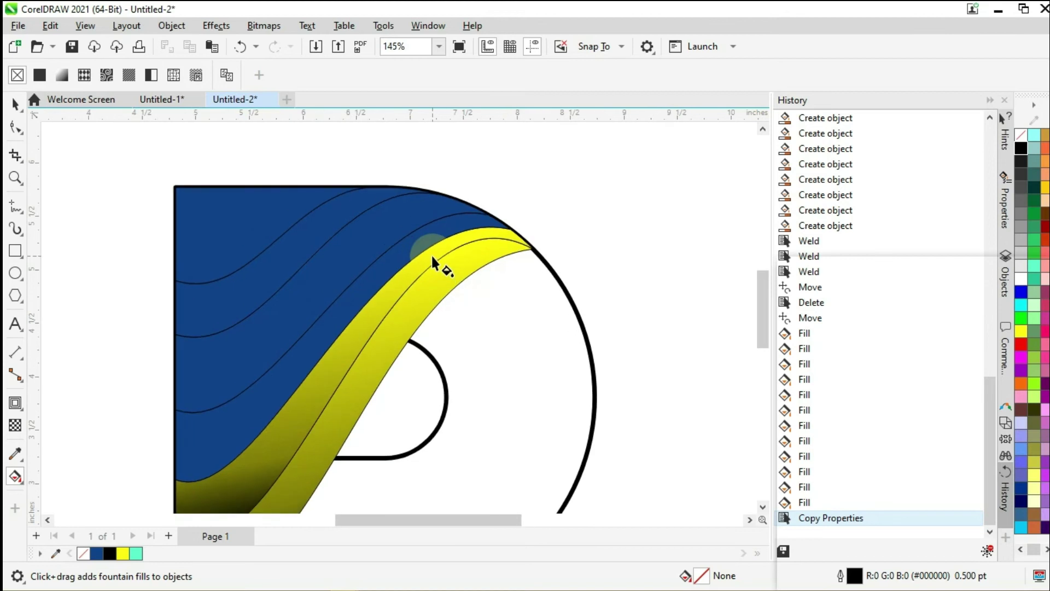
Step: Recolour the yellow end of the second-lowest band's gradient light pink and pull its black end slightly farther down and outward
{"action": "left_click", "coordinate": [349, 355]}
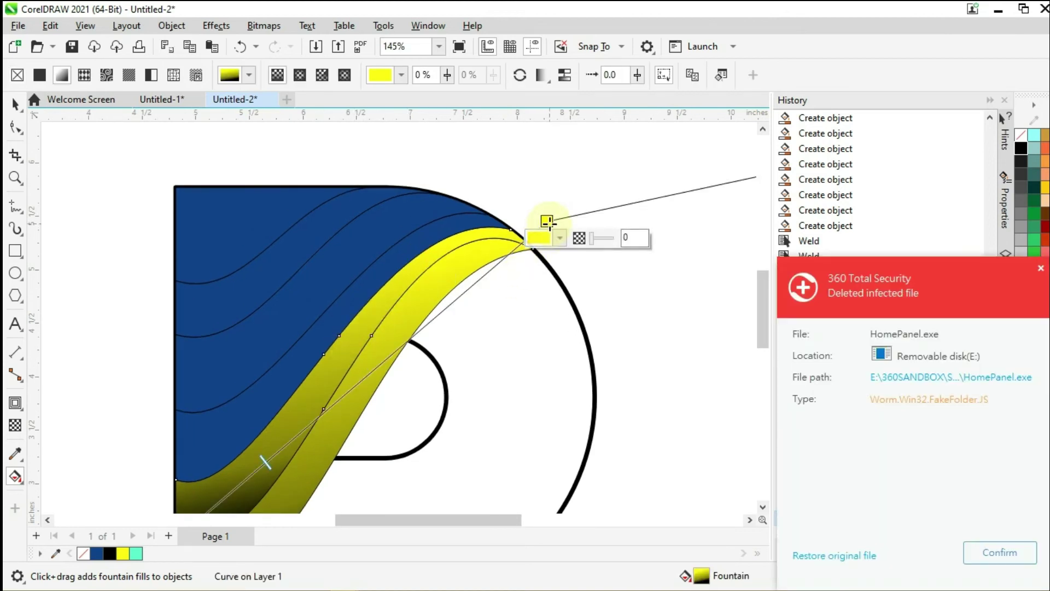
{"action": "scroll", "coordinate": [453, 234], "scroll_direction": "down", "scroll_amount": 1}
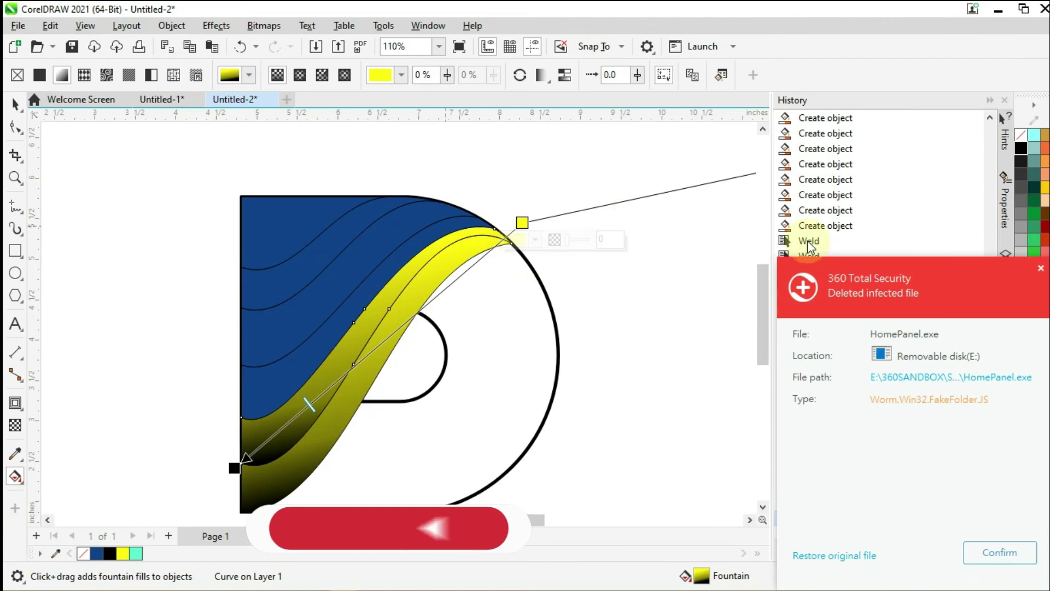
{"action": "left_click", "coordinate": [1043, 271]}
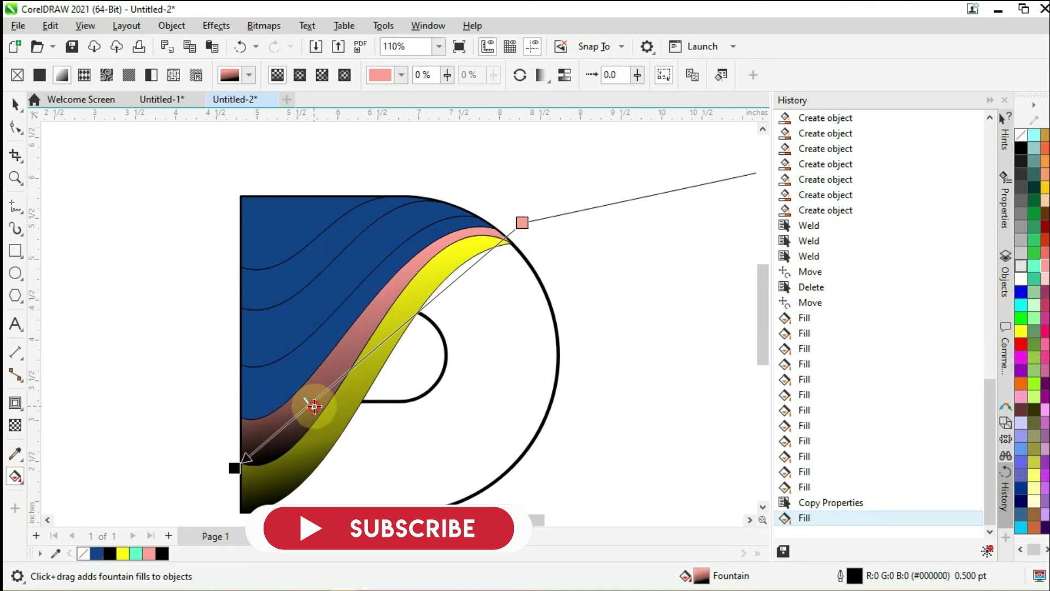
{"action": "left_click", "coordinate": [234, 468]}
{"action": "scroll", "coordinate": [233, 467], "scroll_direction": "up", "scroll_amount": 1}
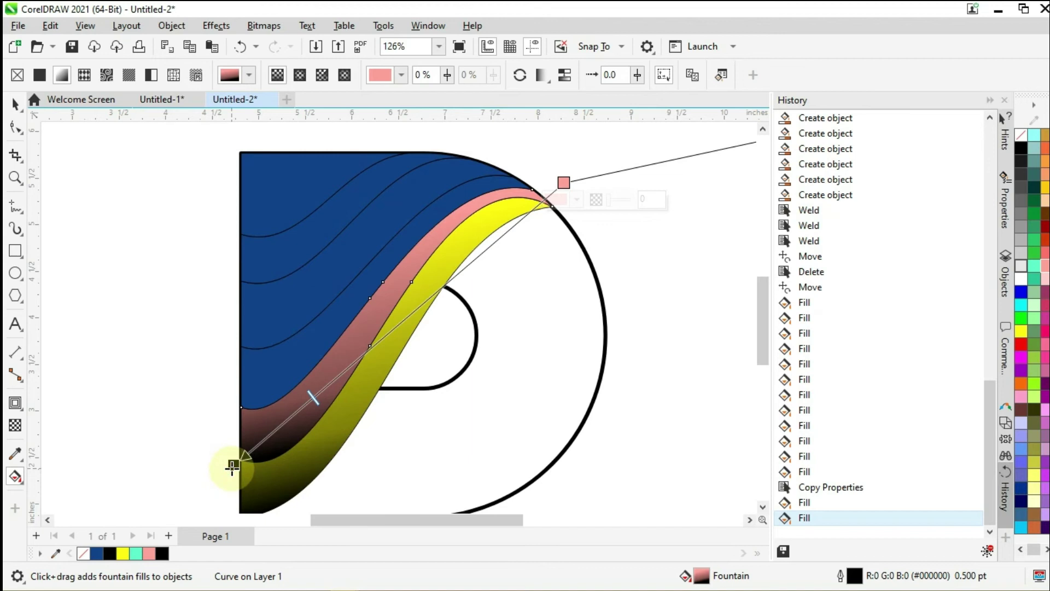
{"action": "left_click_drag", "start_coordinate": [232, 467], "coordinate": [228, 479]}
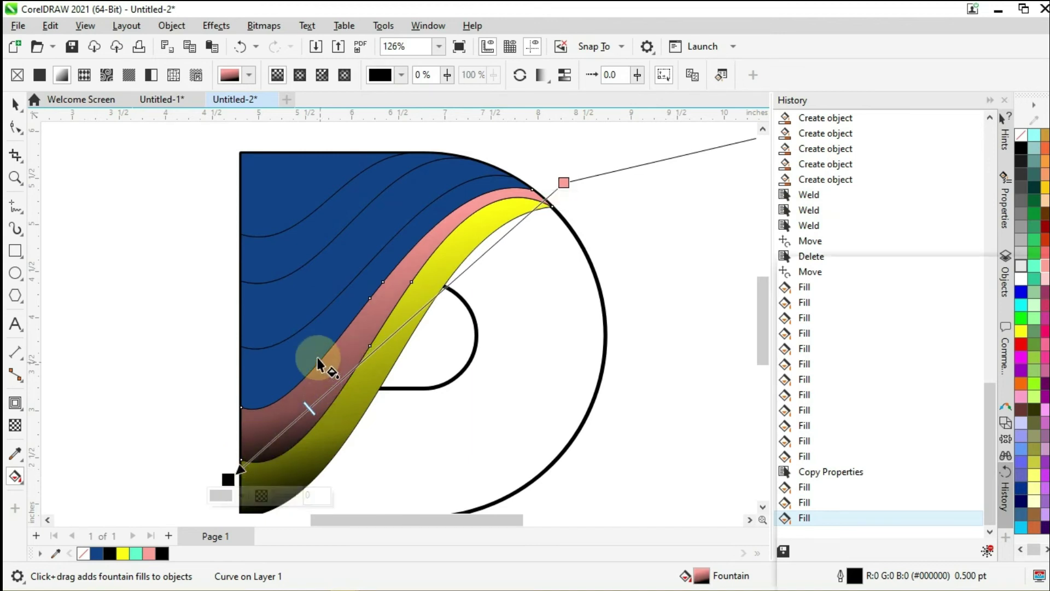
Step: Copy the pink-to-black fountain fill to the third band from the bottom and recolour its pink end blue
{"action": "left_click", "coordinate": [309, 353]}
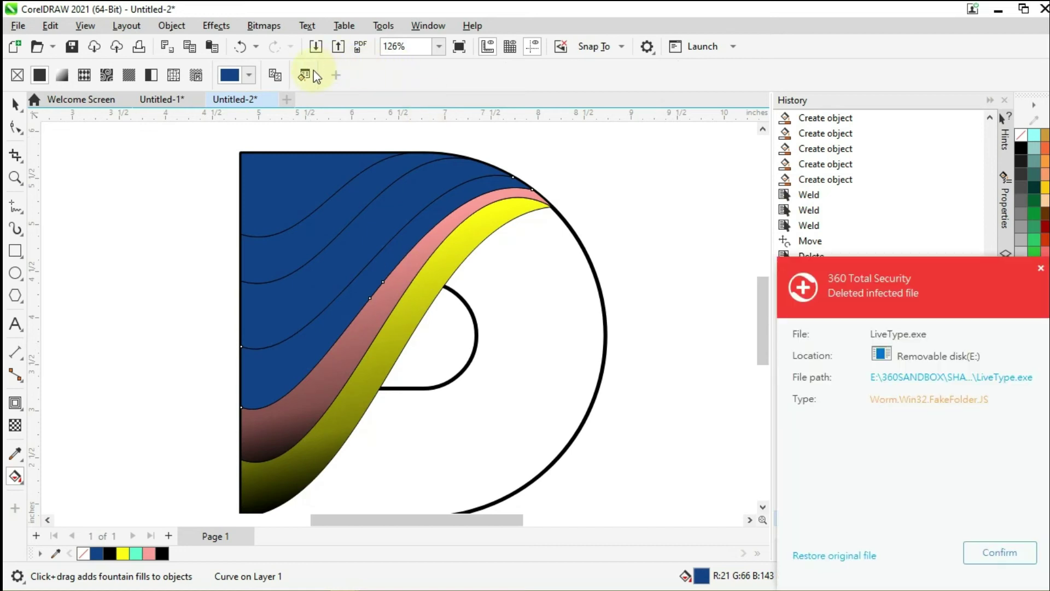
{"action": "left_click", "coordinate": [406, 283]}
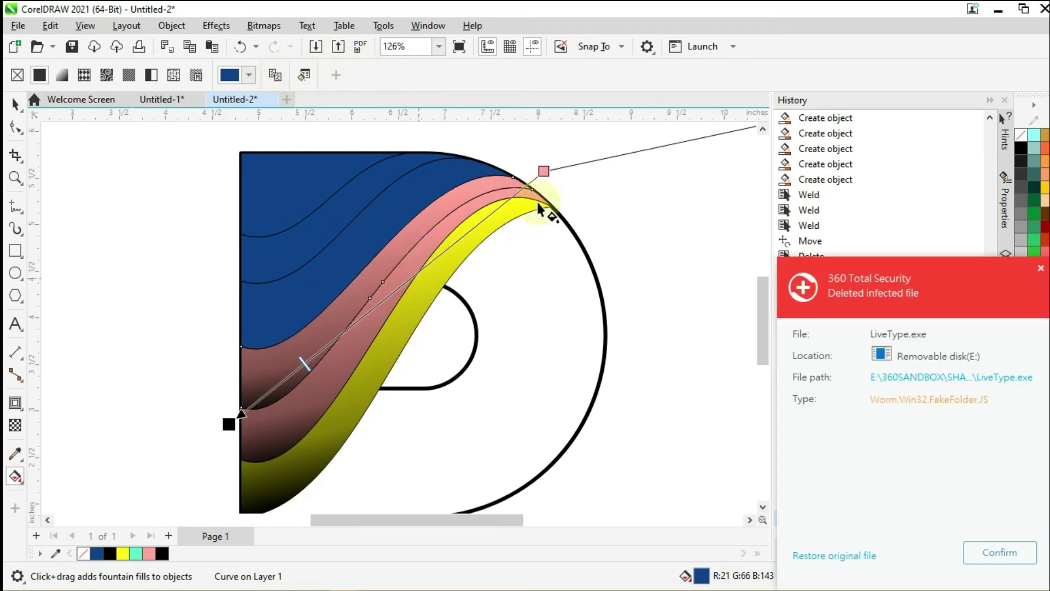
{"action": "left_click", "coordinate": [546, 170]}
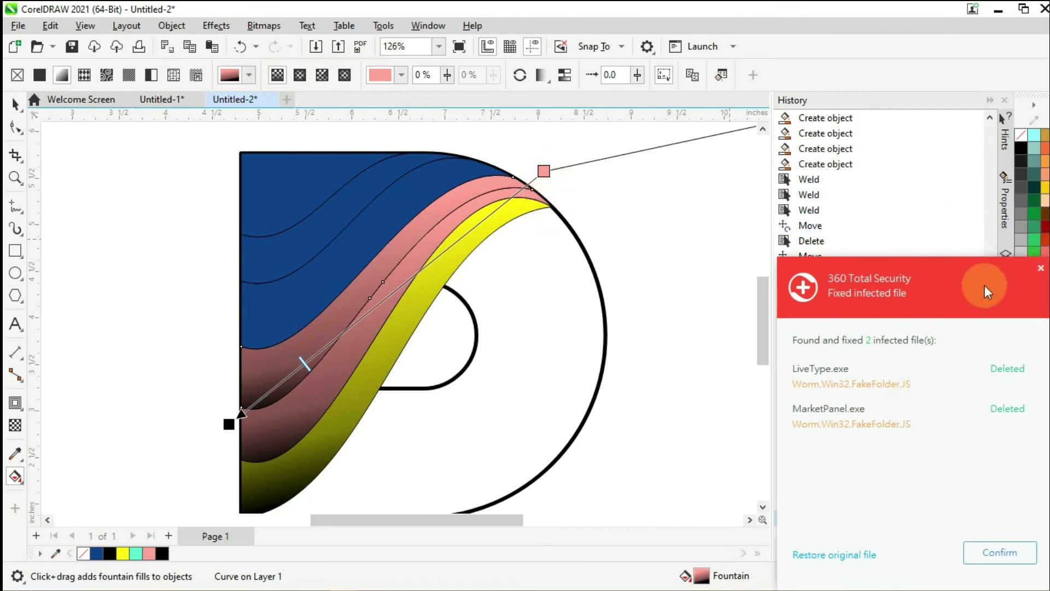
{"action": "left_click", "coordinate": [1042, 270]}
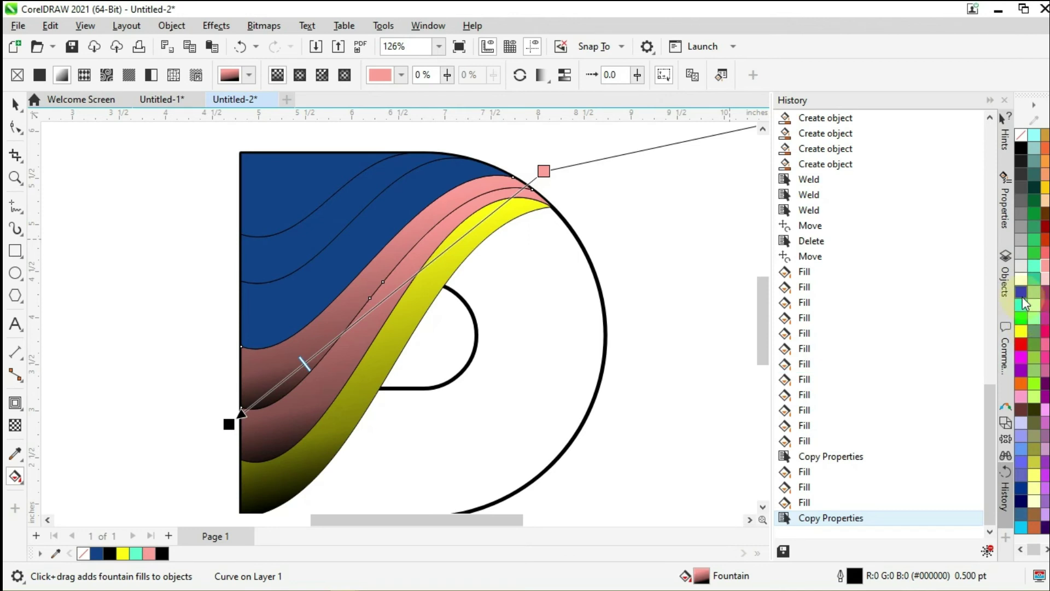
{"action": "left_click", "coordinate": [1022, 293]}
{"action": "scroll", "coordinate": [575, 282], "scroll_direction": "down", "scroll_amount": 1}
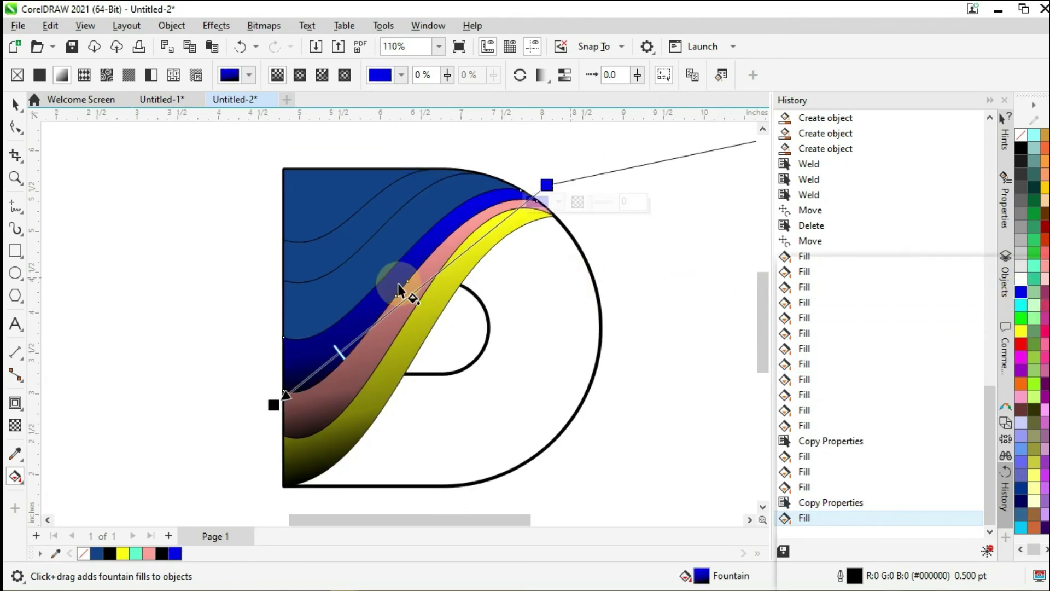
Step: Copy the blue-to-black fountain fill to the fourth band from the bottom and recolour its blue end red
{"action": "left_click", "coordinate": [367, 262]}
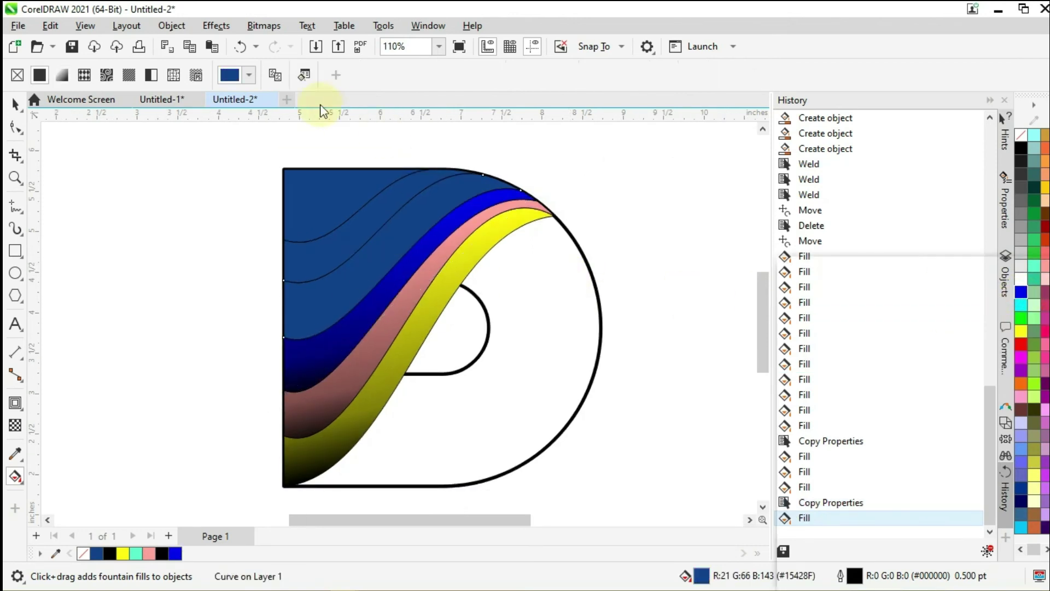
{"action": "left_click", "coordinate": [276, 75]}
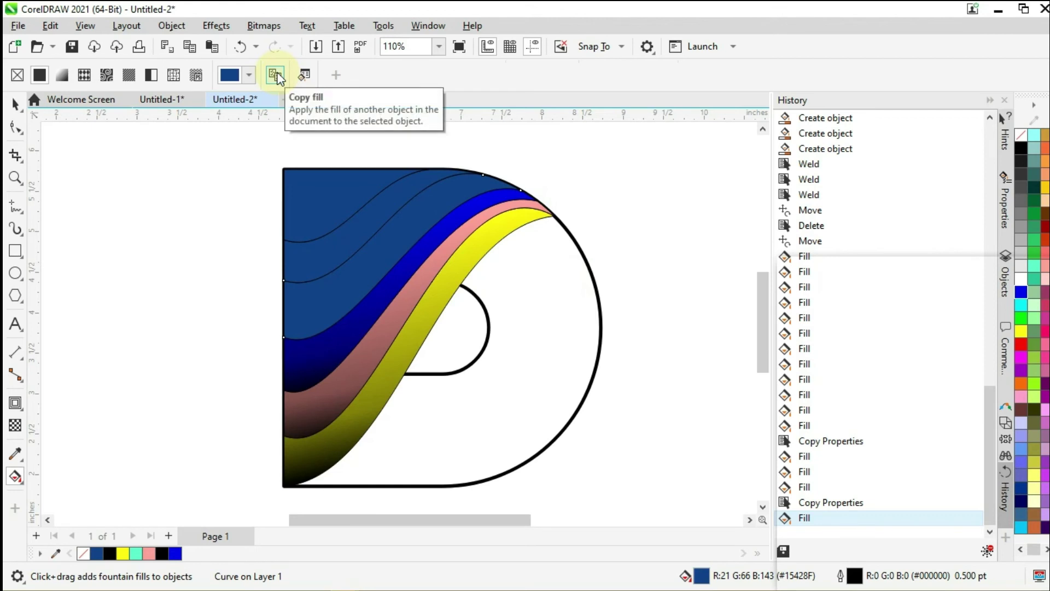
{"action": "left_click", "coordinate": [389, 276]}
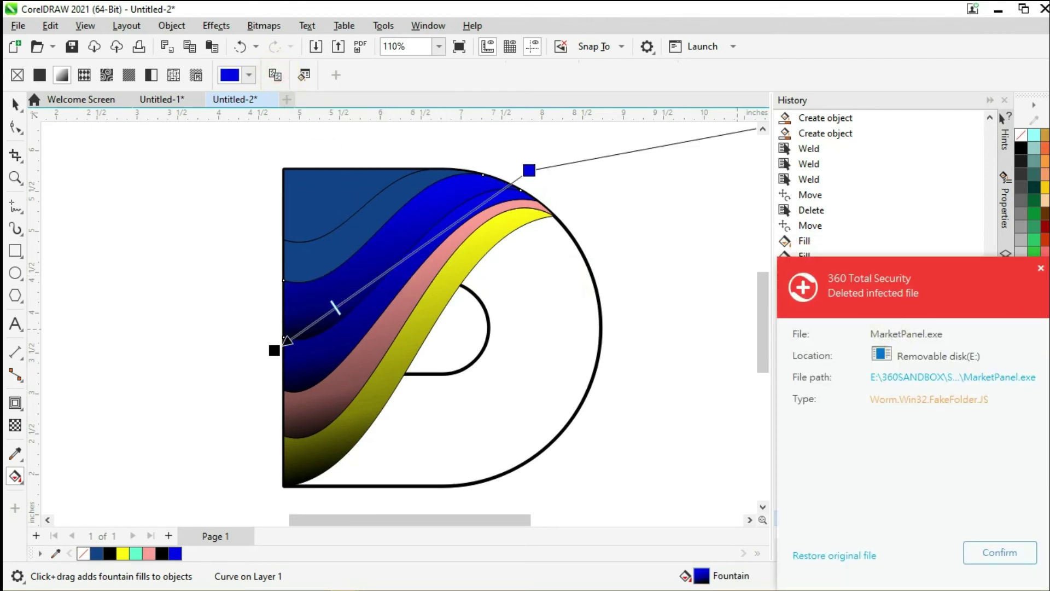
{"action": "left_click", "coordinate": [1041, 269]}
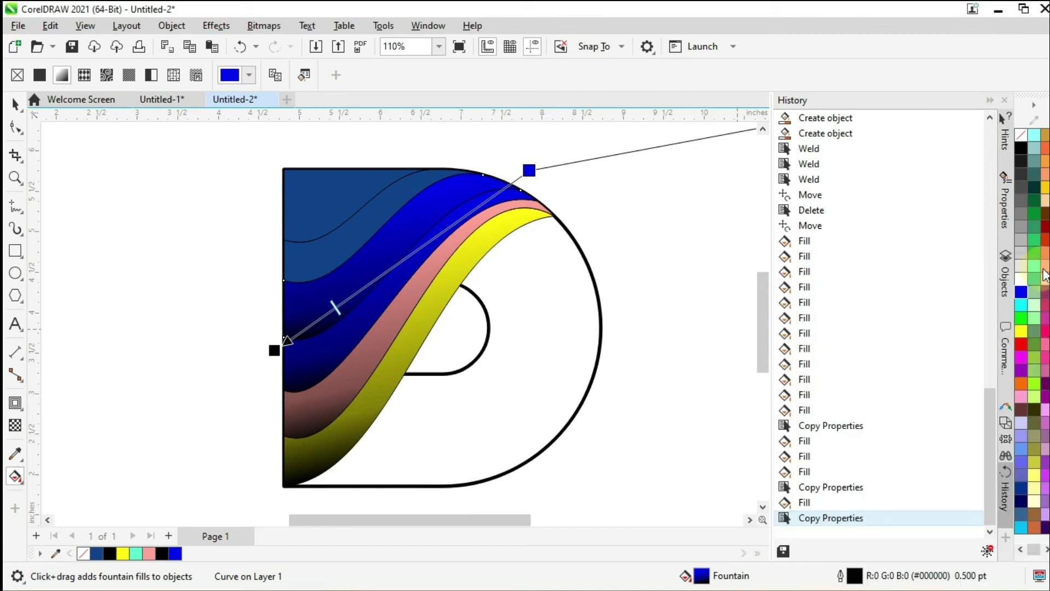
{"action": "left_click_drag", "start_coordinate": [1021, 344], "coordinate": [531, 172]}
{"action": "scroll", "coordinate": [481, 300], "scroll_direction": "down", "scroll_amount": 2}
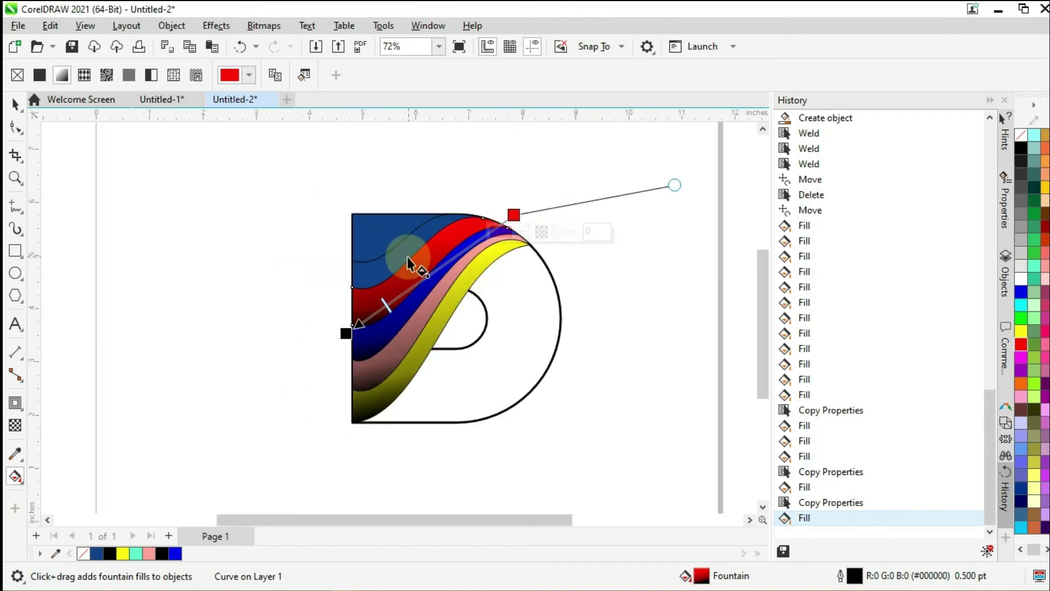
Step: Copy the red-to-black fountain fill to the fifth band from the bottom and recolour its red end orange
{"action": "scroll", "coordinate": [408, 265], "scroll_direction": "up", "scroll_amount": 3}
{"action": "left_click", "coordinate": [424, 237]}
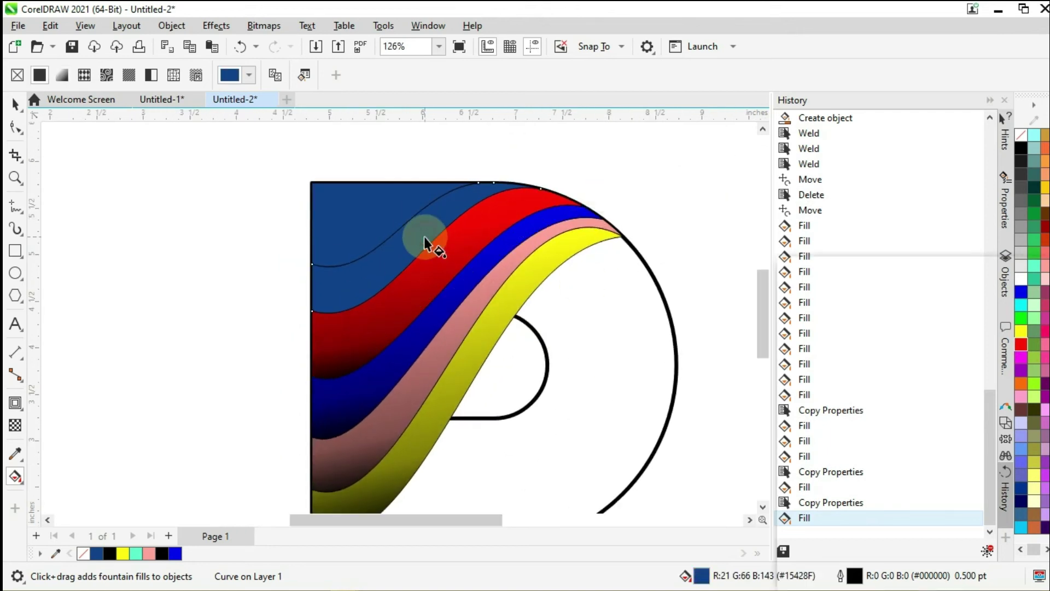
{"action": "left_click", "coordinate": [273, 75]}
{"action": "left_click", "coordinate": [450, 235]}
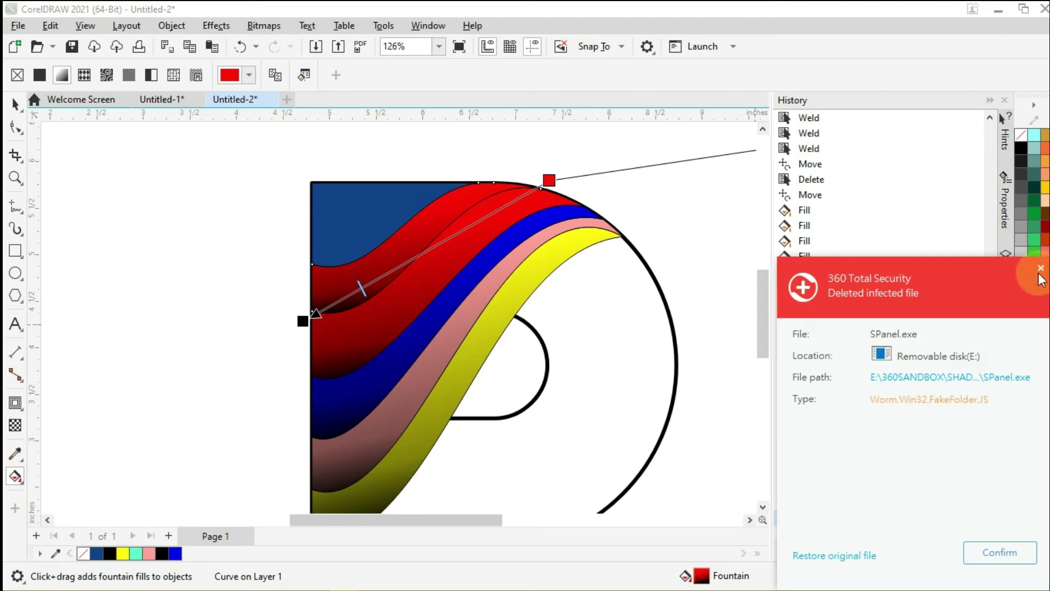
{"action": "left_click", "coordinate": [1041, 271]}
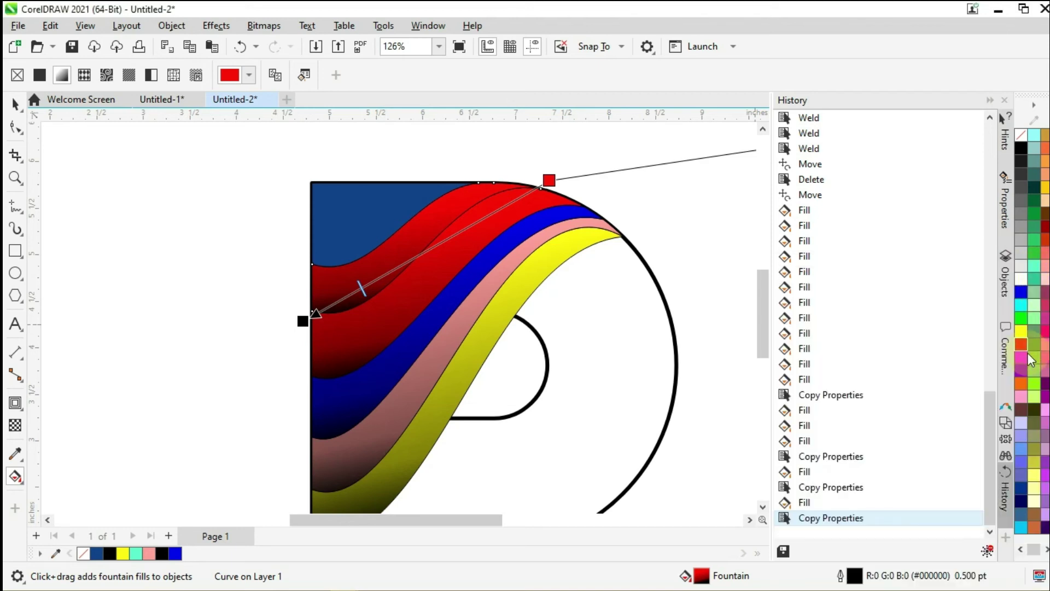
{"action": "left_click", "coordinate": [1021, 386]}
Step: Copy the orange-to-black fountain fill to the D's top-left corner shape and recolour its orange end Blue Purple
{"action": "left_click", "coordinate": [370, 211]}
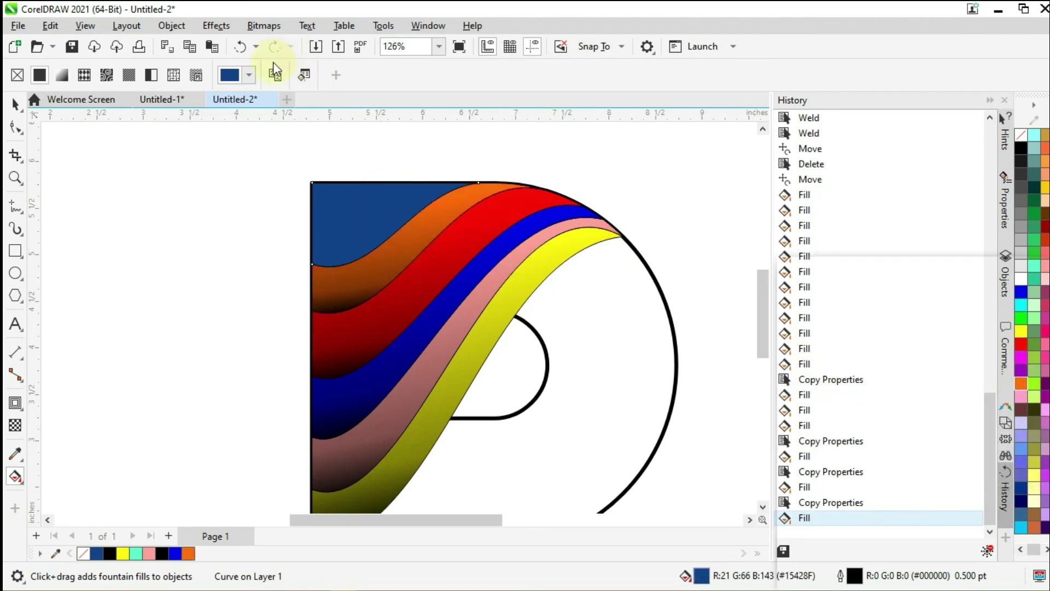
{"action": "left_click", "coordinate": [392, 266]}
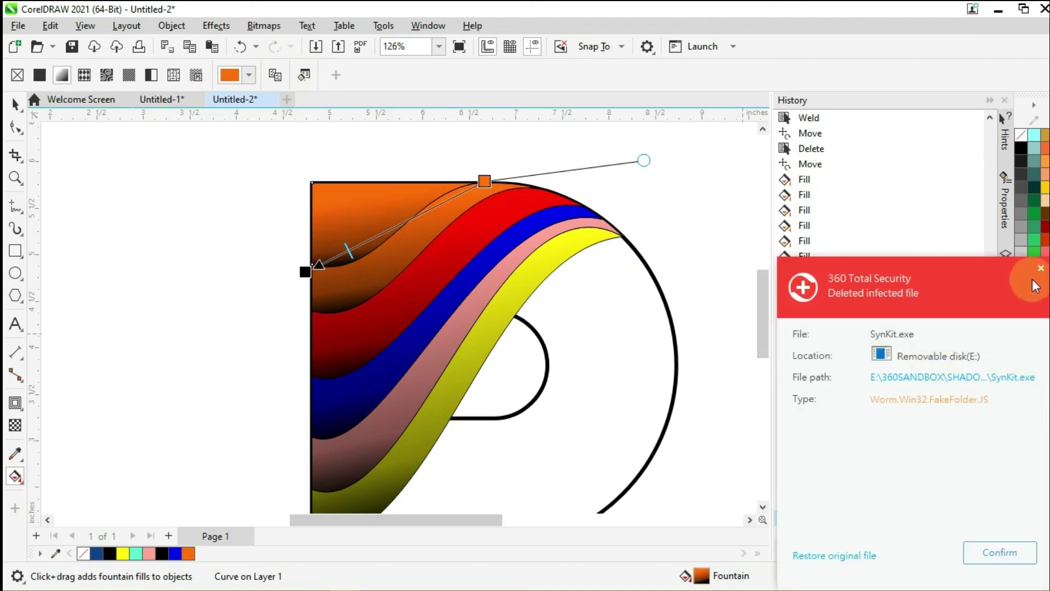
{"action": "left_click", "coordinate": [1042, 269]}
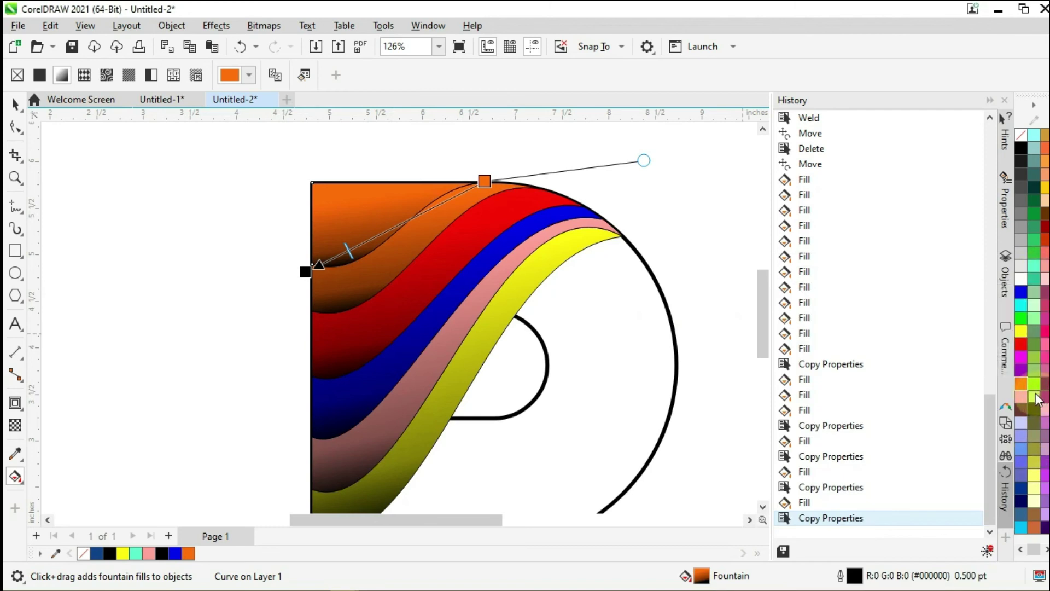
{"action": "scroll", "coordinate": [1039, 399], "scroll_direction": "down", "scroll_amount": 1}
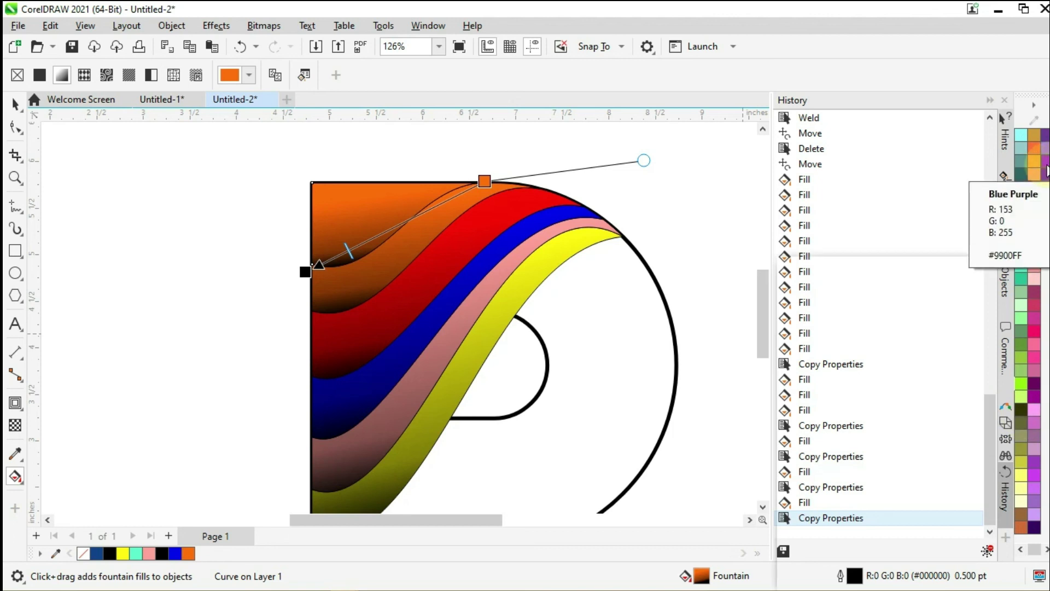
{"action": "left_click", "coordinate": [1046, 171]}
Step: Move the corner shape's black gradient end outside its left edge and raise the purple end above the D's top edge
{"action": "scroll", "coordinate": [471, 184], "scroll_direction": "up", "scroll_amount": 1}
{"action": "left_click_drag", "start_coordinate": [453, 186], "coordinate": [257, 298]}
{"action": "left_click_drag", "start_coordinate": [244, 298], "coordinate": [237, 288]}
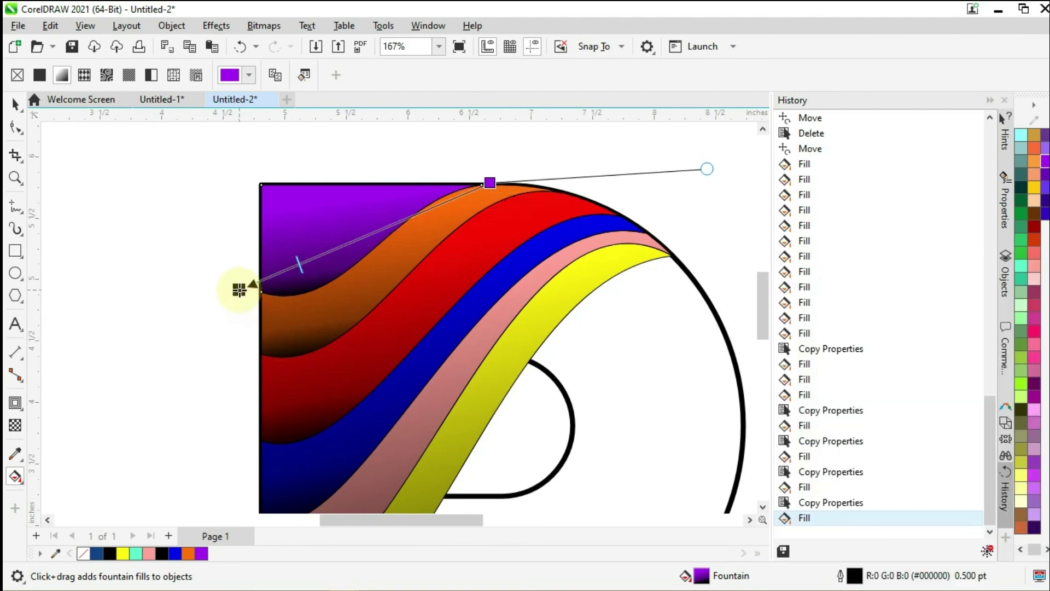
{"action": "left_click_drag", "start_coordinate": [491, 182], "coordinate": [492, 160]}
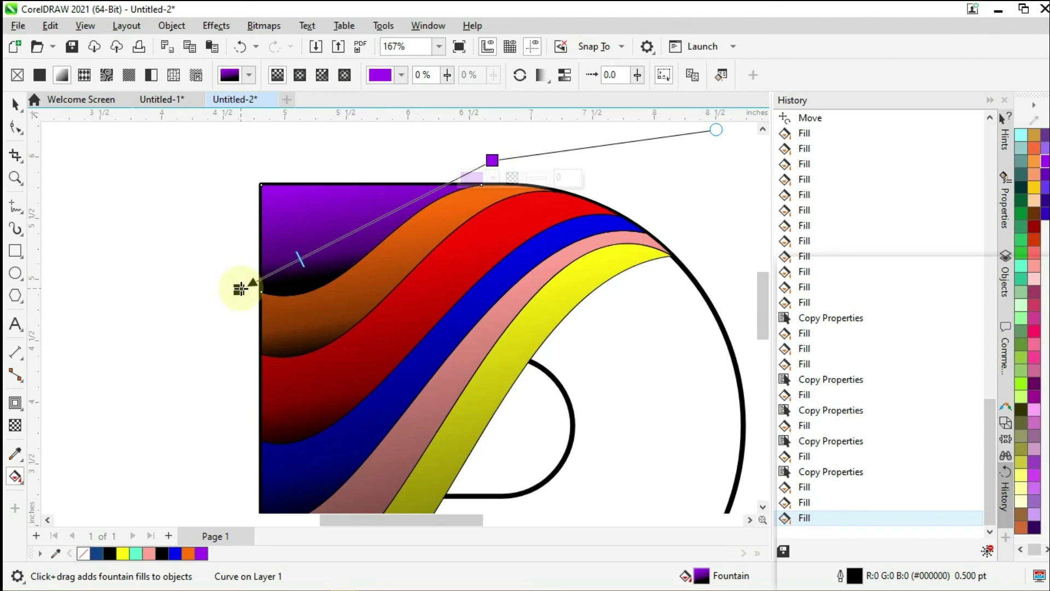
{"action": "left_click", "coordinate": [241, 290]}
{"action": "scroll", "coordinate": [303, 304], "scroll_direction": "down", "scroll_amount": 3}
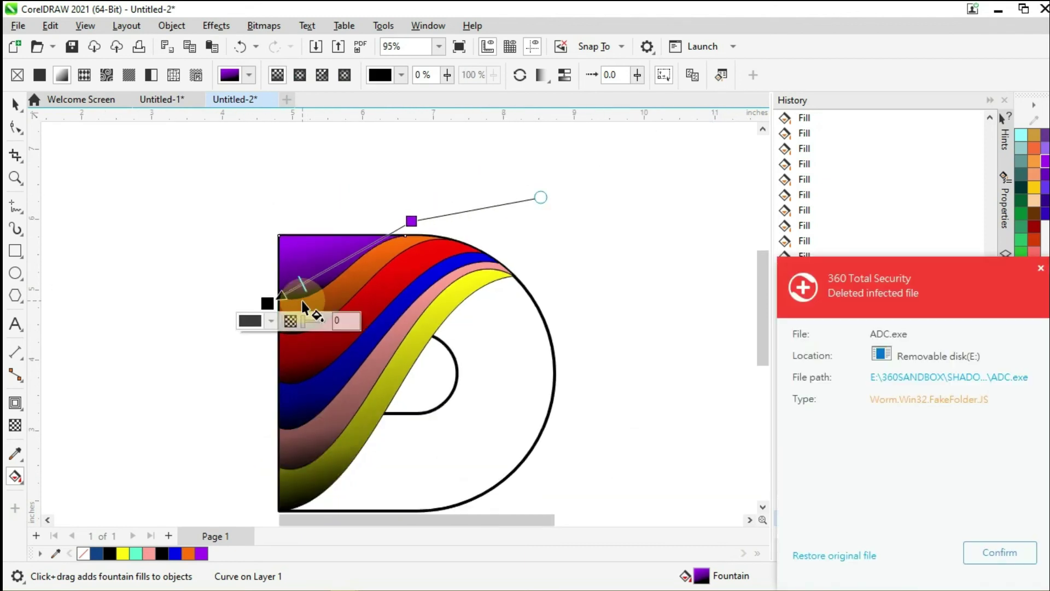
{"action": "scroll", "coordinate": [303, 305], "scroll_direction": "down", "scroll_amount": 1}
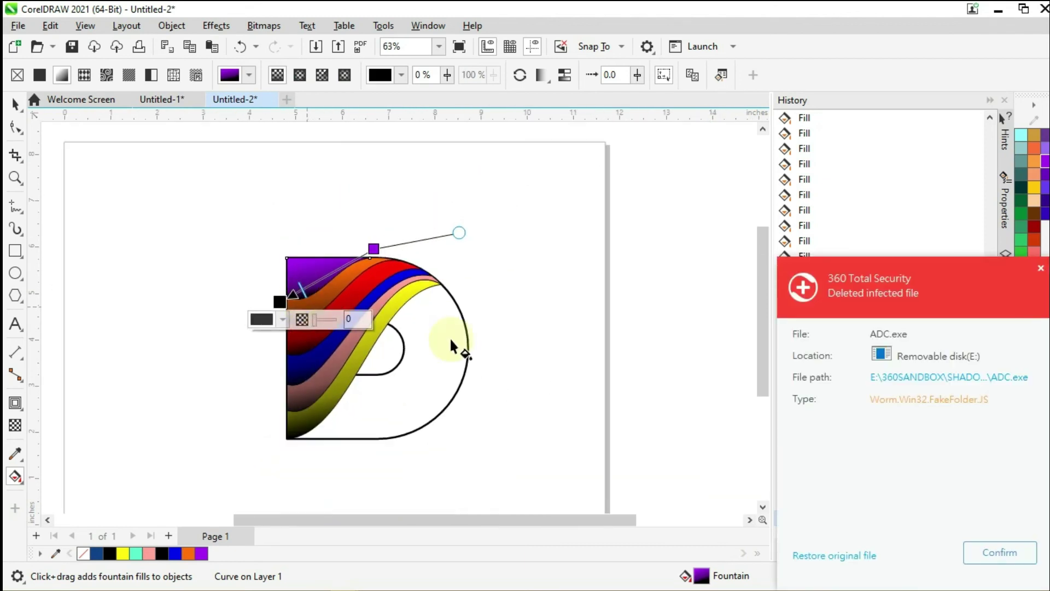
Step: Apply a fountain fill to the unfilled D body, black at its upper right and white beyond its lower-left corner
{"action": "left_click", "coordinate": [15, 102]}
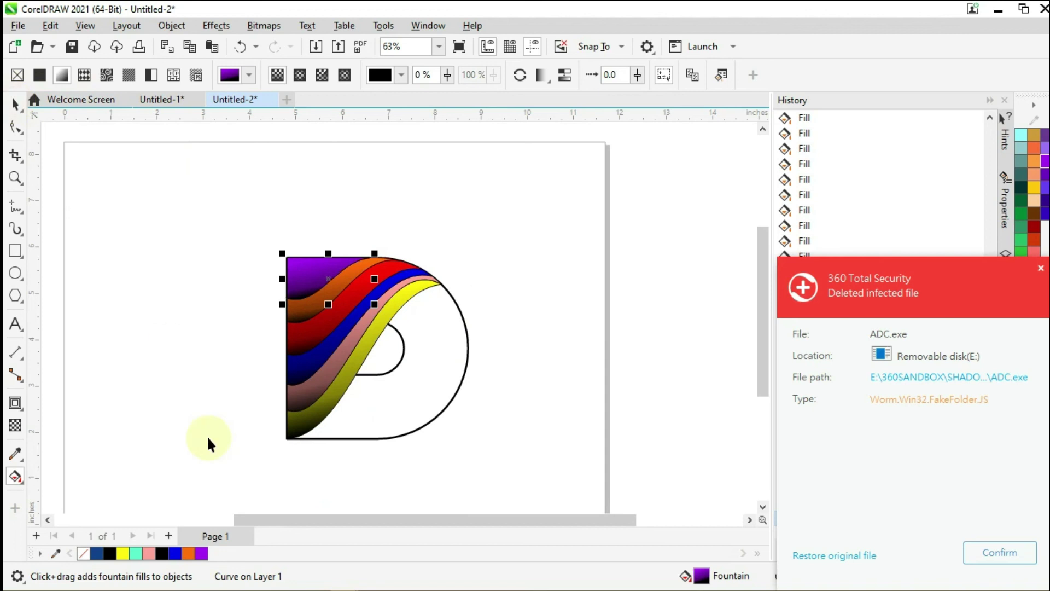
{"action": "left_click", "coordinate": [15, 476]}
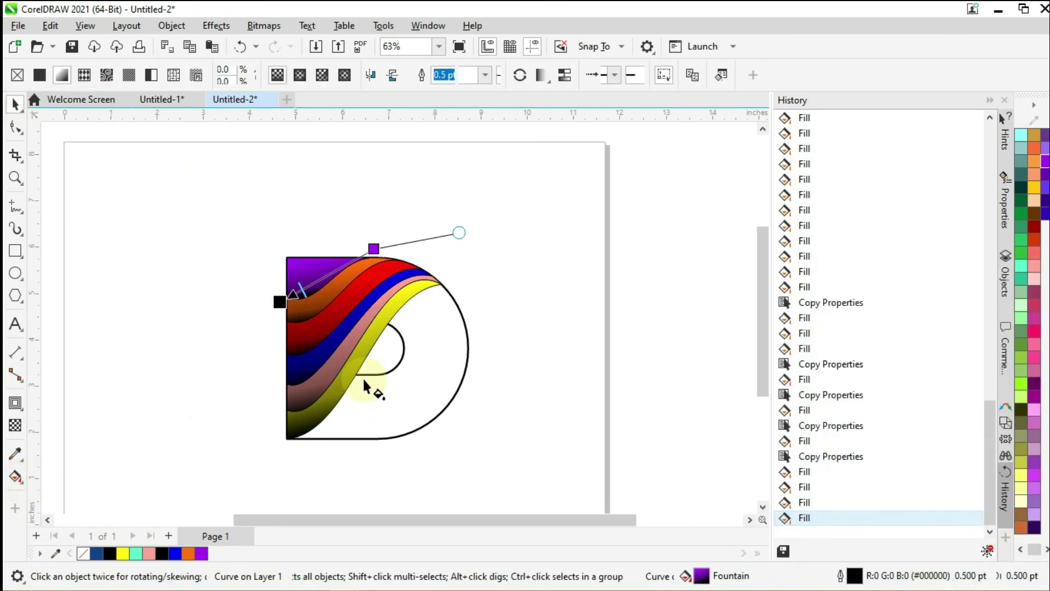
{"action": "left_click", "coordinate": [440, 332]}
{"action": "left_click_drag", "start_coordinate": [446, 320], "coordinate": [275, 484]}
Step: Move the D body's black gradient end just outside the upper-right curve and bring the white end closer to the lower-left corner
{"action": "left_click_drag", "start_coordinate": [446, 315], "coordinate": [475, 281]}
{"action": "left_click_drag", "start_coordinate": [277, 481], "coordinate": [282, 467]}
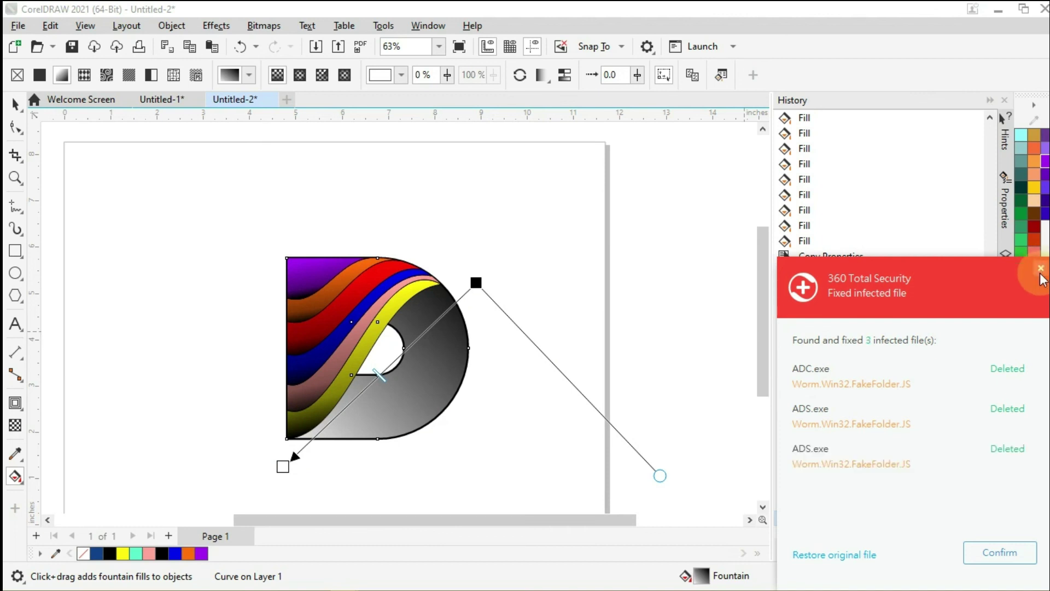
{"action": "left_click", "coordinate": [1041, 270]}
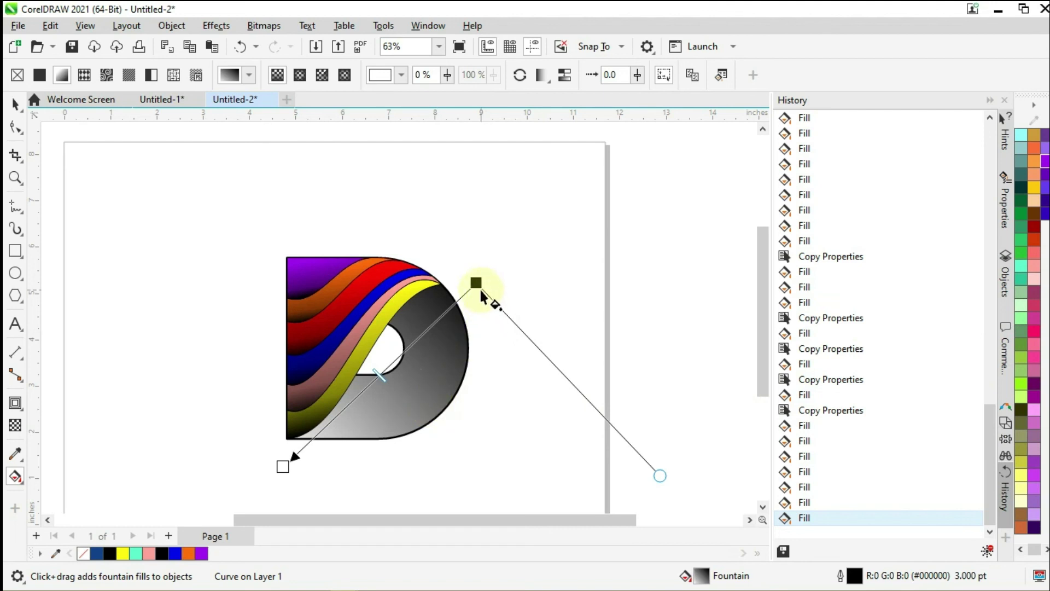
{"action": "left_click_drag", "start_coordinate": [477, 283], "coordinate": [460, 286]}
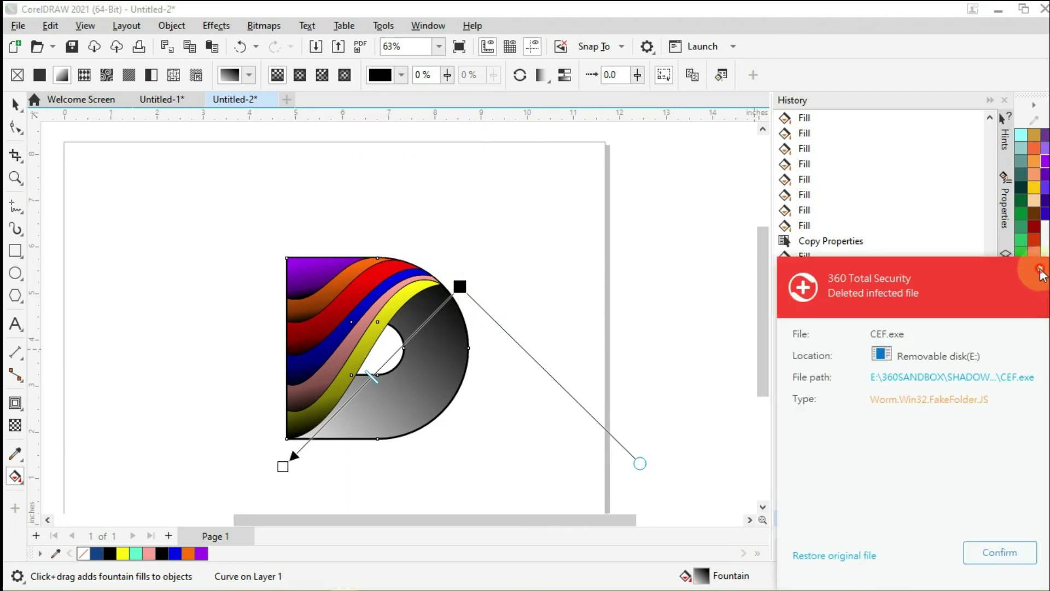
Step: Recolour the black end of the D body's gradient Turquoise and move its white end slightly closer to the lower-left corner
{"action": "left_click", "coordinate": [1041, 269]}
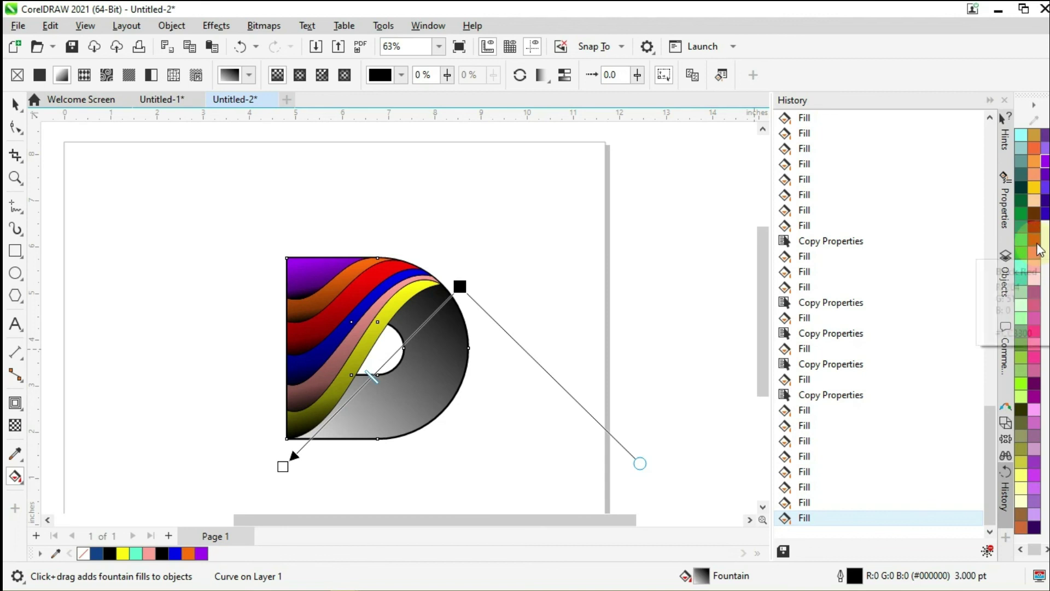
{"action": "scroll", "coordinate": [1034, 229], "scroll_direction": "up", "scroll_amount": 1}
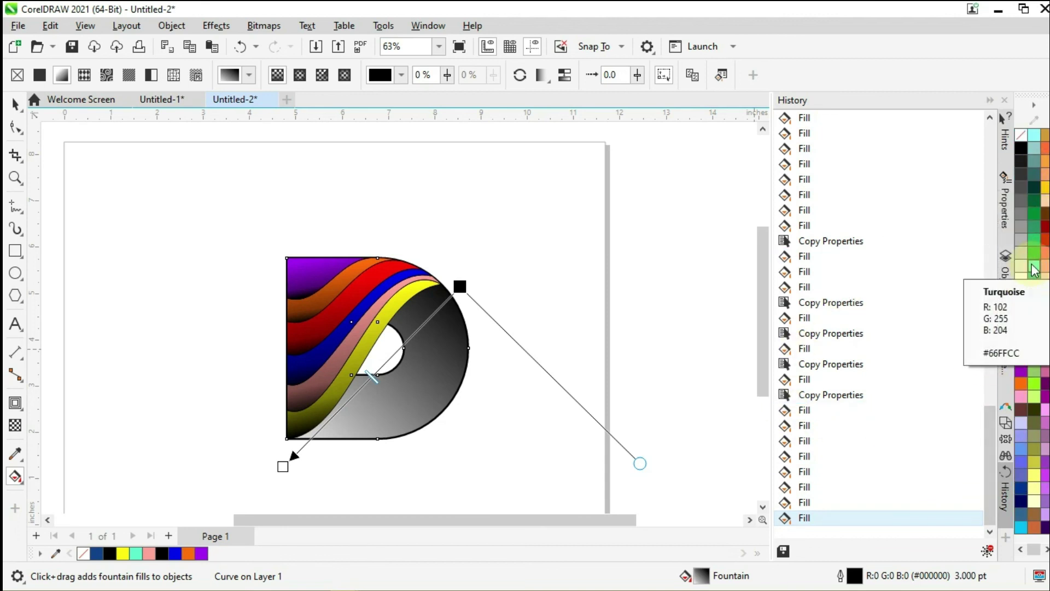
{"action": "left_click_drag", "start_coordinate": [1039, 282], "coordinate": [562, 282]}
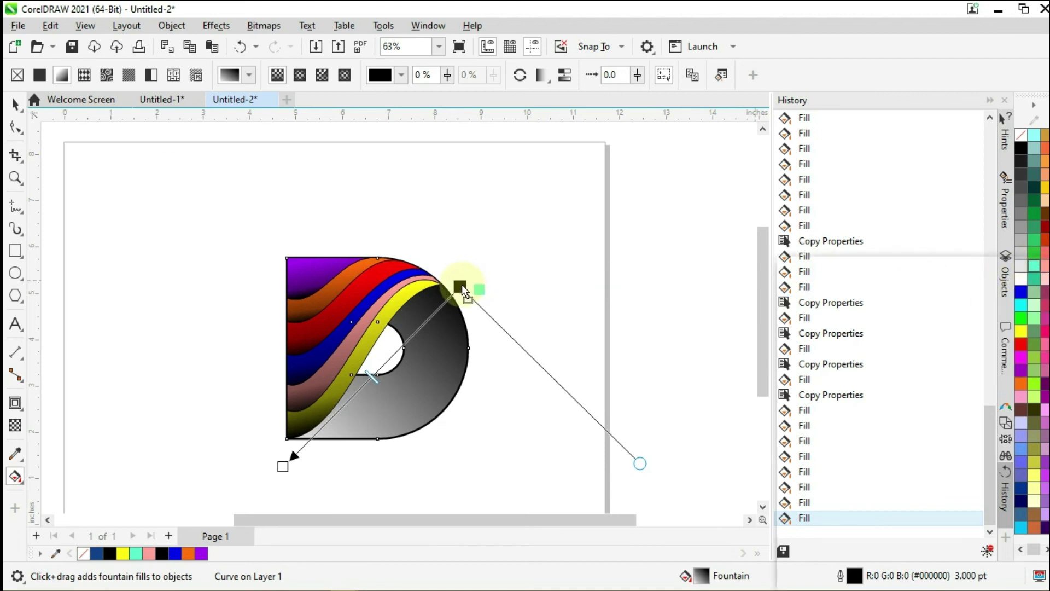
{"action": "left_click_drag", "start_coordinate": [462, 284], "coordinate": [460, 286]}
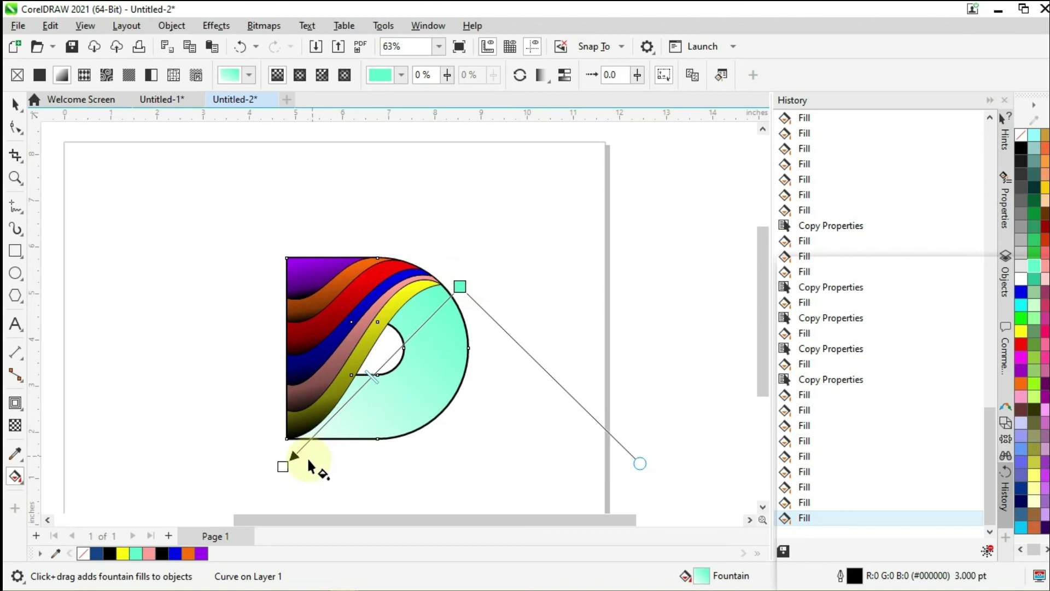
{"action": "left_click_drag", "start_coordinate": [285, 467], "coordinate": [304, 454]}
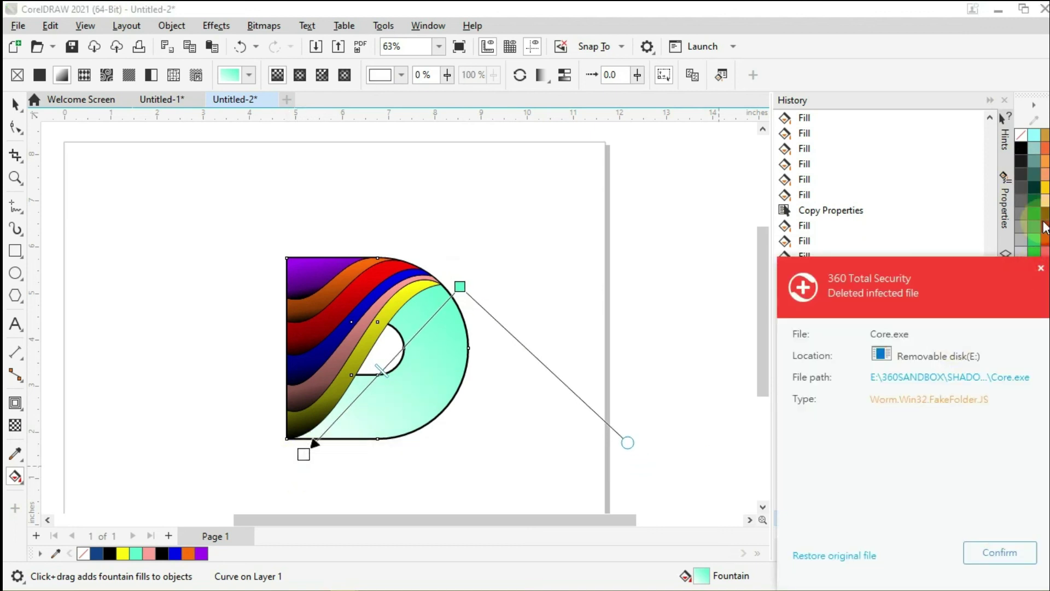
Step: Dismiss the antivirus notification and recolour the white end of the D body's gradient Black
{"action": "left_click", "coordinate": [1040, 271]}
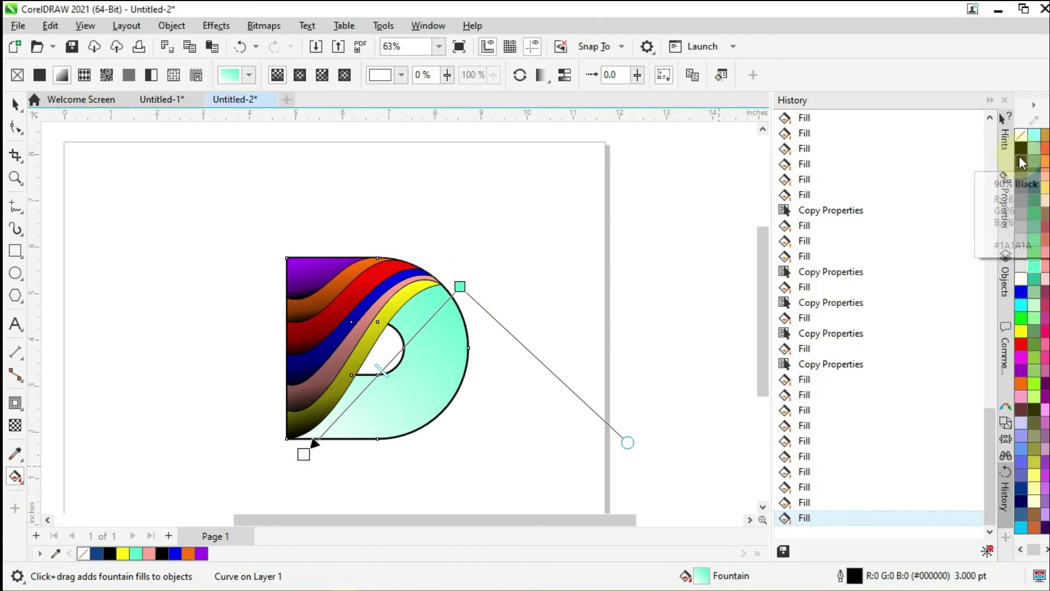
{"action": "left_click_drag", "start_coordinate": [1021, 151], "coordinate": [381, 377]}
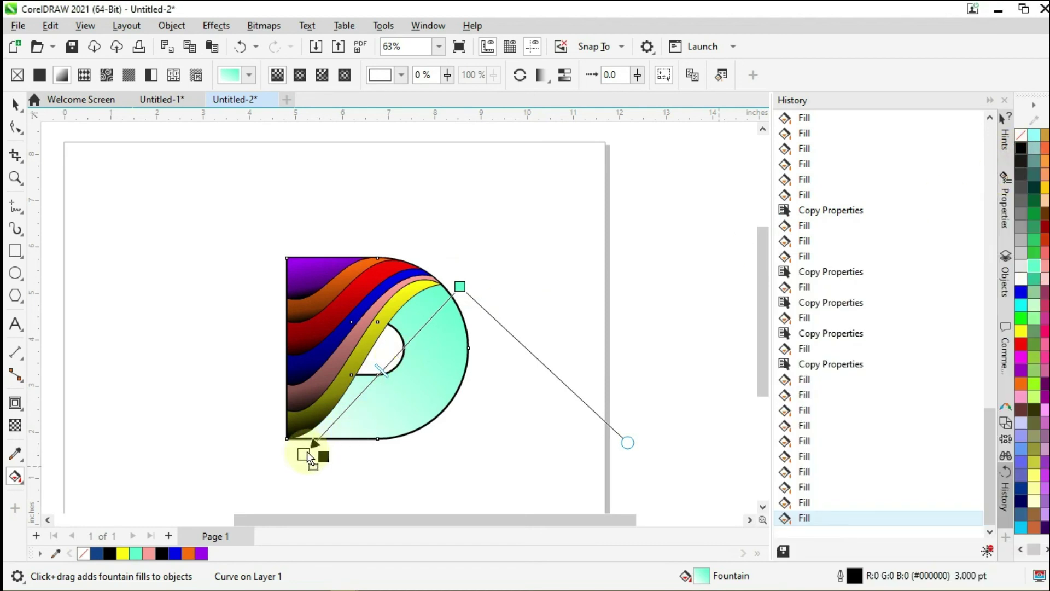
{"action": "left_click_drag", "start_coordinate": [307, 451], "coordinate": [305, 454]}
Step: Move both gradient ends of the D body farther outward and shift the gradient midpoint towards the black end
{"action": "left_click_drag", "start_coordinate": [459, 286], "coordinate": [468, 267]}
{"action": "mouse_move", "coordinate": [302, 455]}
{"action": "left_mouse_down"}
{"action": "mouse_move", "coordinate": [290, 455]}
{"action": "mouse_move", "coordinate": [295, 464]}
{"action": "left_mouse_up"}
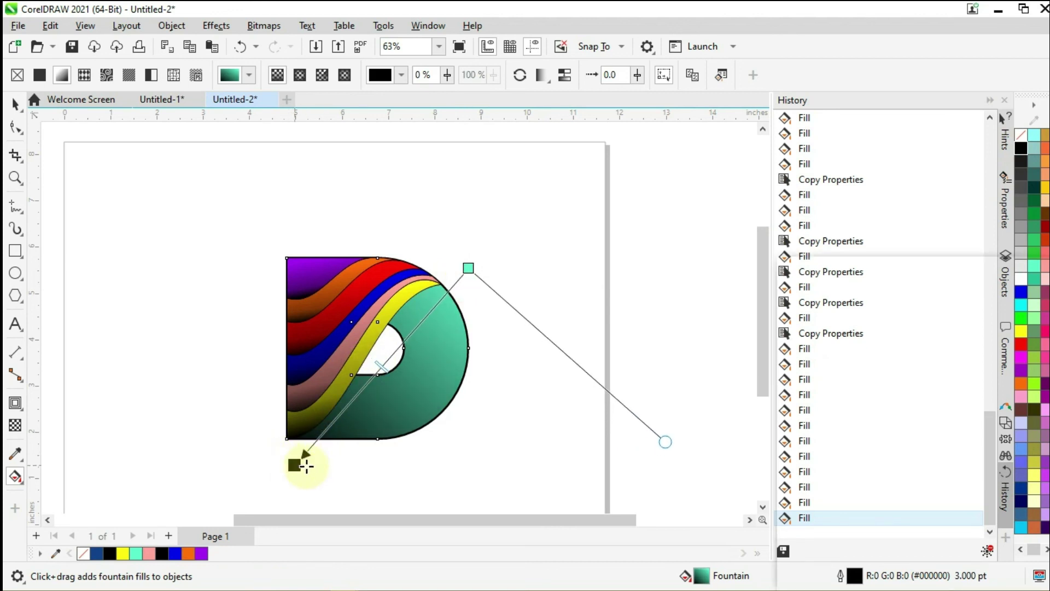
{"action": "left_click", "coordinate": [291, 464]}
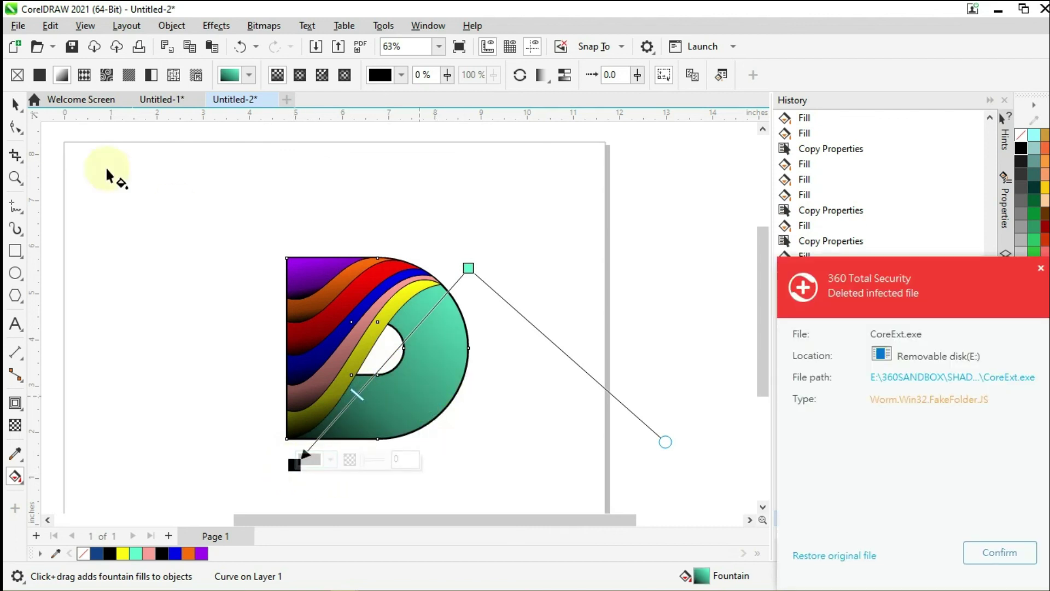
Step: Select all shapes of the D logo and set their outline width to None
{"action": "left_click", "coordinate": [13, 105]}
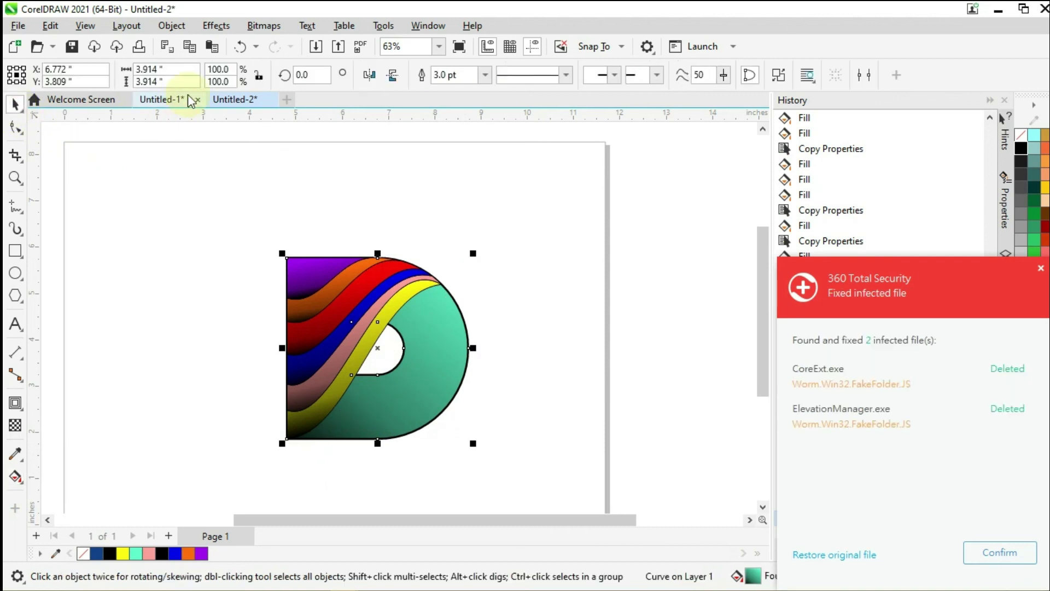
{"action": "left_click", "coordinate": [384, 179]}
{"action": "left_click_drag", "start_coordinate": [217, 199], "coordinate": [569, 499]}
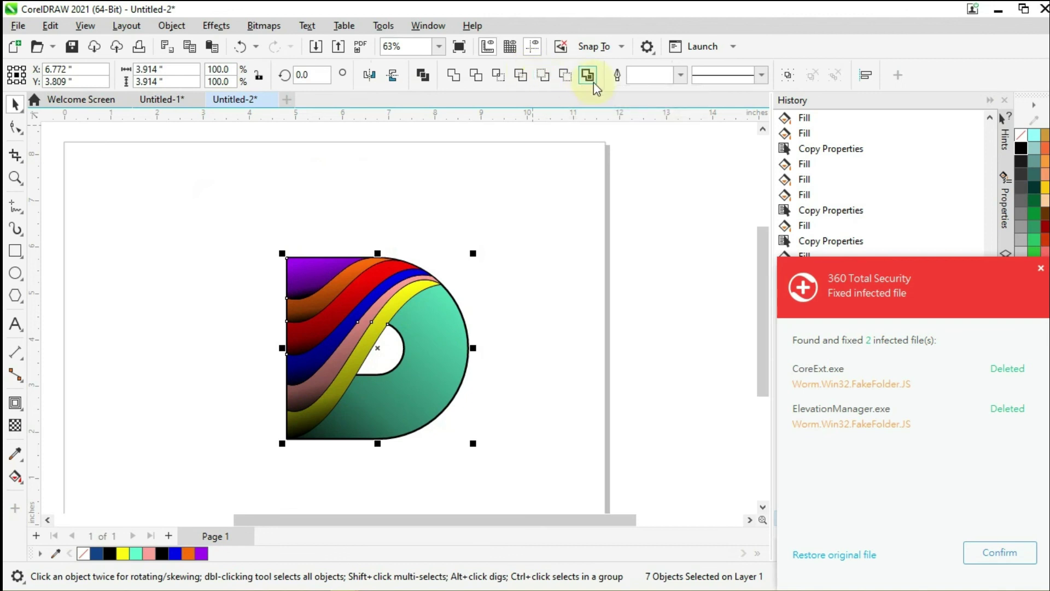
{"action": "left_click", "coordinate": [681, 76]}
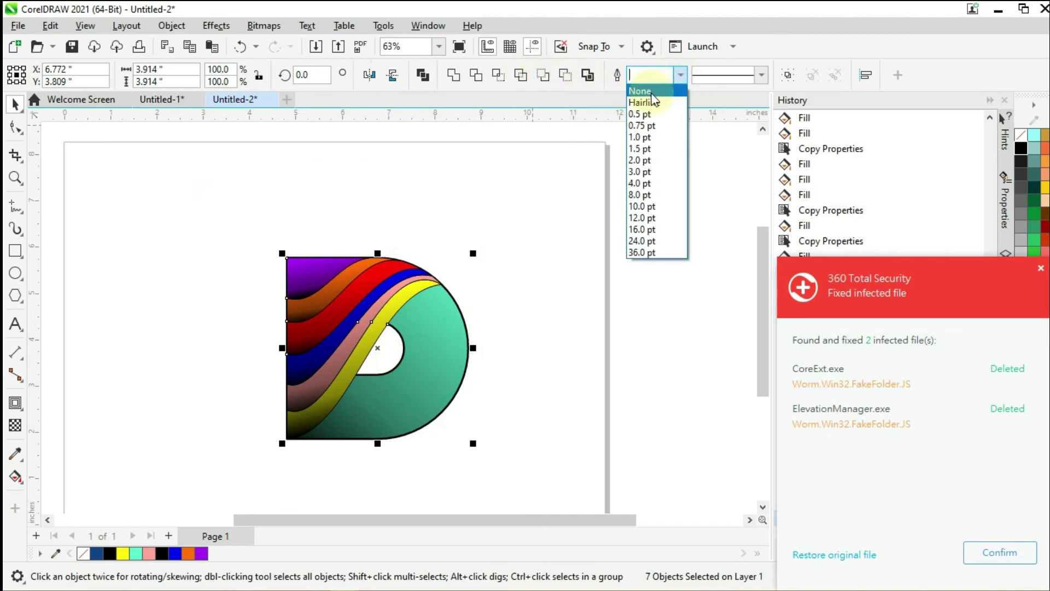
{"action": "left_click", "coordinate": [649, 93]}
{"action": "left_click", "coordinate": [570, 206]}
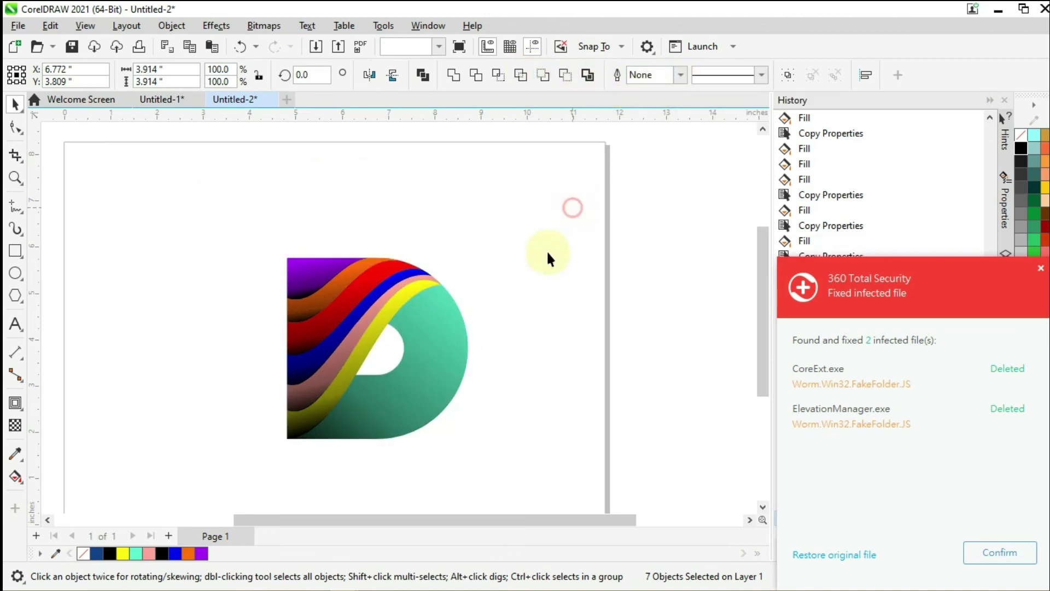
{"action": "left_click", "coordinate": [1040, 270]}
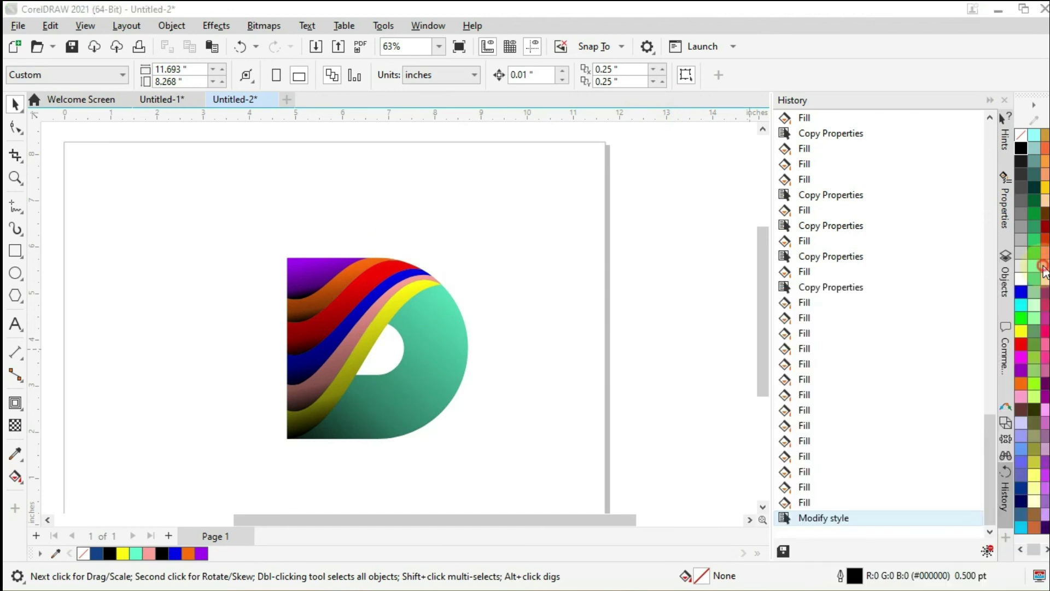
{"action": "scroll", "coordinate": [391, 307], "scroll_direction": "down", "scroll_amount": 1}
{"action": "scroll", "coordinate": [387, 306], "scroll_direction": "up", "scroll_amount": 1}
{"action": "scroll", "coordinate": [385, 281], "scroll_direction": "up", "scroll_amount": 1}
{"action": "scroll", "coordinate": [386, 280], "scroll_direction": "down", "scroll_amount": 1}
{"action": "scroll", "coordinate": [380, 280], "scroll_direction": "up", "scroll_amount": 2}
{"action": "scroll", "coordinate": [377, 282], "scroll_direction": "up", "scroll_amount": 1}
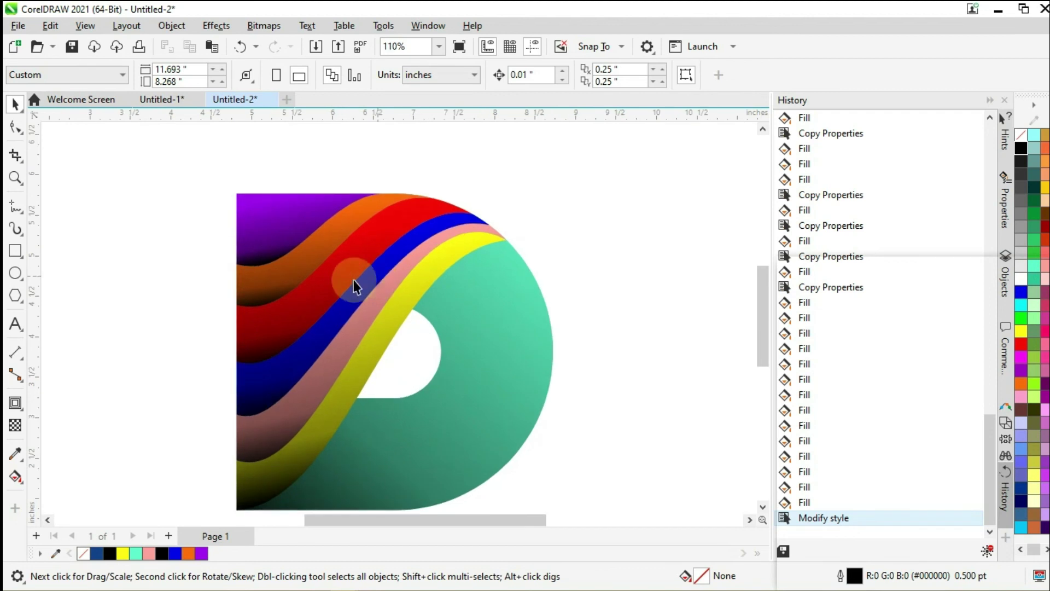